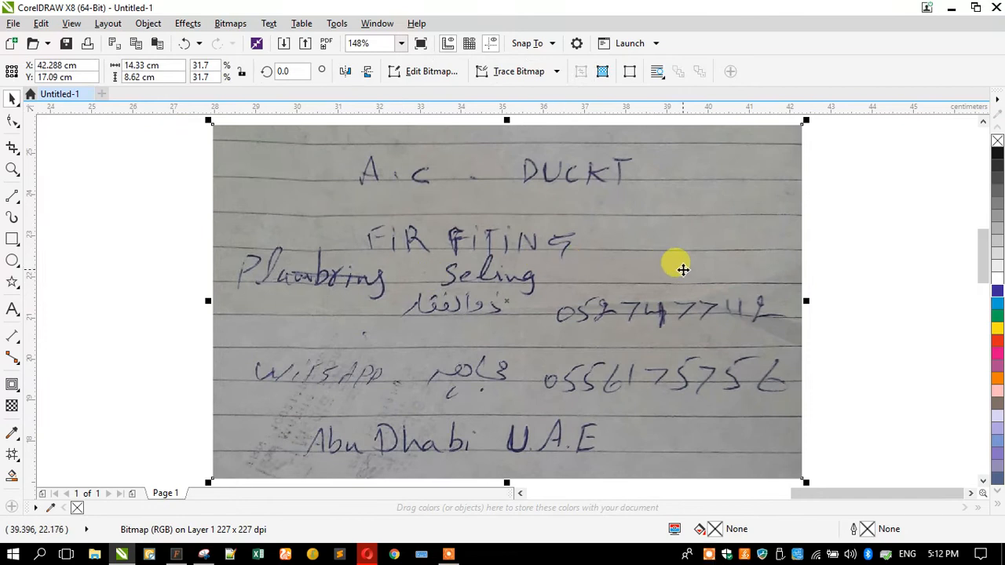
Move the handwritten reference photo off the page to the right
left_click_drag(545, 292, 738, 290)
scroll(361, 278, "down", 2)
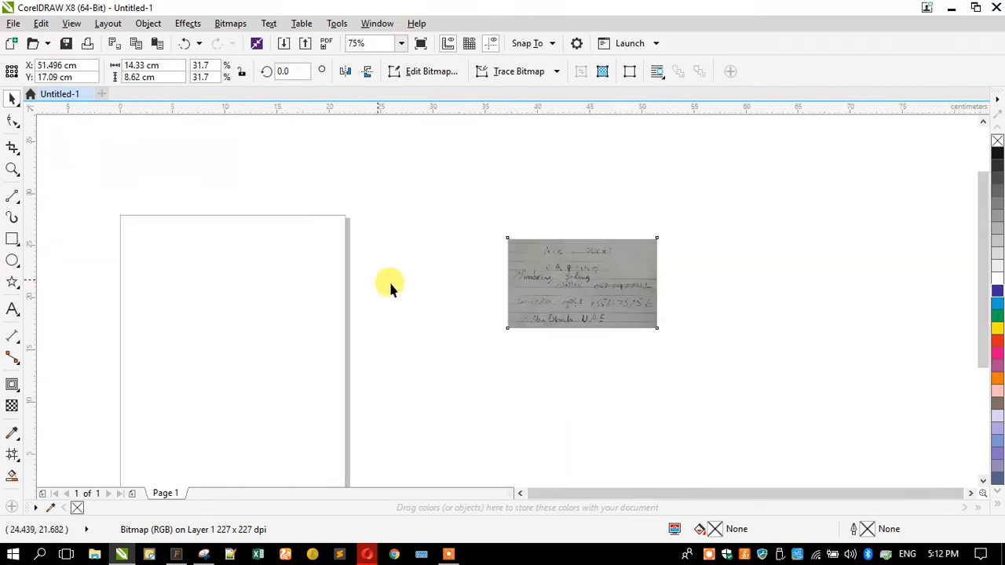
scroll(623, 291, "up", 2)
left_click_drag(650, 321, 741, 314)
Draw the card rectangle and size it to 9 × 5.5 cm
left_click(12, 238)
mouse_move(163, 193)
left_mouse_down()
mouse_move(537, 330)
mouse_move(481, 308)
left_mouse_up()
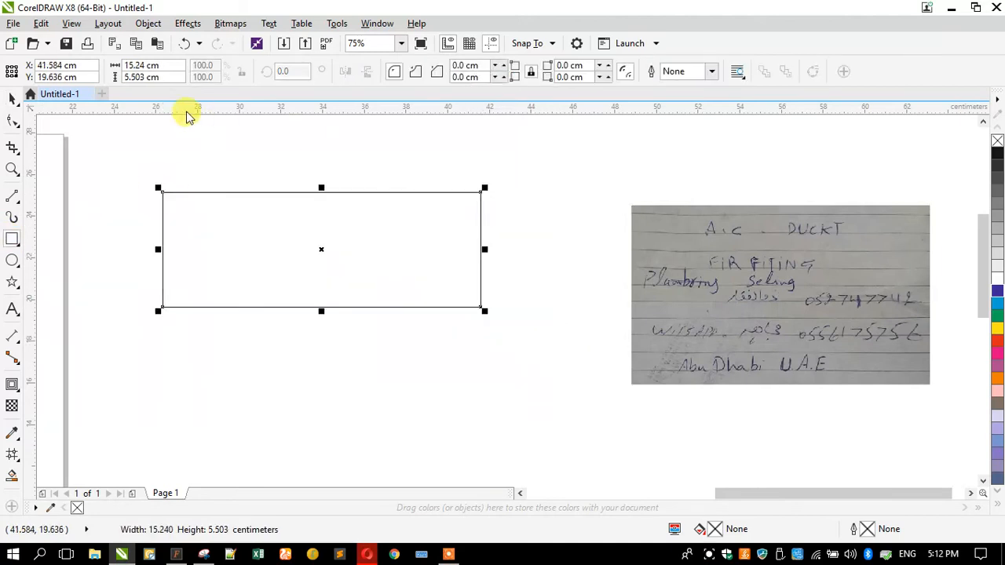
left_click(162, 65)
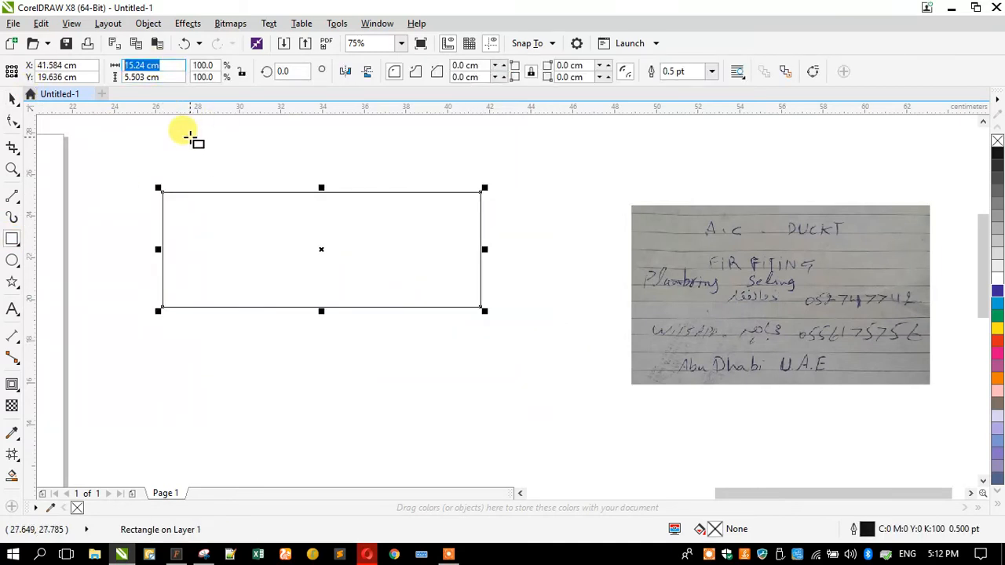
type("9")
key("Tab")
type("5.5")
key("Return")
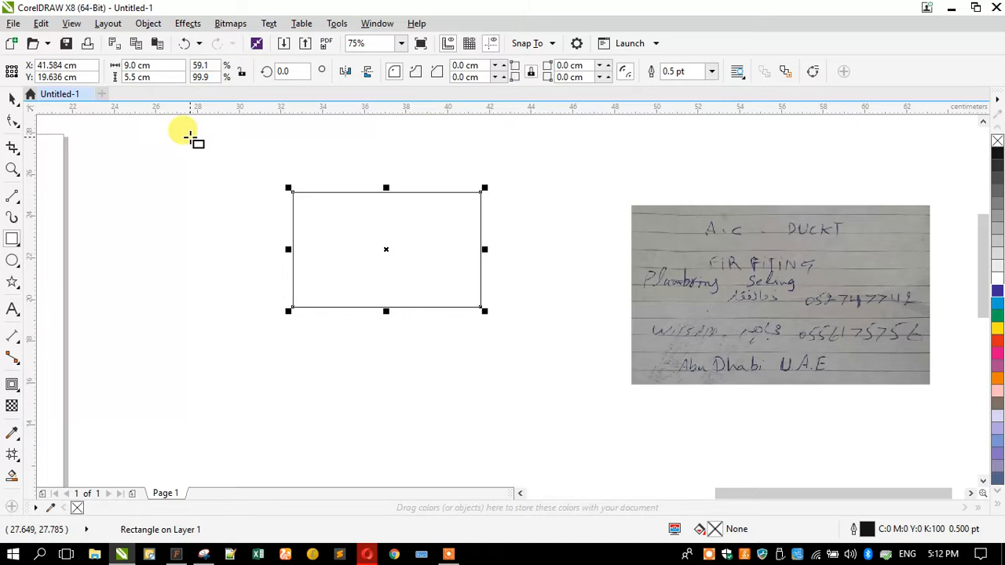
Place the card rectangle and reference photo side by side, then remove the rectangle's outline
left_click(12, 100)
left_click_drag(374, 218, 426, 255)
left_click_drag(729, 265, 658, 260)
left_click(487, 268)
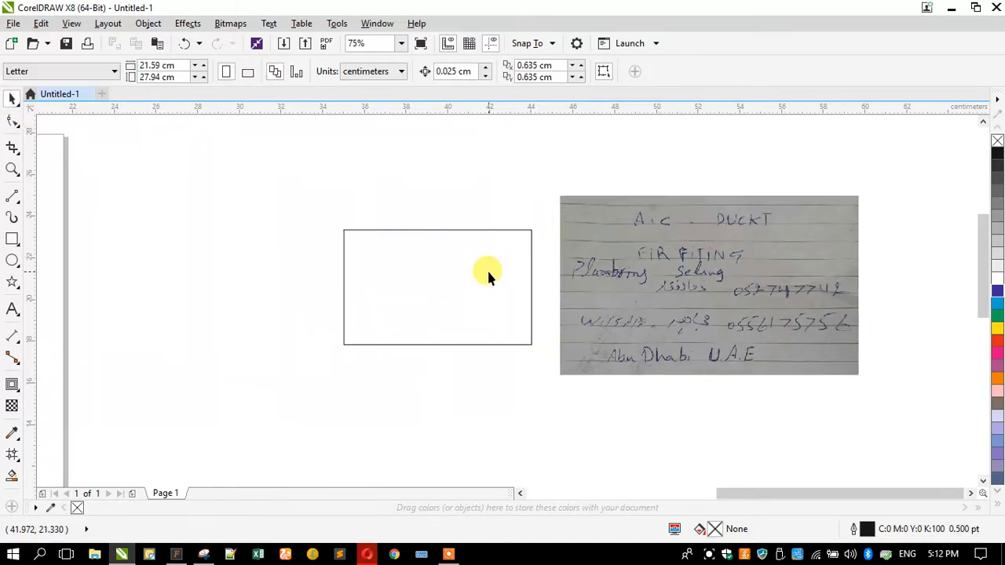
scroll(487, 269, "up", 2)
left_click(384, 259)
right_click(997, 140)
Restore the hairline outline and give the card rectangle a 0.35 cm inside contour
key("ctrl+z")
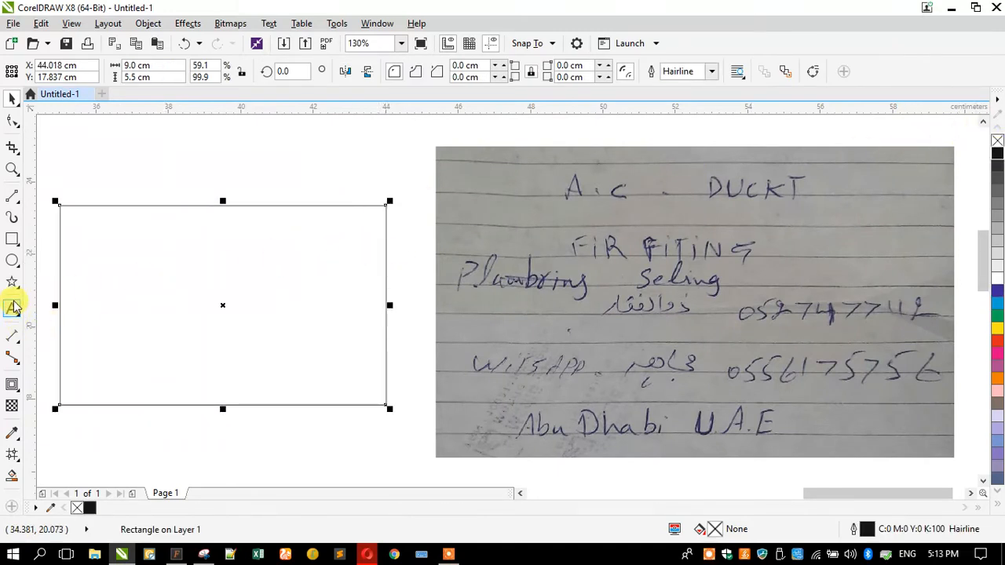
left_click(12, 384)
left_click(325, 206)
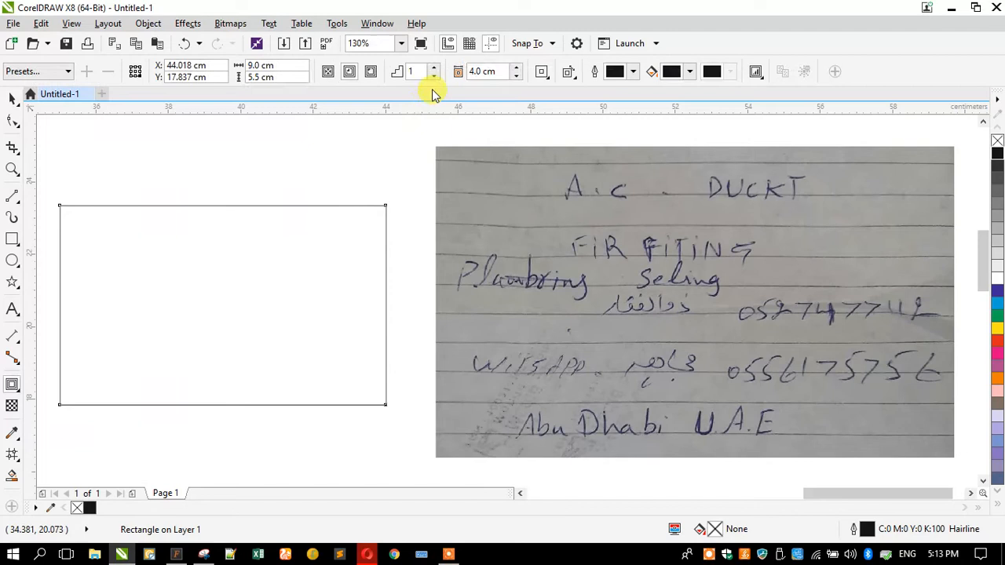
left_click(495, 71)
key("BackSpace")
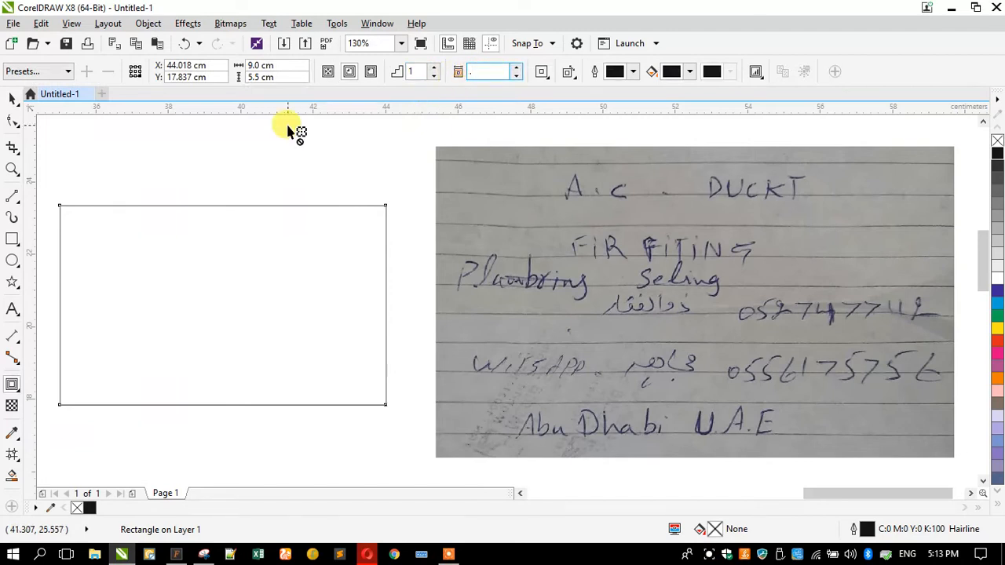
type("0.35")
key("Return")
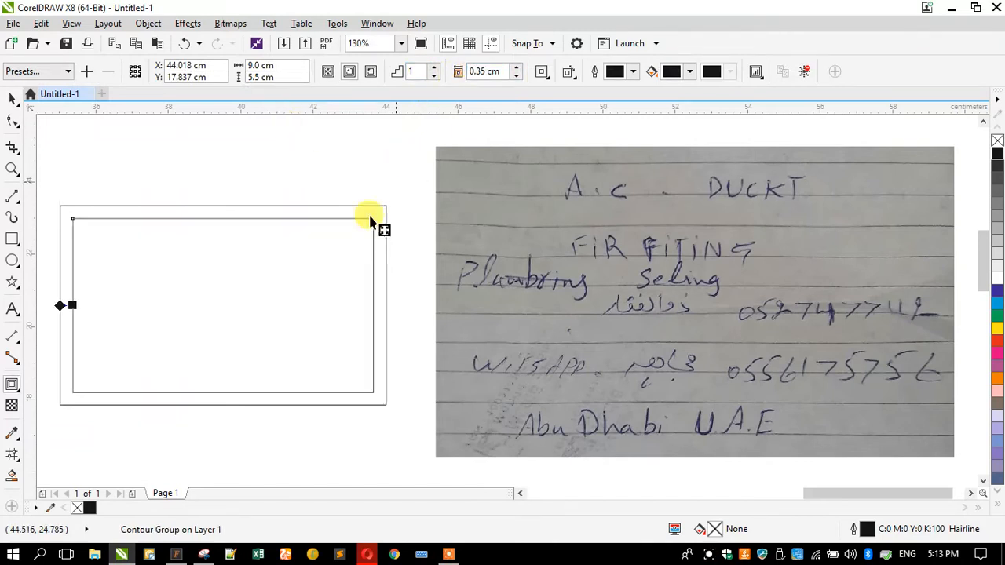
Break the contour group apart into separate rectangles and deselect
left_click(11, 100)
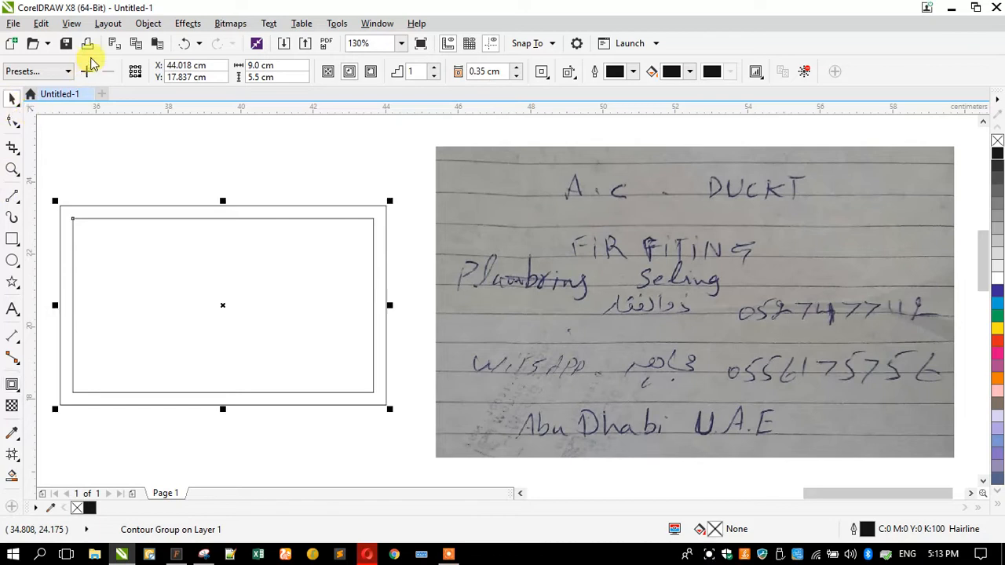
left_click(148, 24)
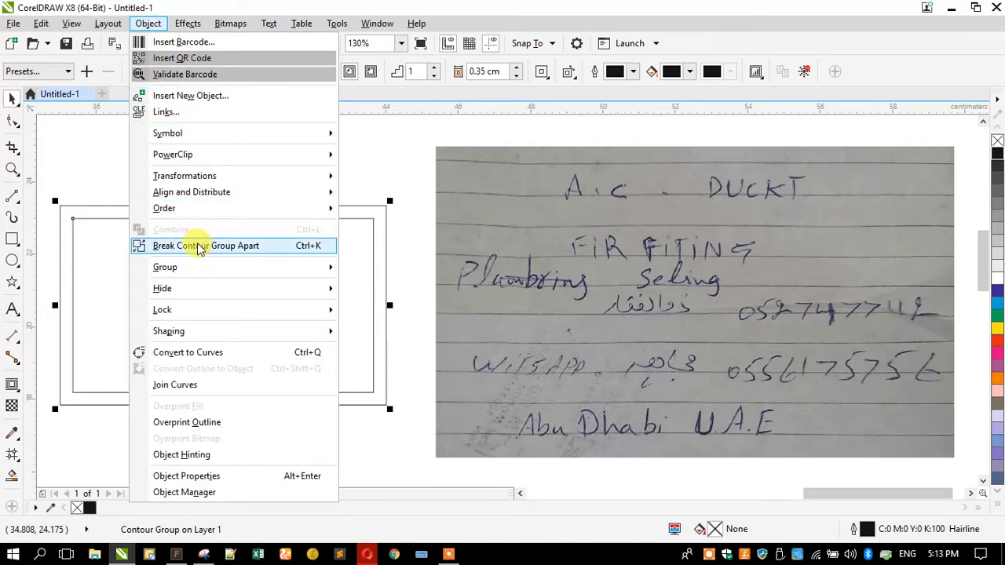
left_click(245, 181)
left_click(244, 174)
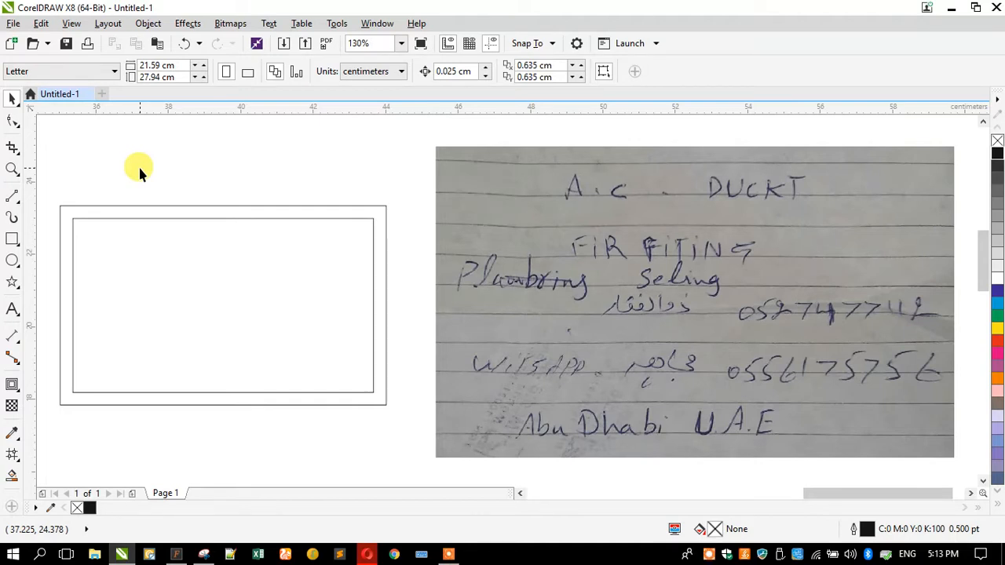
Start a headline above the card reading 'A/C Duckt'
left_click(12, 309)
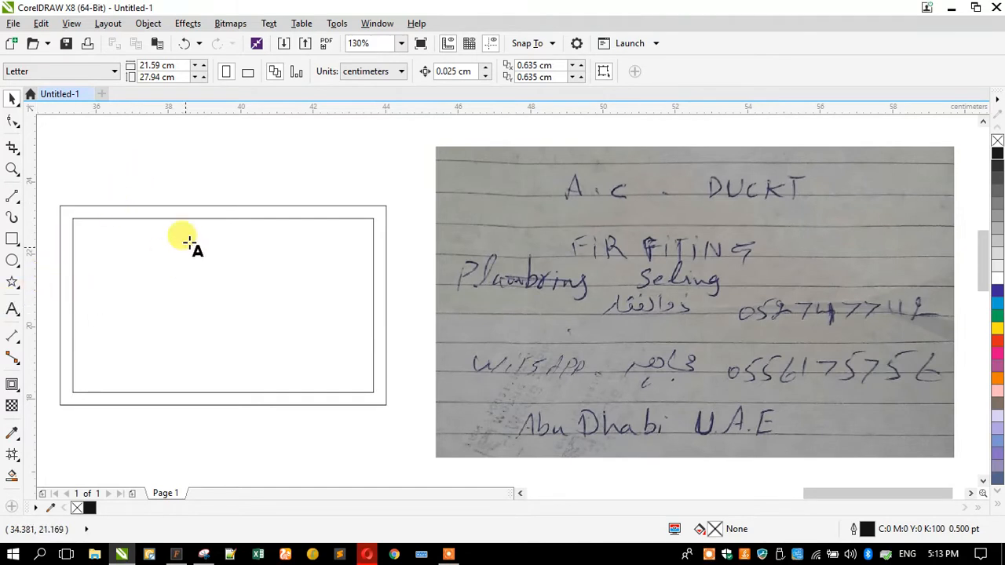
left_click(259, 165)
type("A/C")
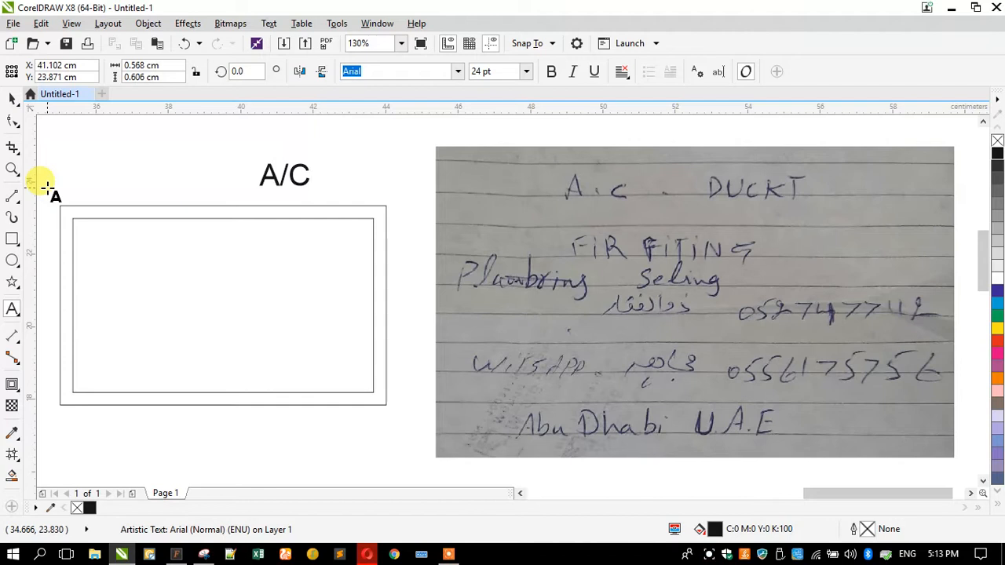
type(" C")
key("BackSpace")
type("Duckting")
key("BackSpace")
key("BackSpace")
key("BackSpace")
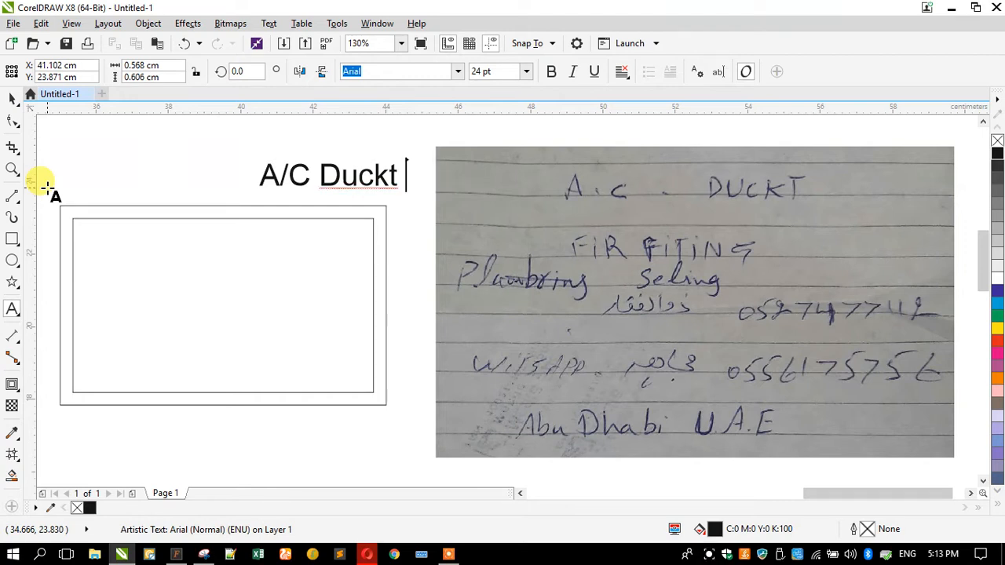
left_click(260, 173)
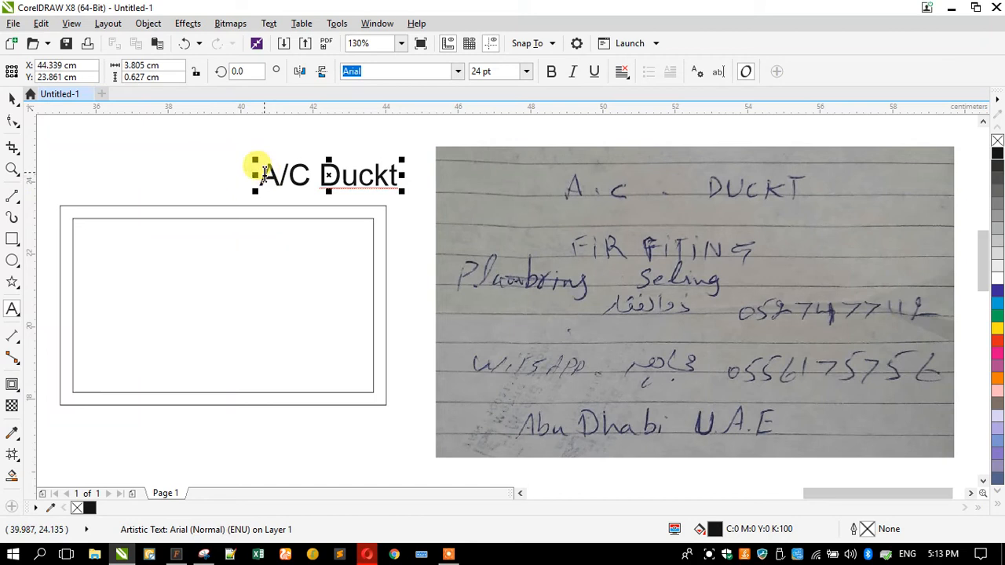
left_click_drag(253, 173, 448, 165)
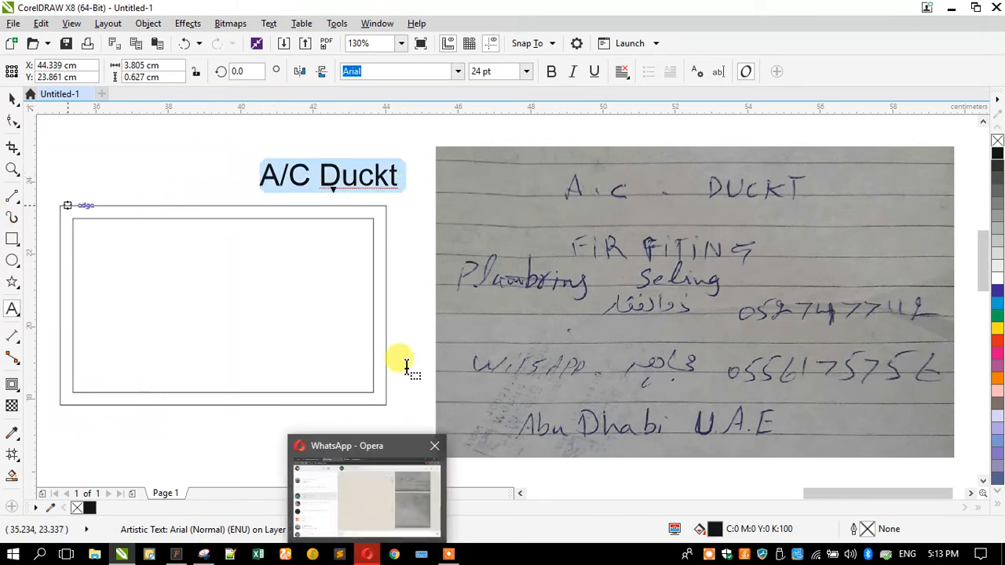
Complete the headline as 'A/C Duckting, Fir Fitting Services' and select all of it
key("End")
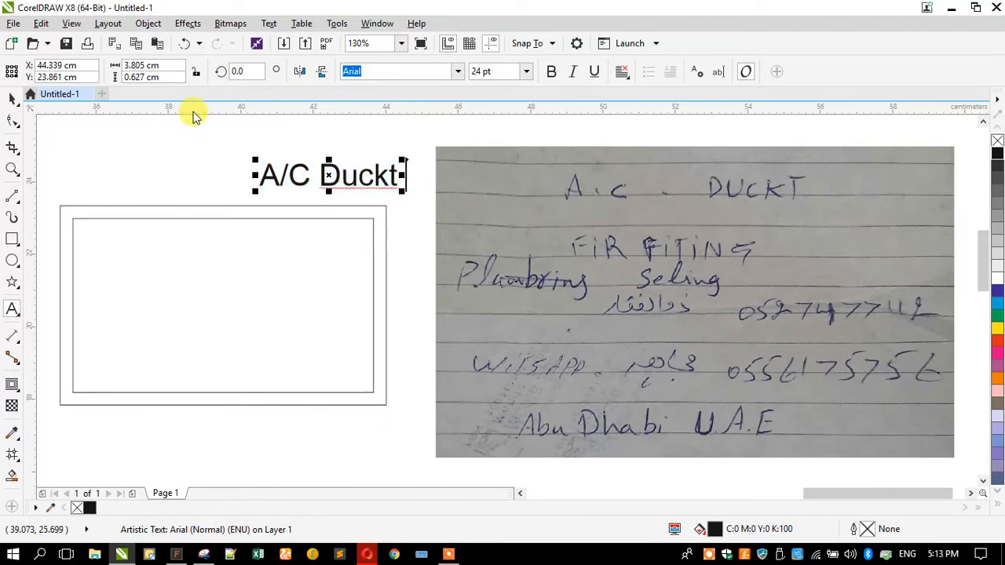
type("ing, Fir")
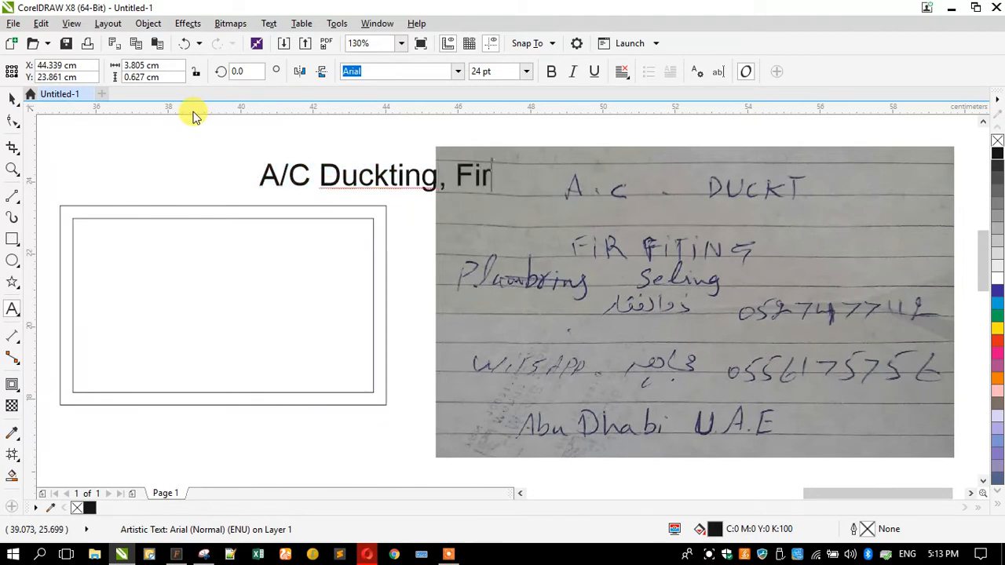
type(" Fitin")
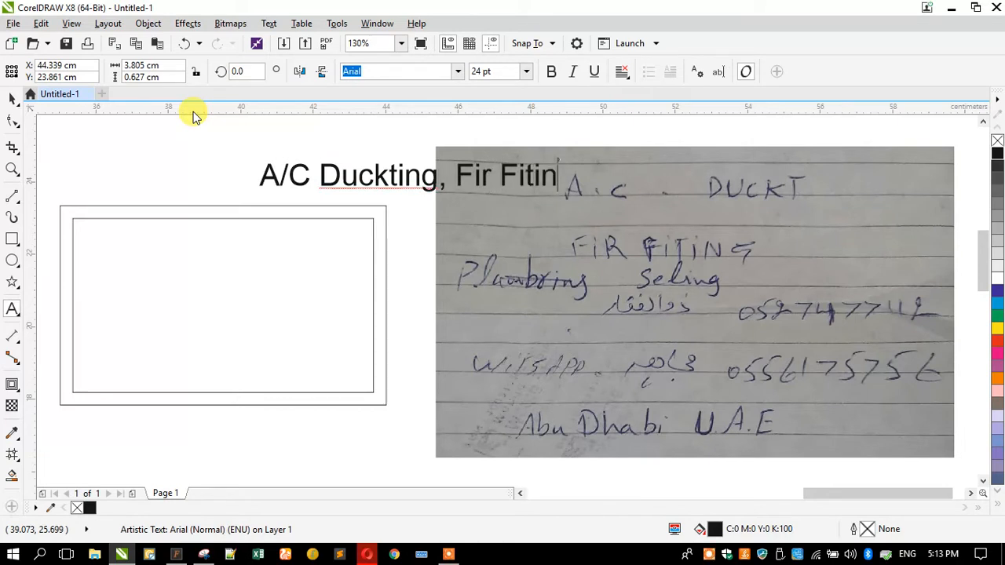
type("g Se")
key("BackSpace")
key("BackSpace")
key("BackSpace")
key("BackSpace")
key("BackSpace")
type("ng")
key("BackSpace")
key("BackSpace")
type("ting")
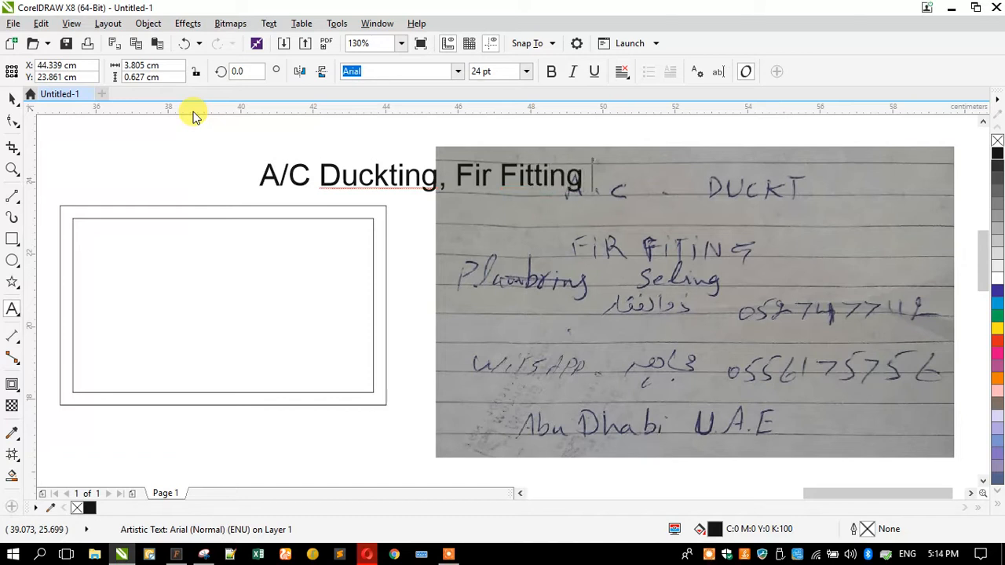
type(" Servies")
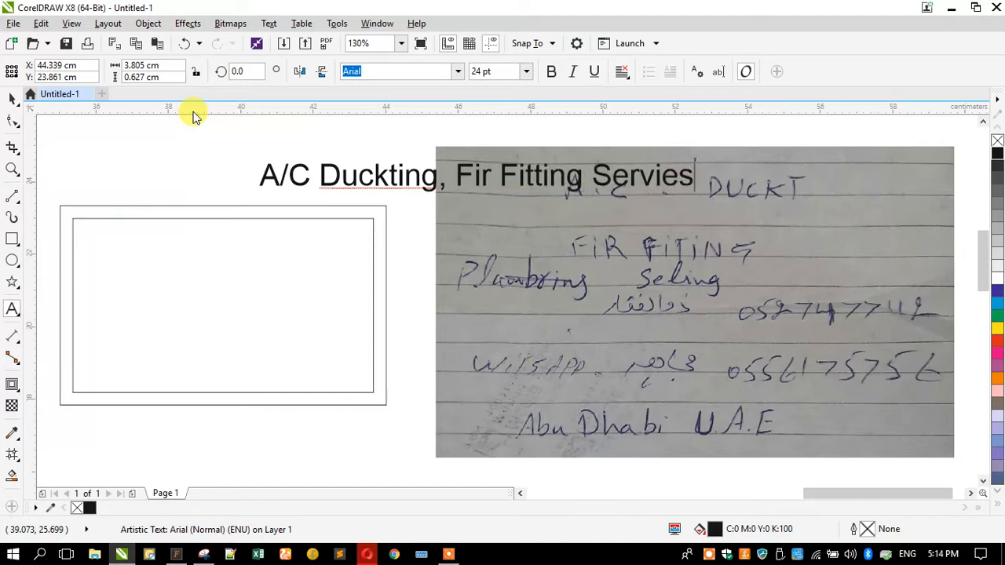
key("BackSpace")
key("BackSpace")
key("BackSpace")
key("BackSpace")
type("vices")
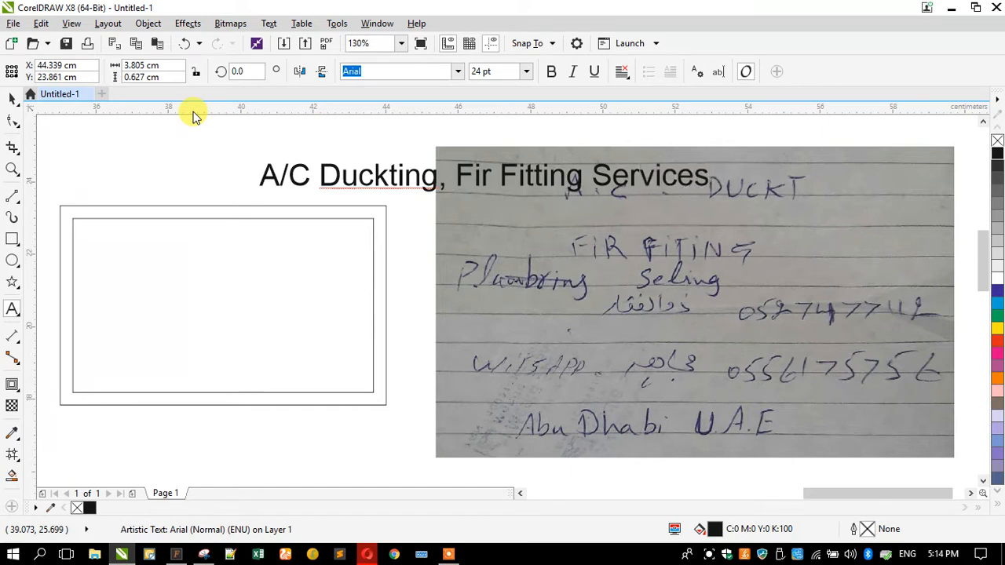
key("ctrl+a")
key("ctrl+c")
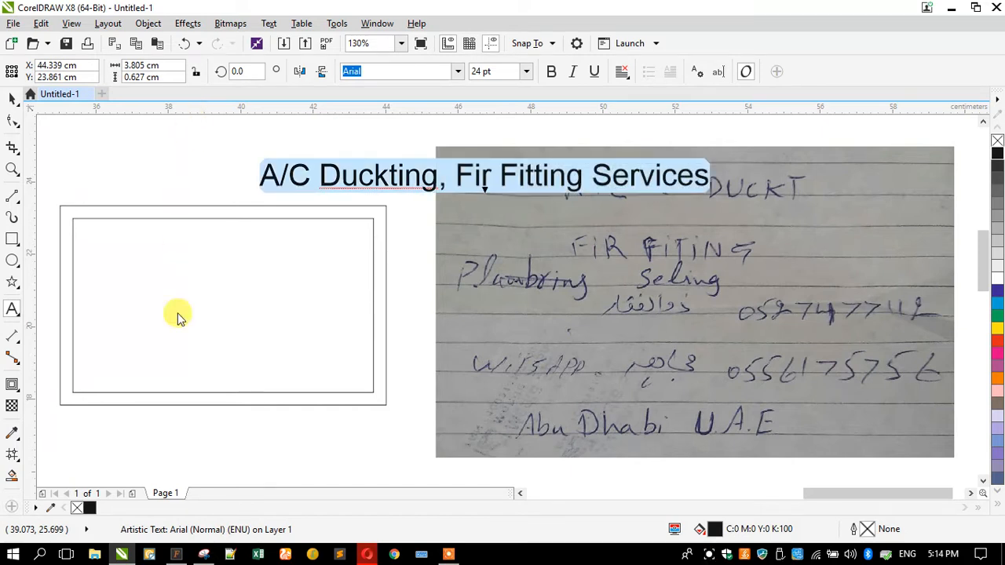
left_click(366, 554)
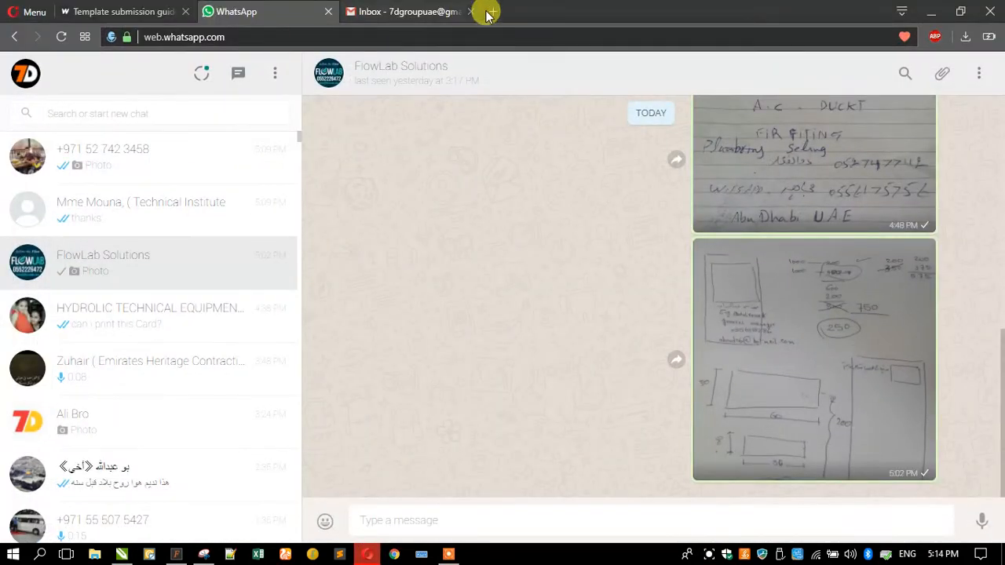
Search the pasted headline text in a new Opera tab, reloading the failed page
key("ctrl+t")
key("ctrl+v")
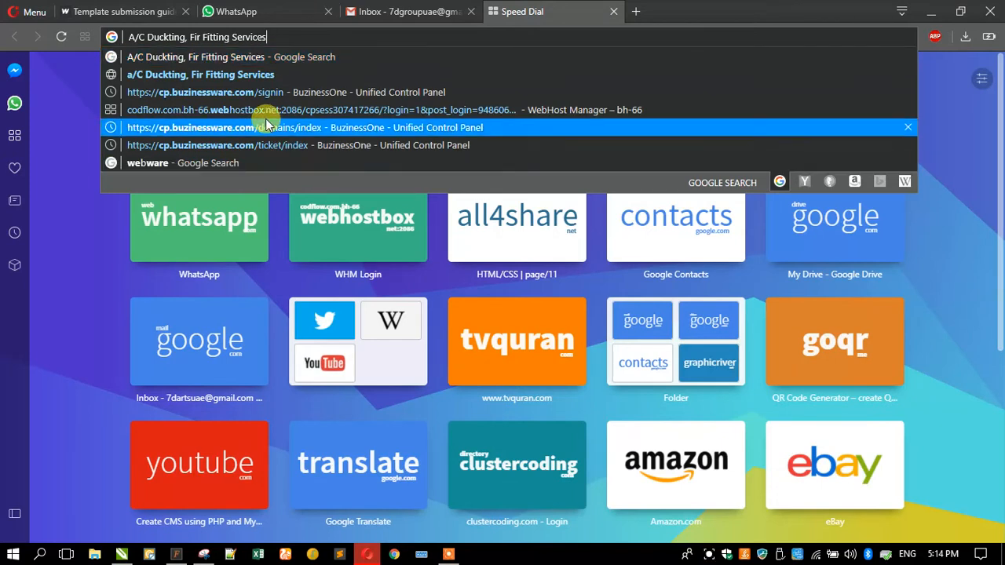
left_click(236, 74)
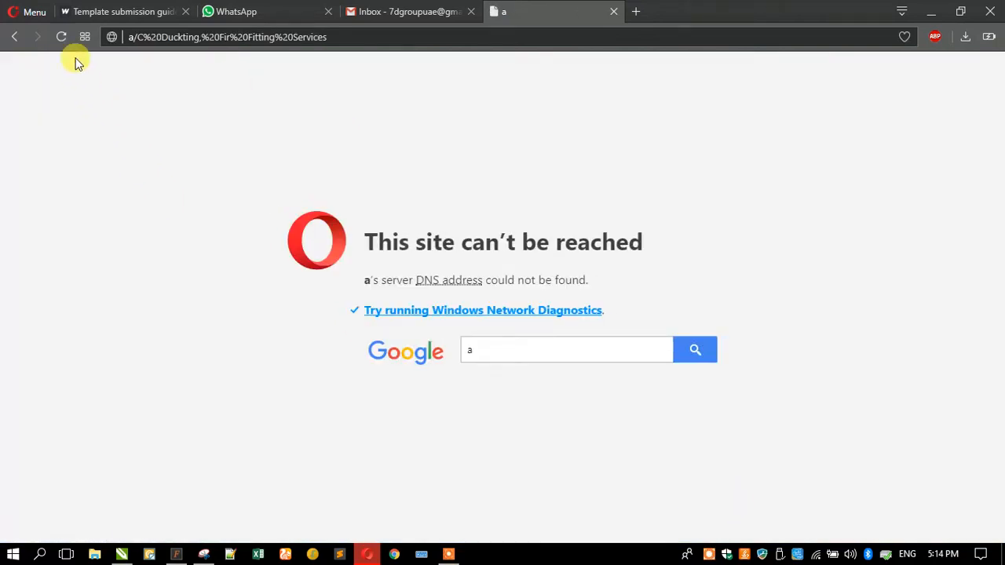
left_click(60, 37)
Load the Google mail sign-in page and keep one fresh Speed Dial tab, closing the duplicate
left_click(636, 11)
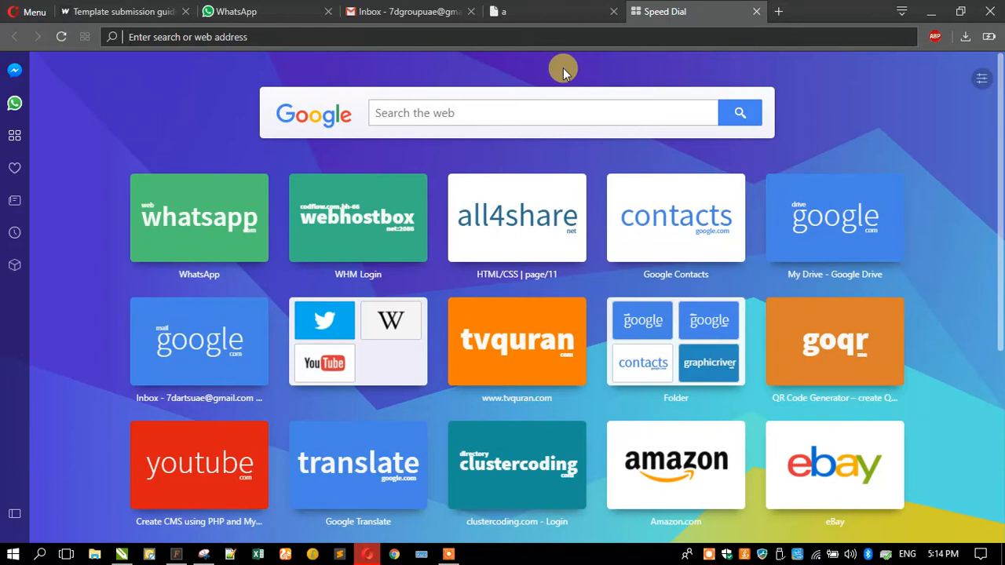
type("AC")
key("Return")
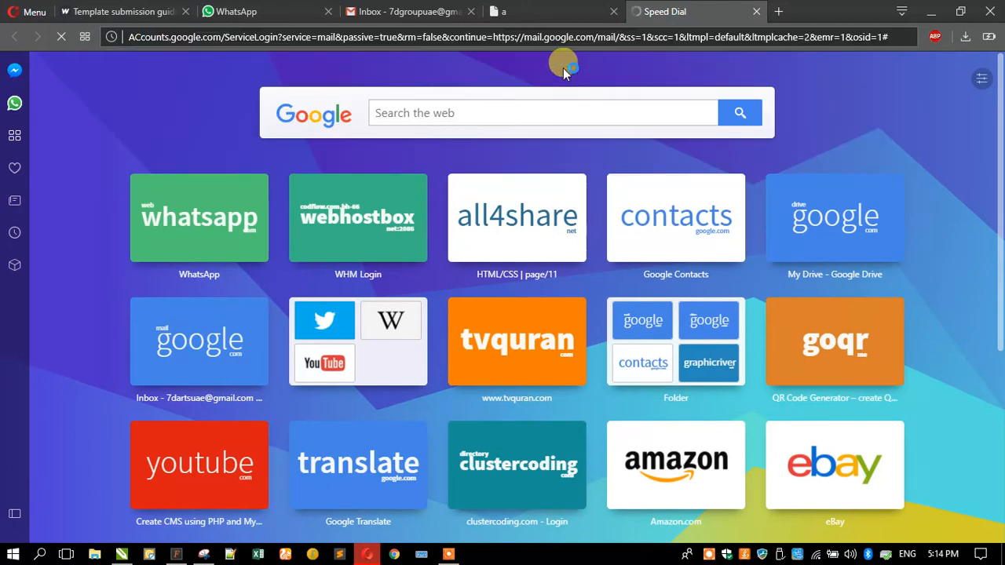
left_click(778, 11)
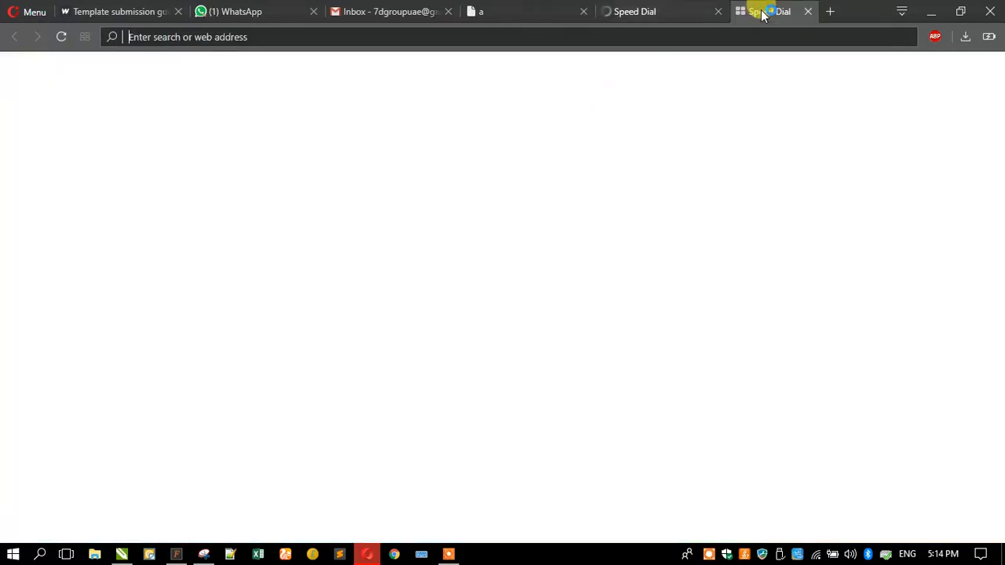
left_click(699, 12)
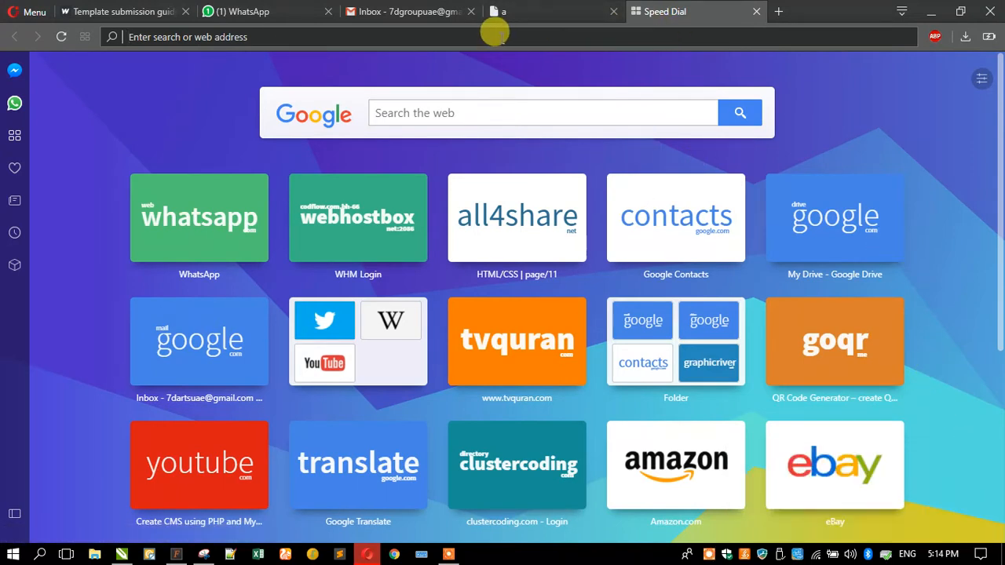
Search Google for the headline, correcting 'For' to 'Fire' in 'A/C Ducting, Fire Fitting Services'
key("ctrl+v")
key("Return")
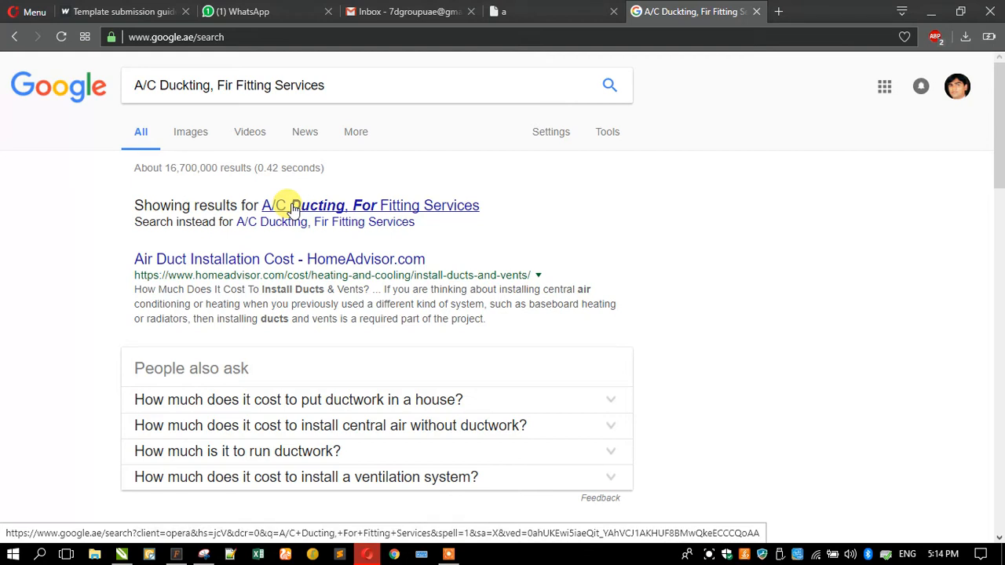
left_click(293, 208)
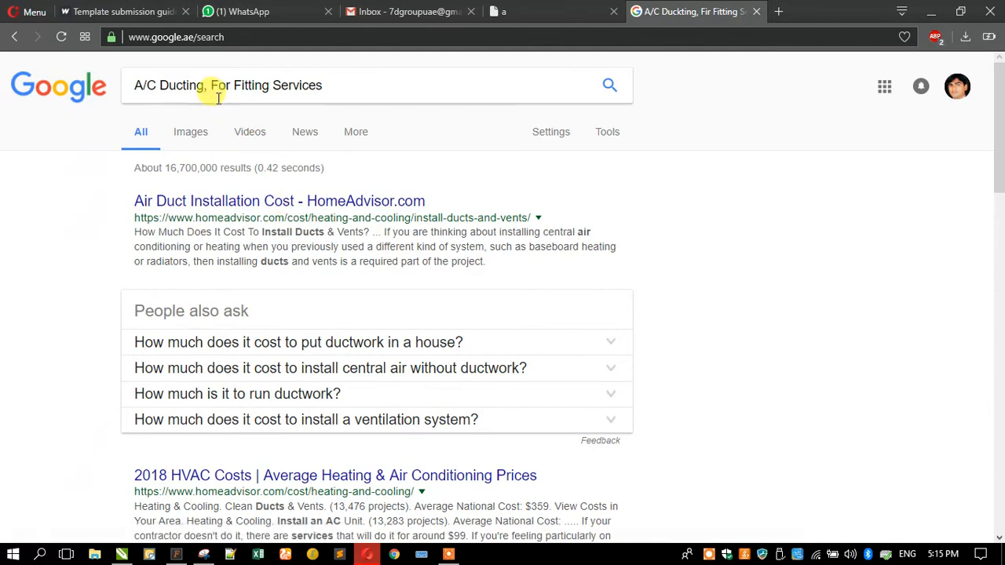
left_click_drag(217, 86, 231, 87)
type("ire")
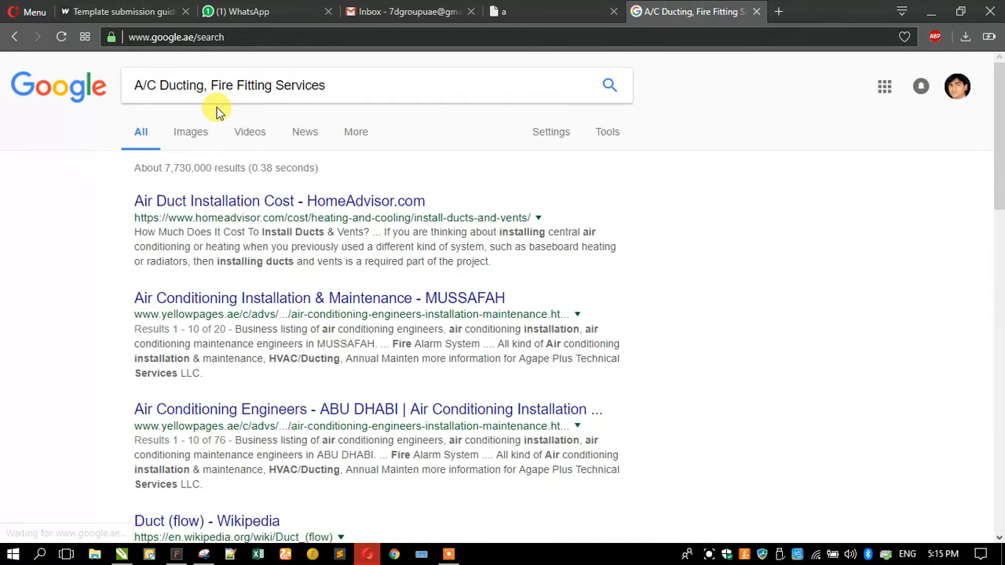
left_click(377, 83)
key("ctrl+c")
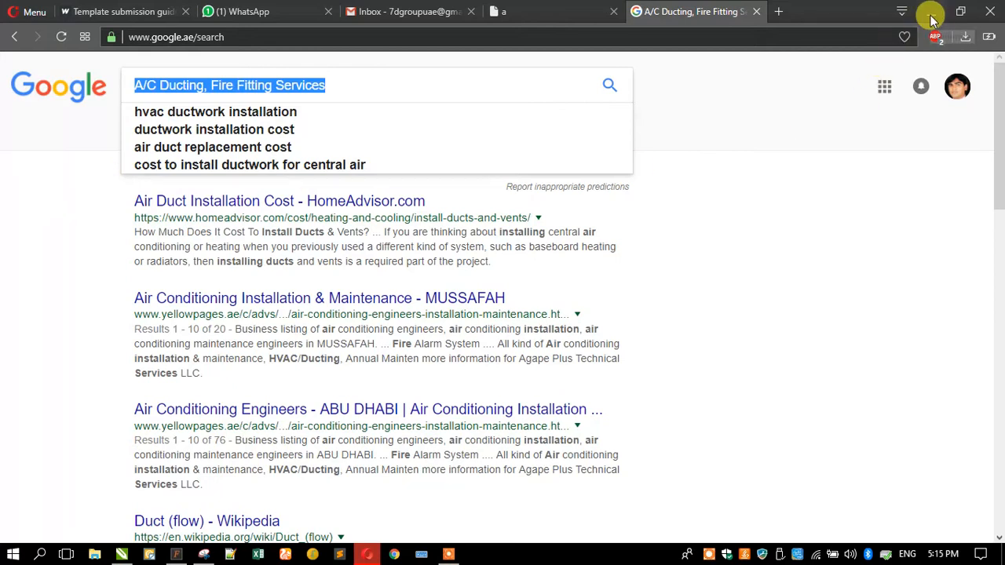
left_click(775, 16)
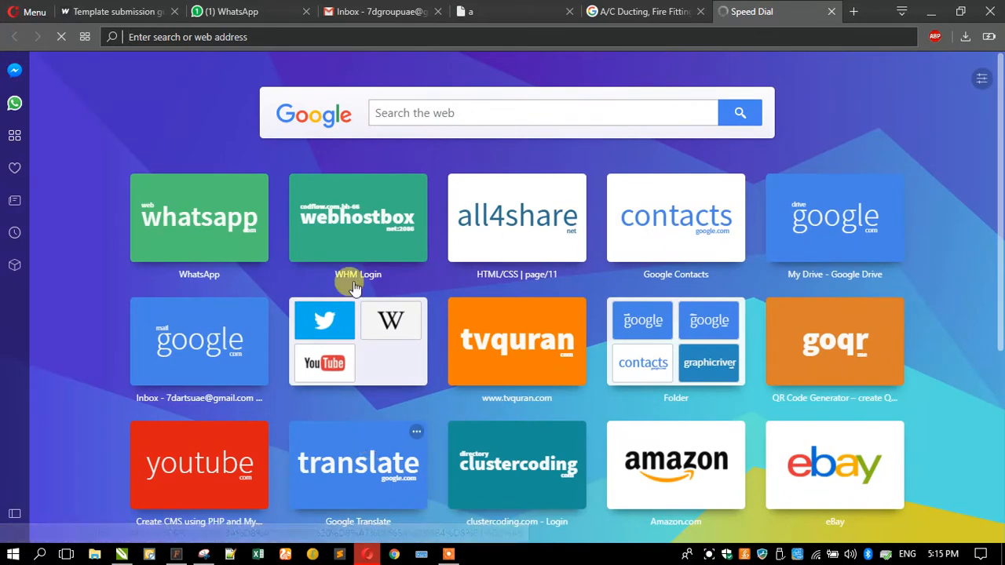
left_click(608, 13)
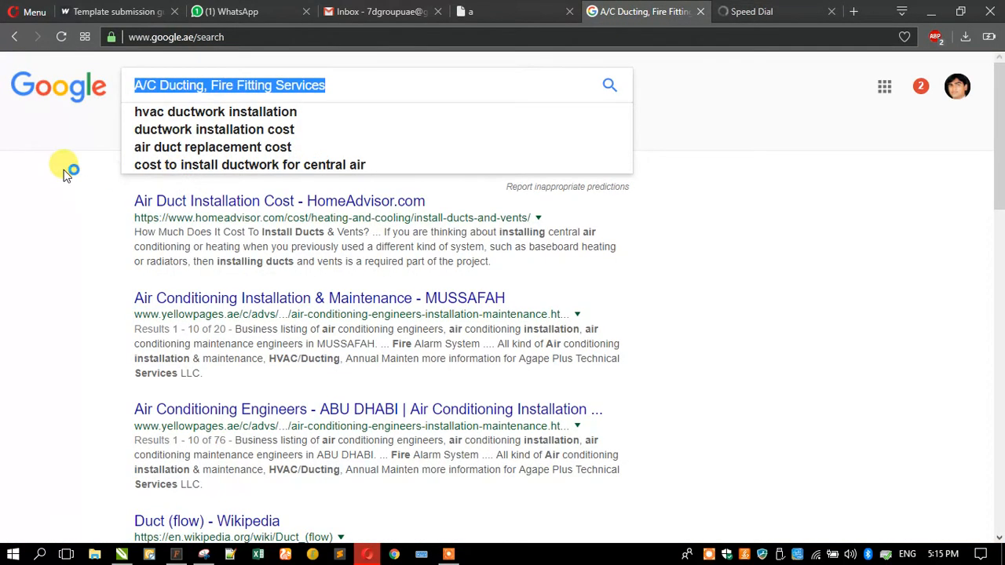
Translate 'A/C Ducting, Fire Fitting Services' into Arabic, deleting the leftover Arabic words from the input
left_click(752, 13)
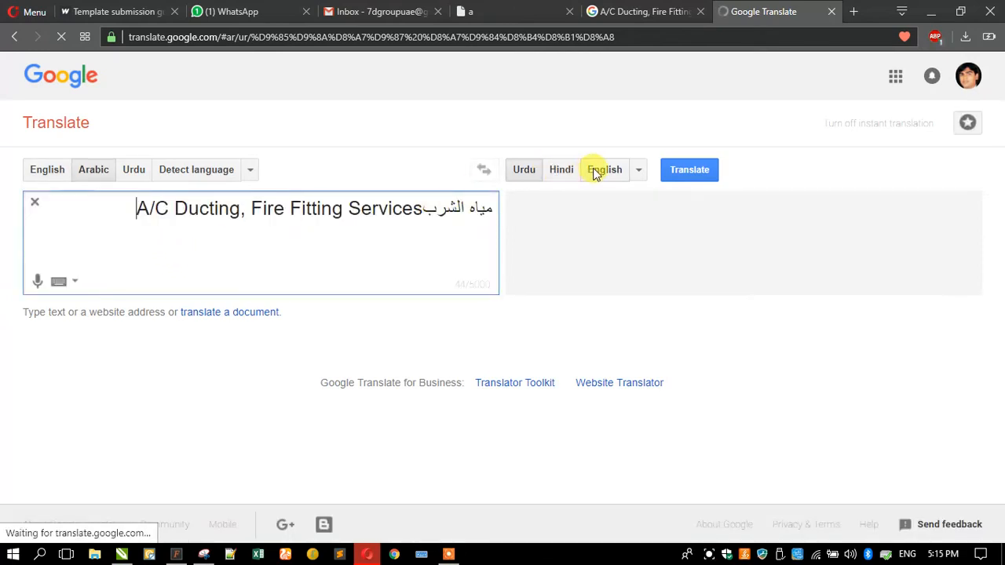
left_click(639, 171)
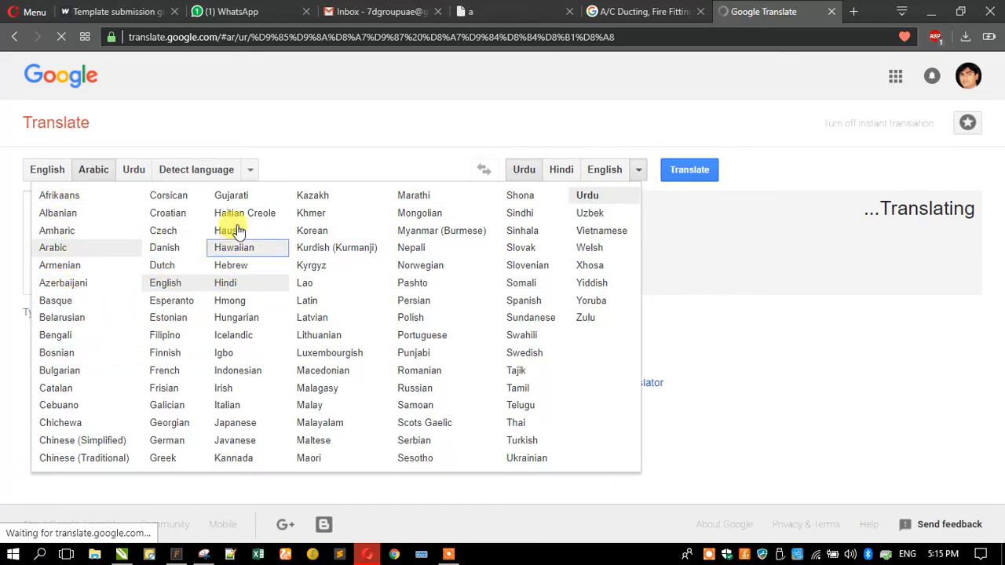
left_click(69, 247)
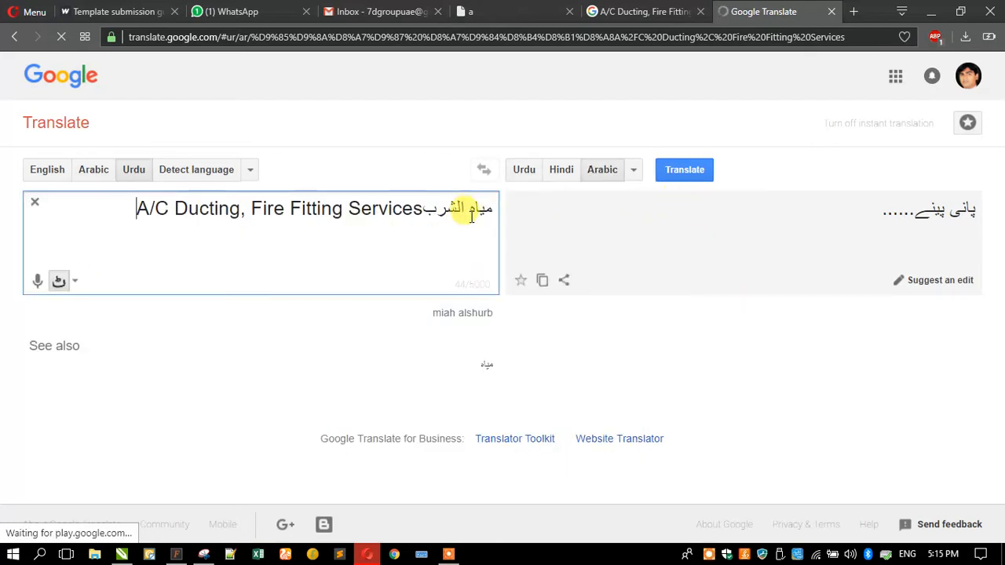
left_click_drag(426, 206, 490, 207)
key("BackSpace")
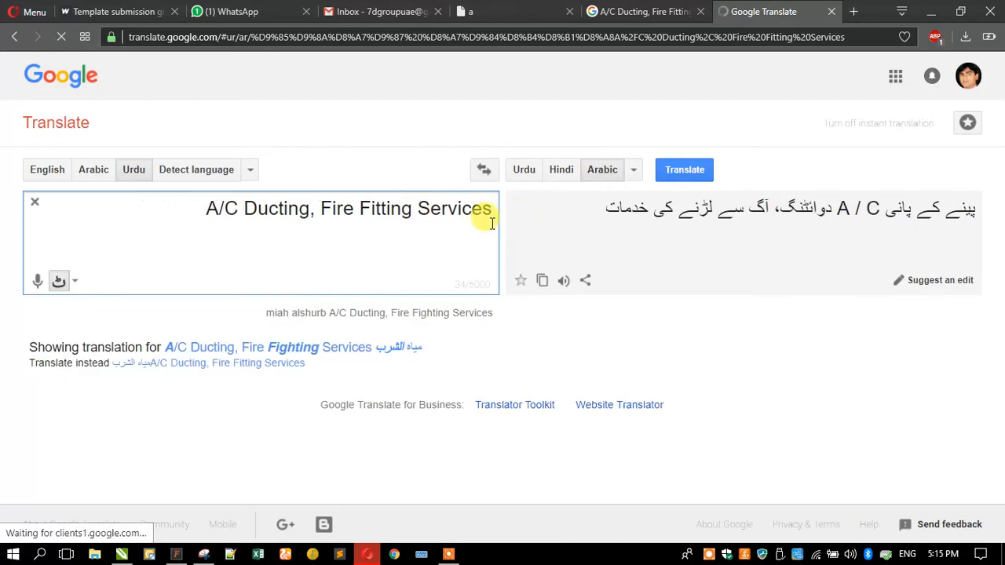
left_click(679, 166)
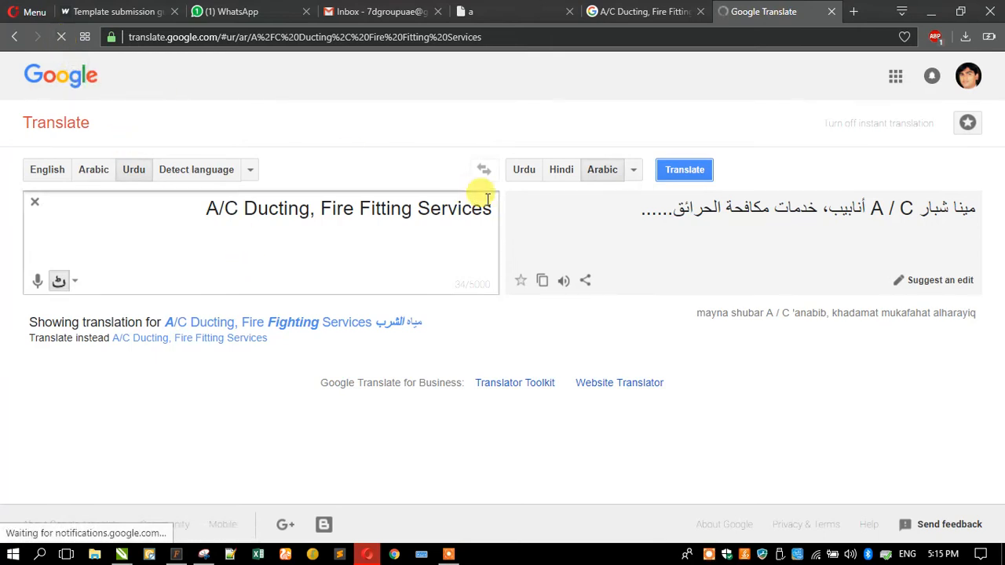
left_click(703, 172)
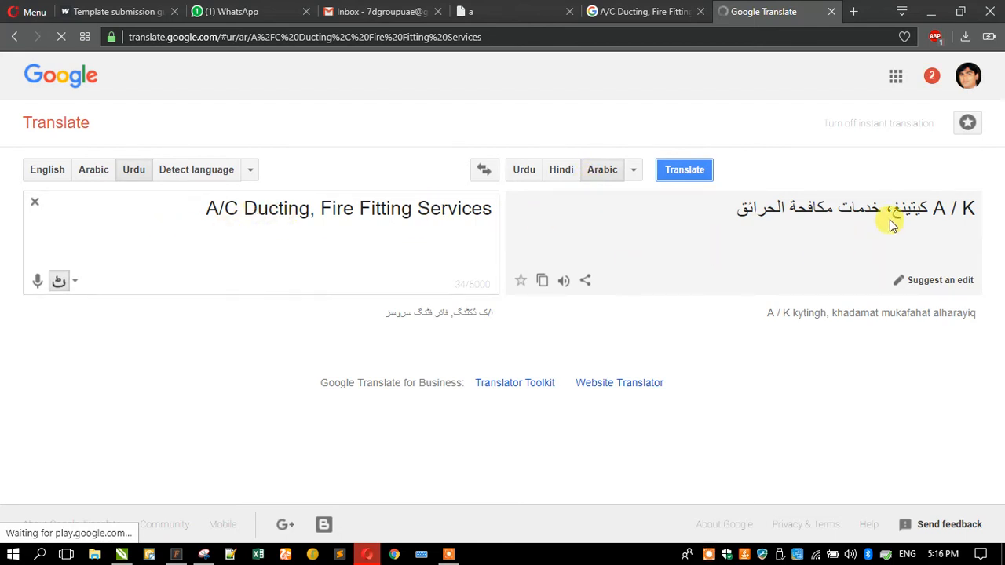
Paste 'A/C Ducting, Fire Fitting Services' over the headline and move it further left
left_click(931, 12)
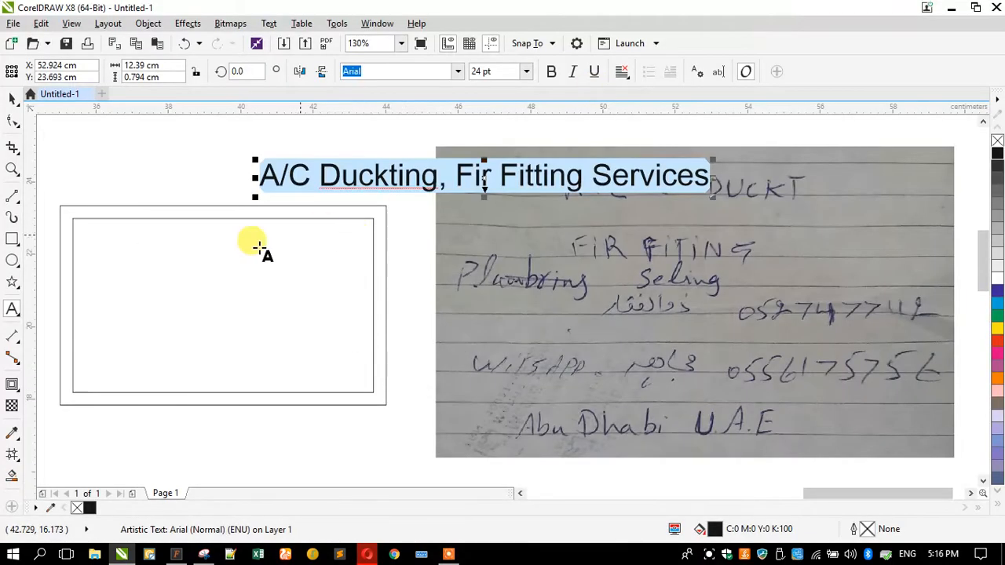
key("ctrl+v")
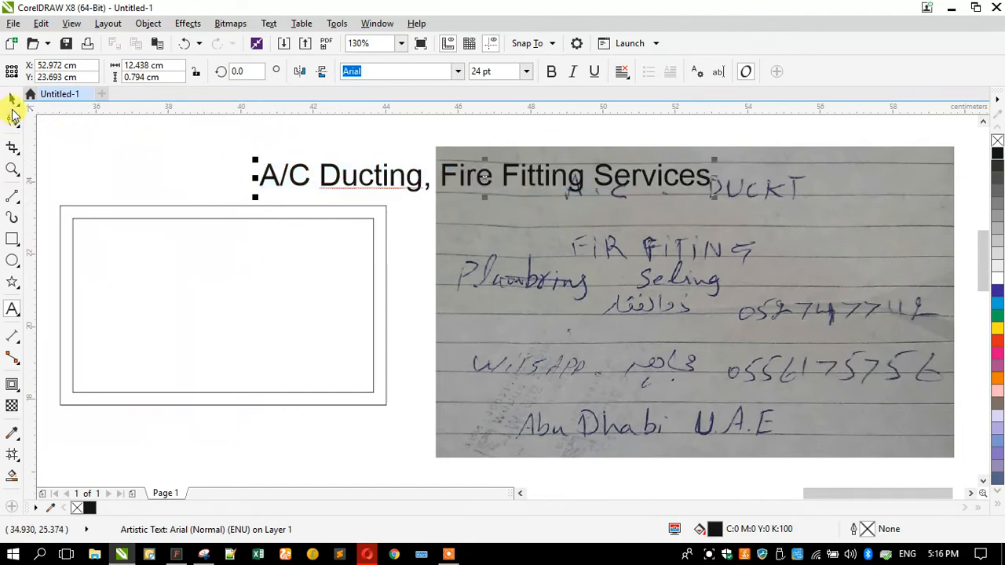
left_click(12, 99)
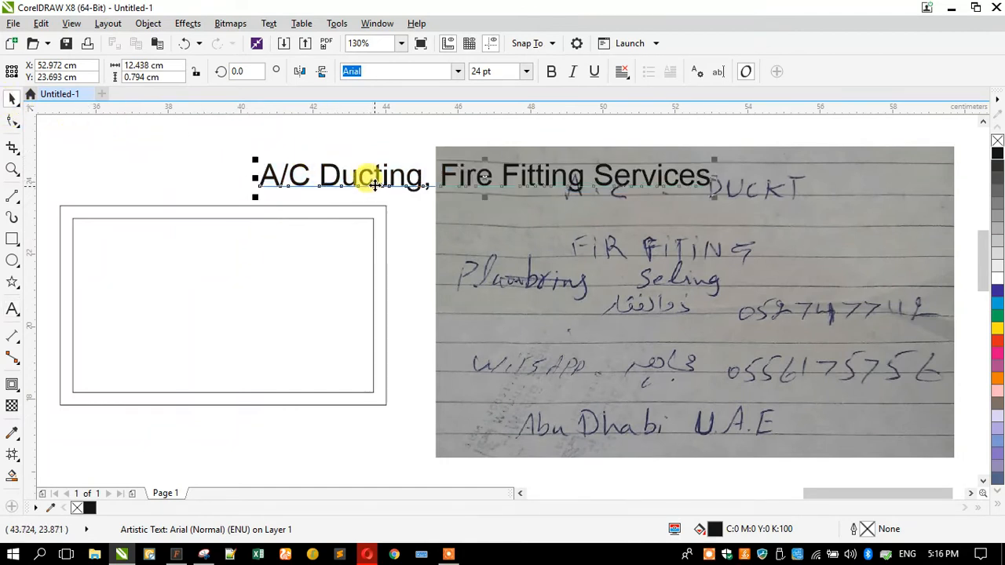
left_click_drag(366, 175, 272, 175)
left_click(366, 554)
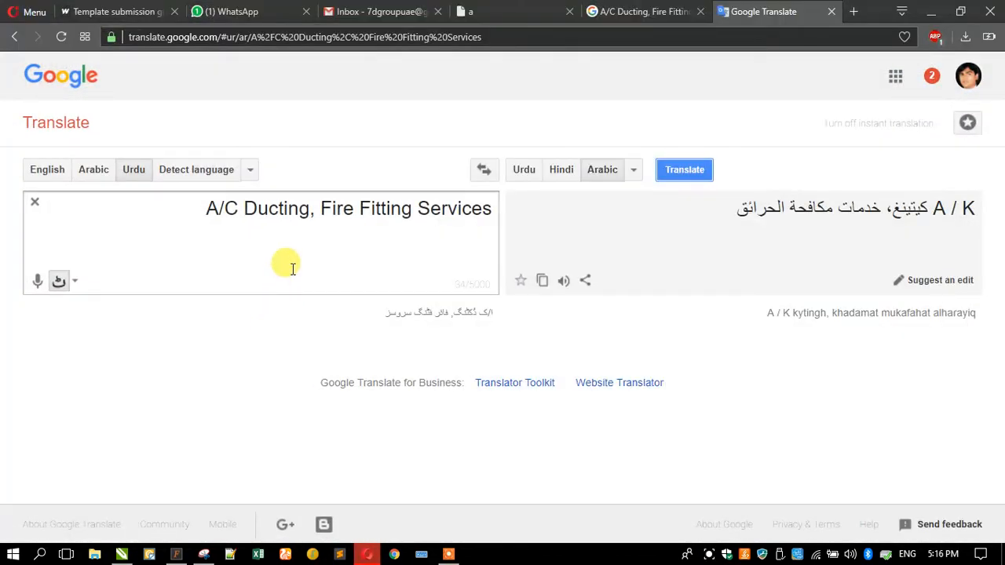
left_click(930, 11)
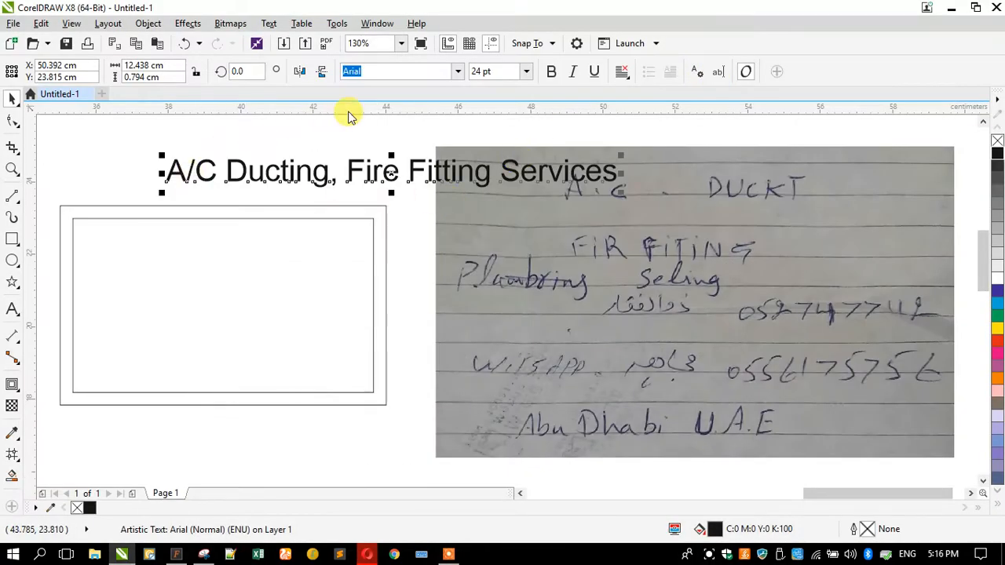
Make the headline italic Swis721 Cn BT at about 19.7 pt and move it into the card
double_click(430, 71)
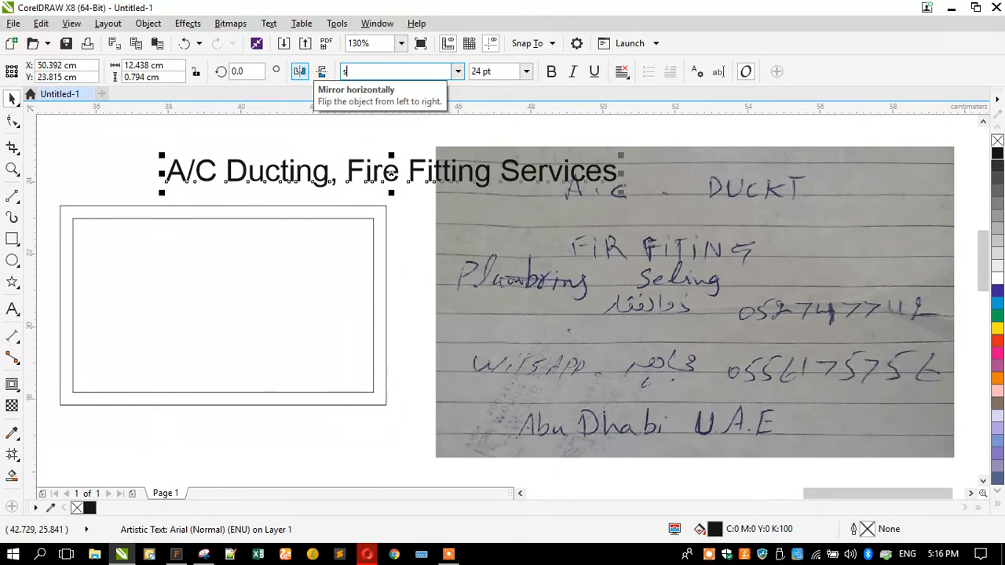
type("Swis")
key("Return")
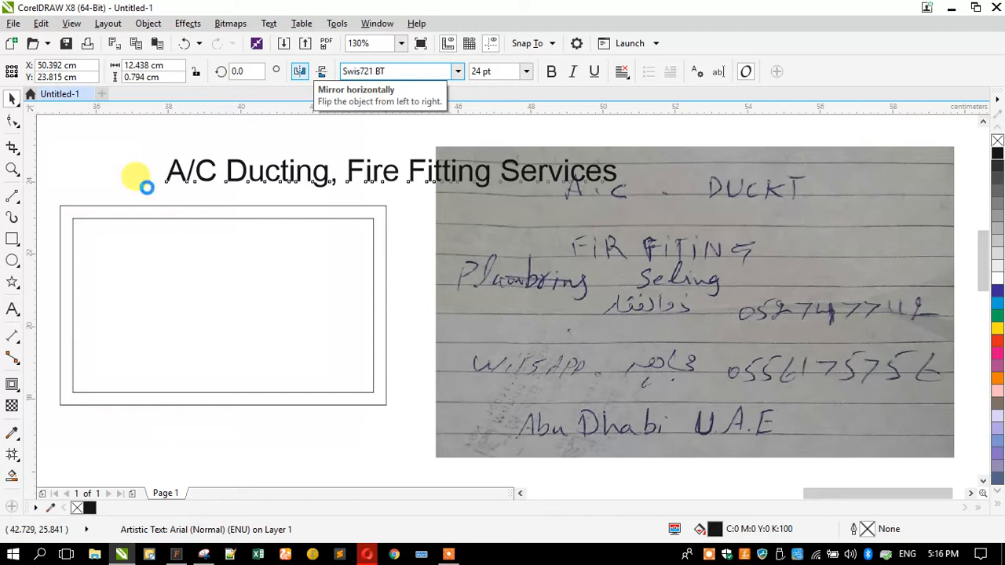
left_click(457, 71)
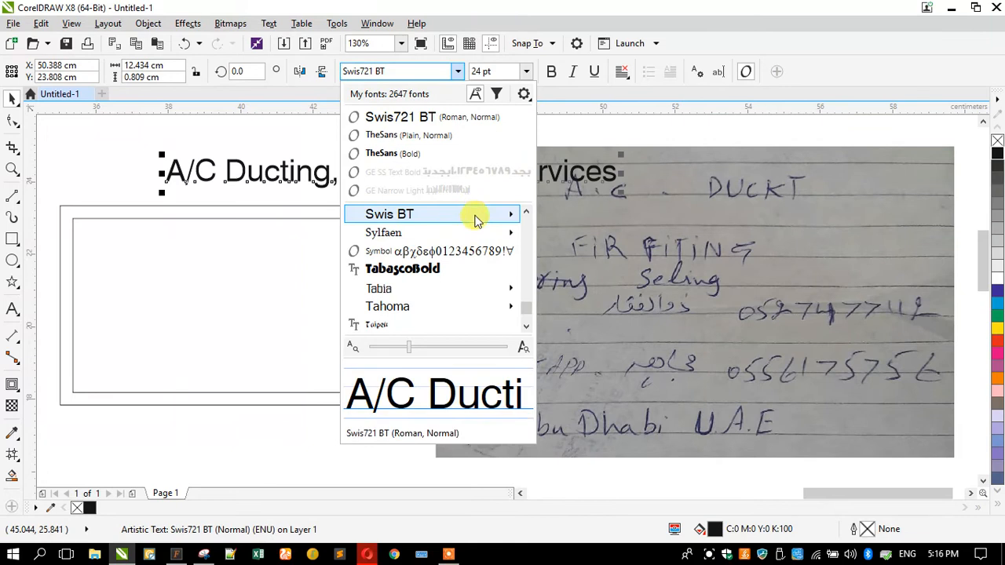
mouse_move(476, 219)
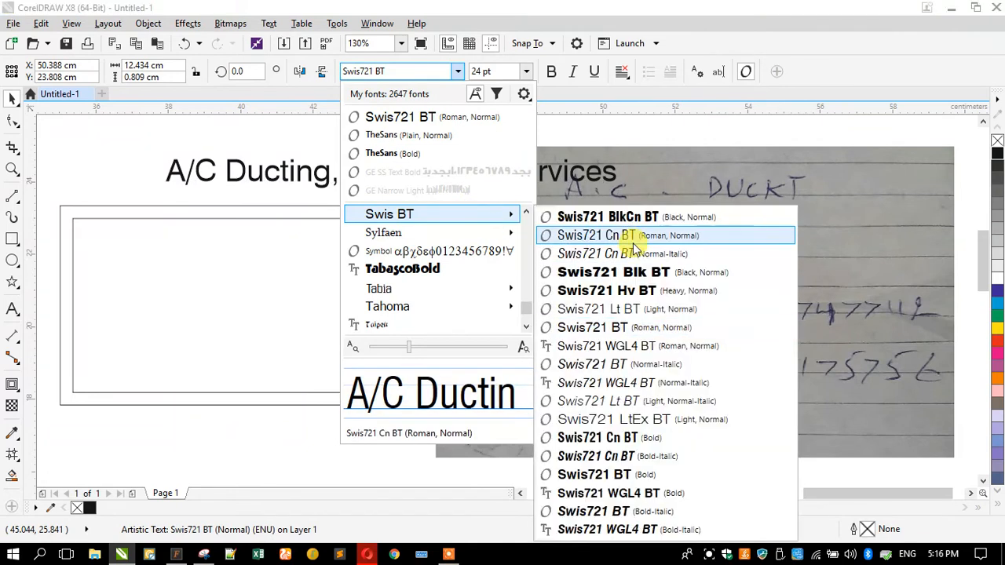
left_click(603, 234)
left_click(573, 72)
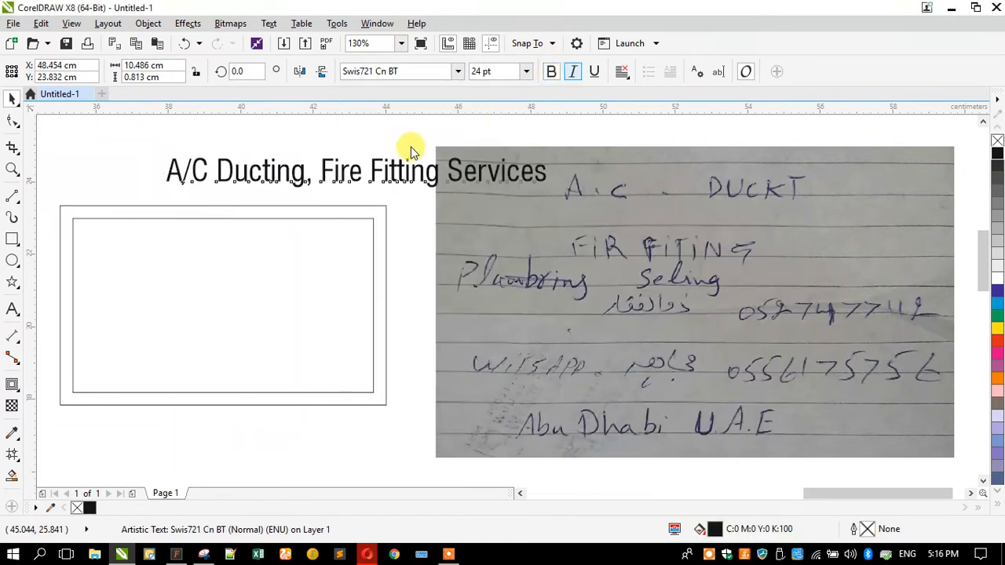
left_click_drag(159, 190, 235, 194)
left_click_drag(331, 178, 161, 249)
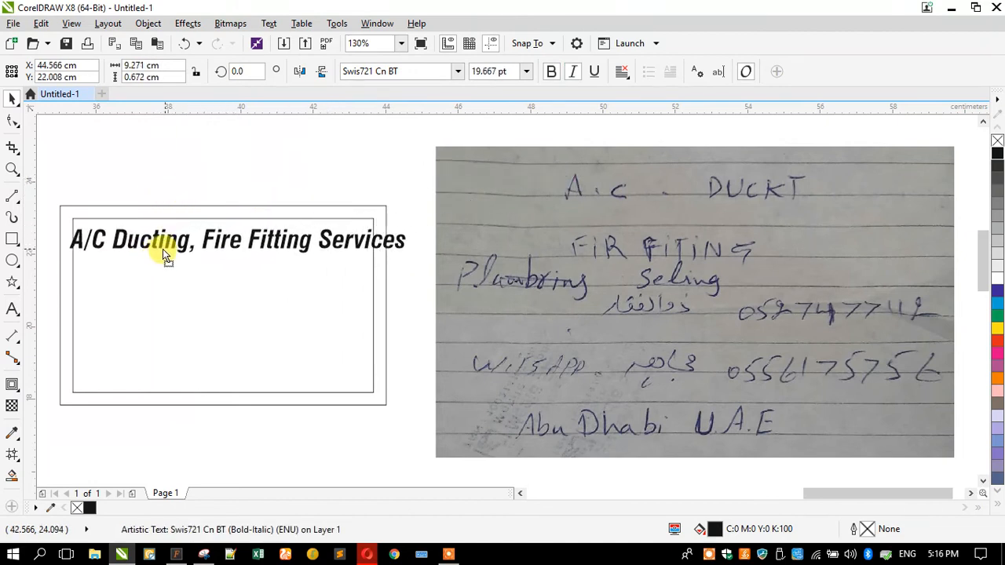
Replace the comma after 'Ducting' with ' &' and select the whole headline
double_click(159, 239)
left_click(188, 241)
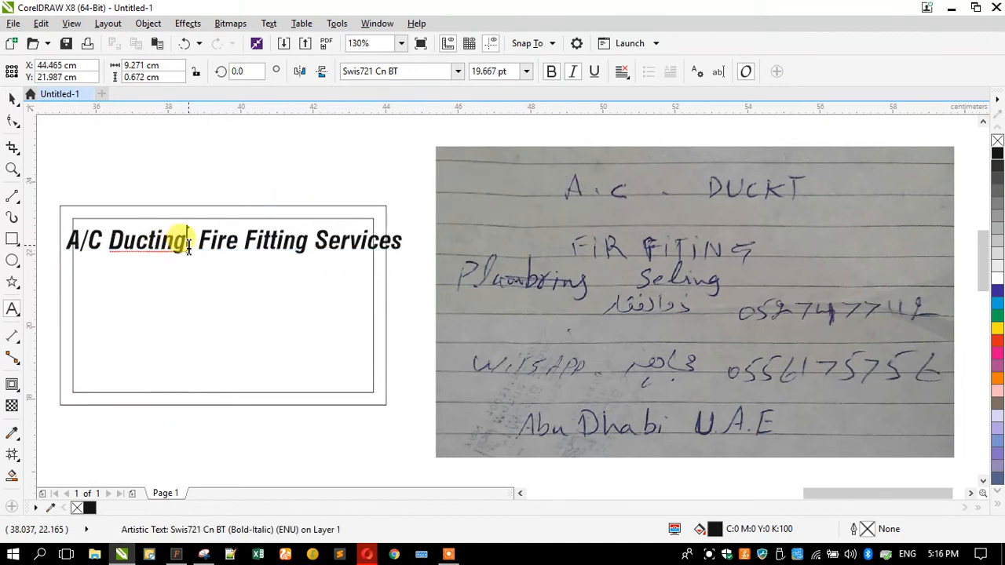
left_click(189, 244)
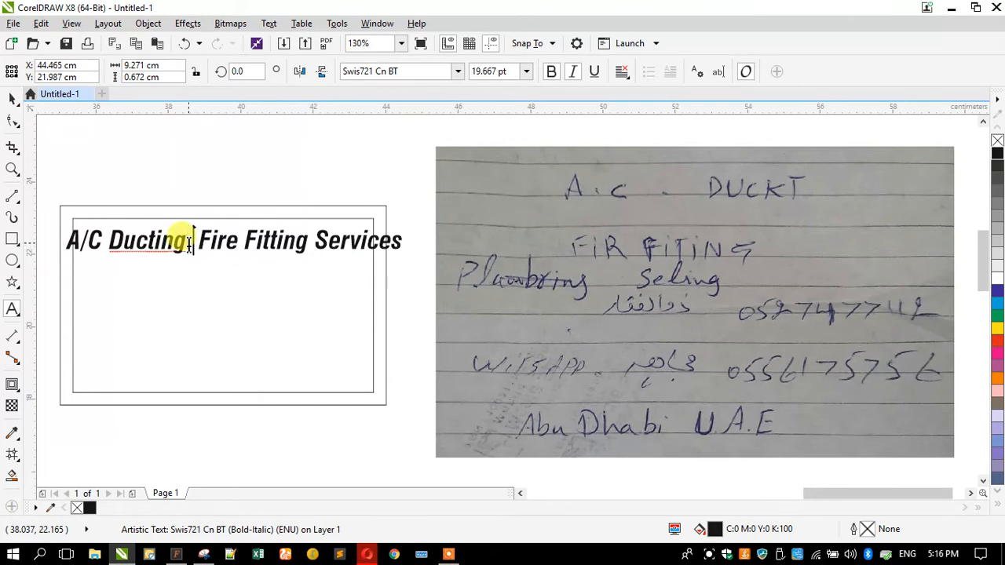
key("BackSpace")
type("&")
left_click(126, 254)
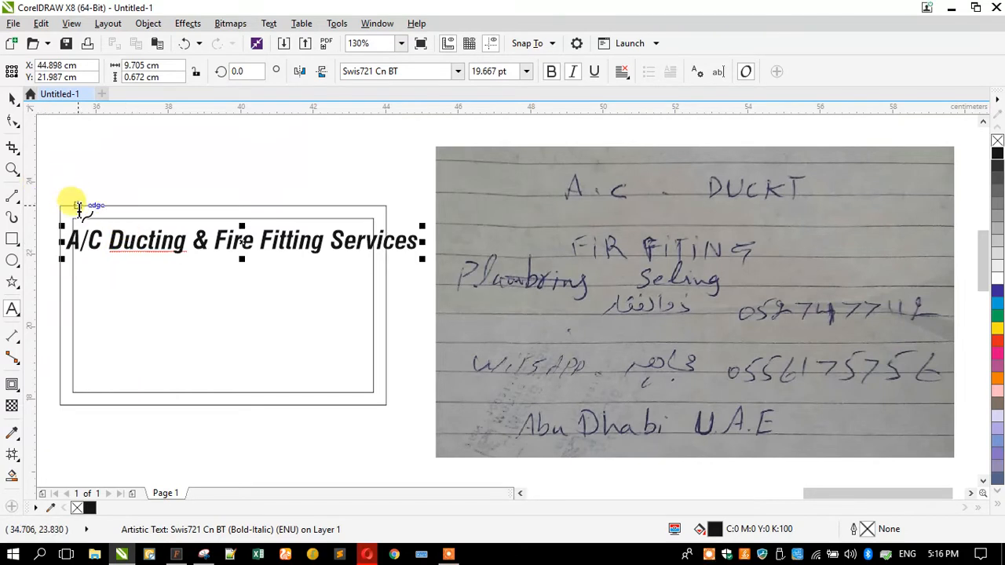
key("ctrl+a")
key("ctrl+c")
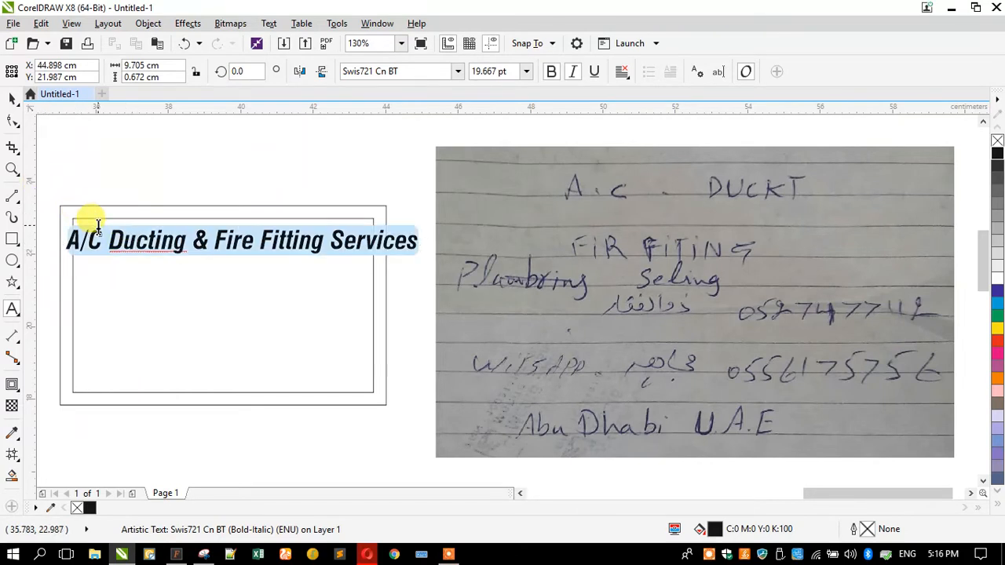
Search Google for just 'A/C Ducting', then minimize the browser back to CorelDRAW
left_click(367, 554)
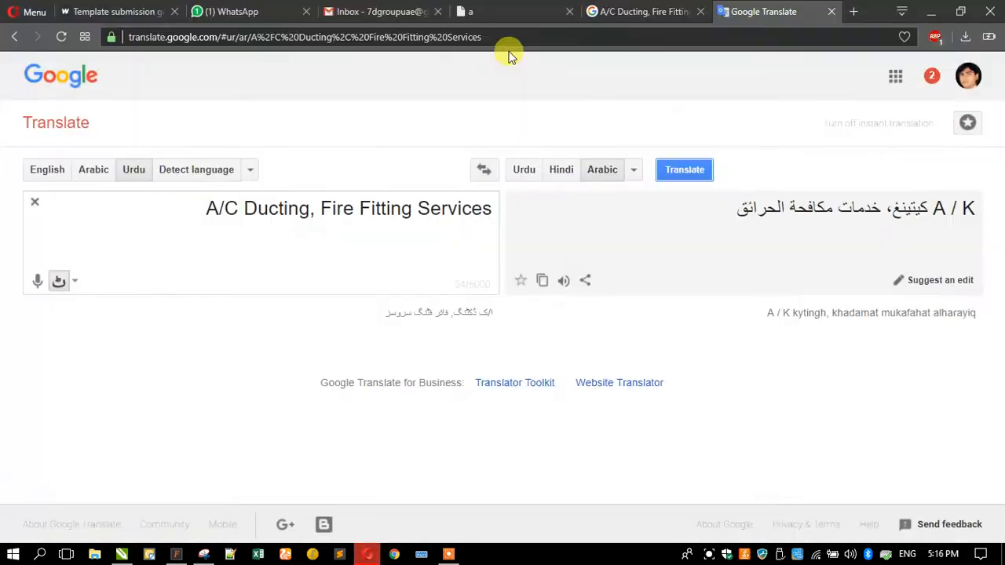
left_click(610, 8)
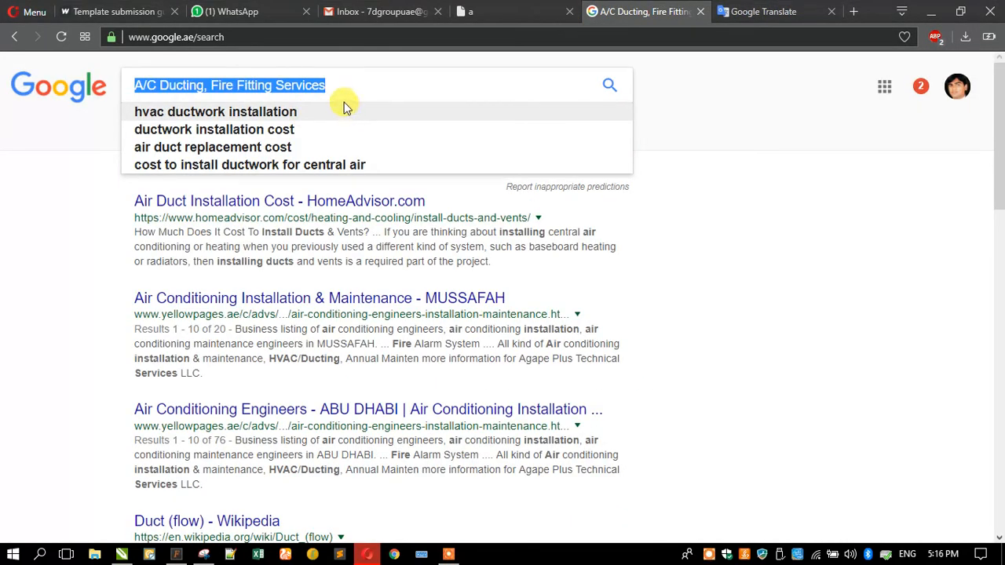
key("ctrl+v")
left_click_drag(210, 81, 505, 67)
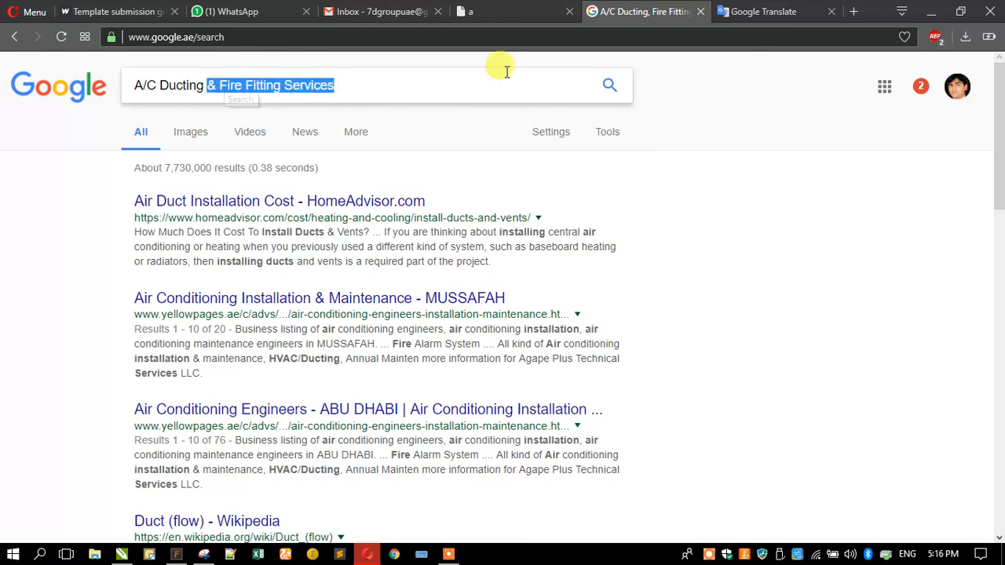
key("BackSpace")
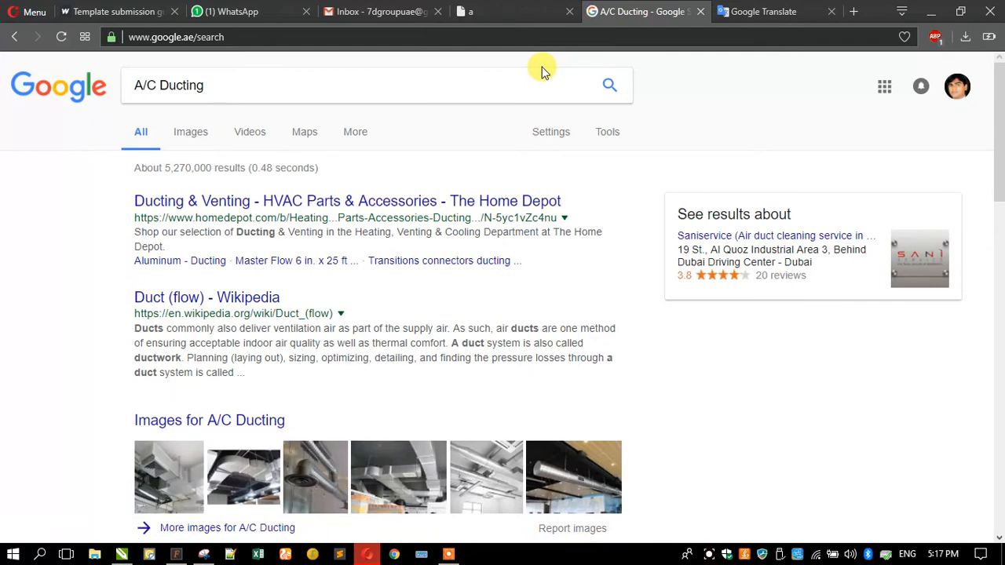
left_click(931, 11)
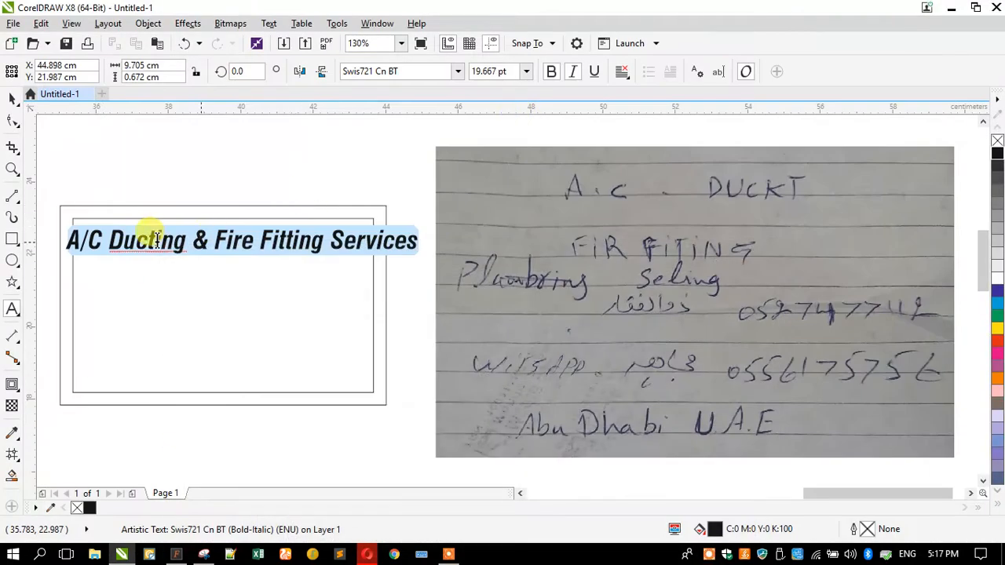
Shrink the headline to about 77 percent and move it into the card's upper left
left_click(13, 101)
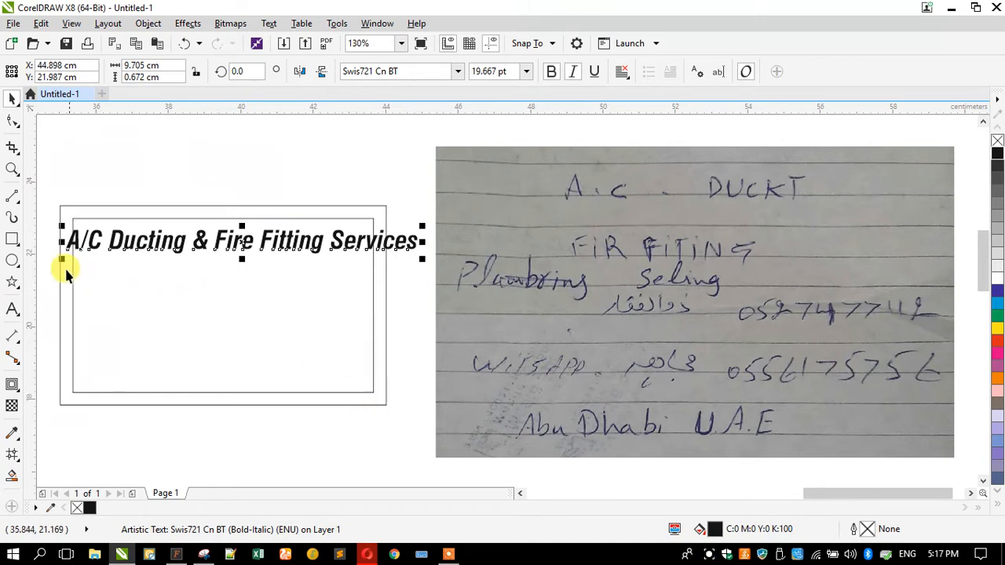
left_click_drag(61, 259, 98, 264)
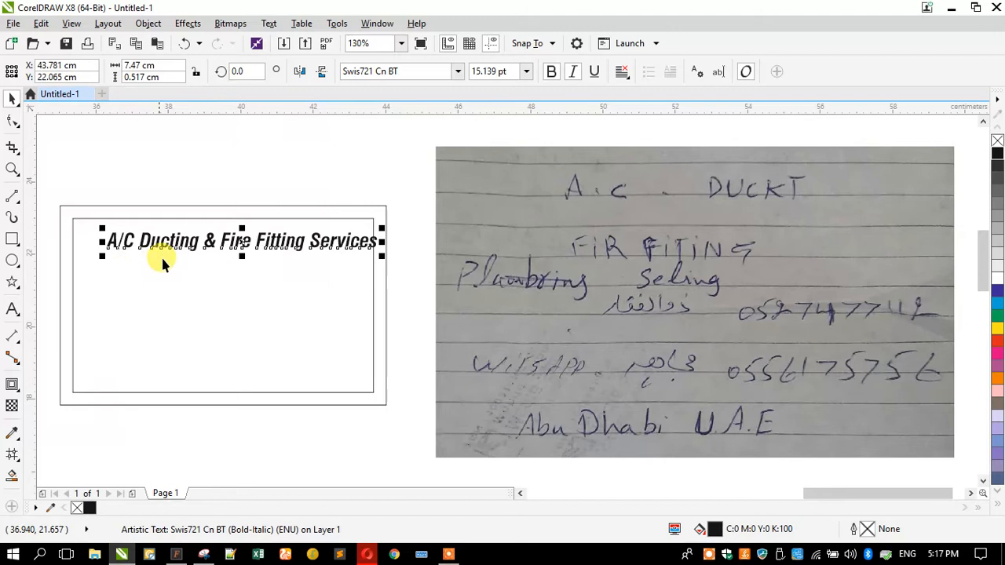
left_click_drag(176, 243, 154, 274)
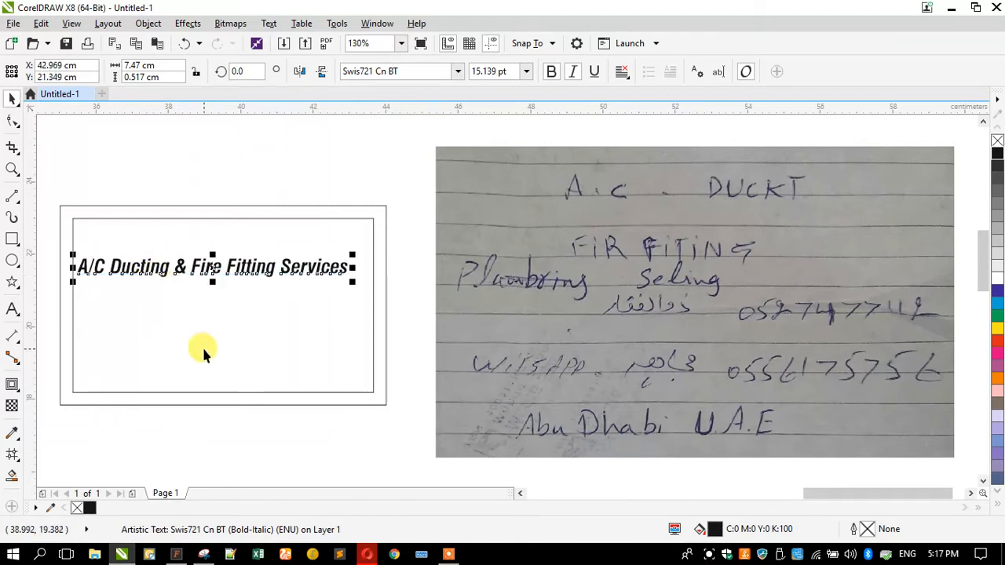
Break the headline into two lines after '&': 'A/C Ducting &' and 'Fire Fitting Services'
left_click(179, 267)
double_click(182, 268)
key("Return")
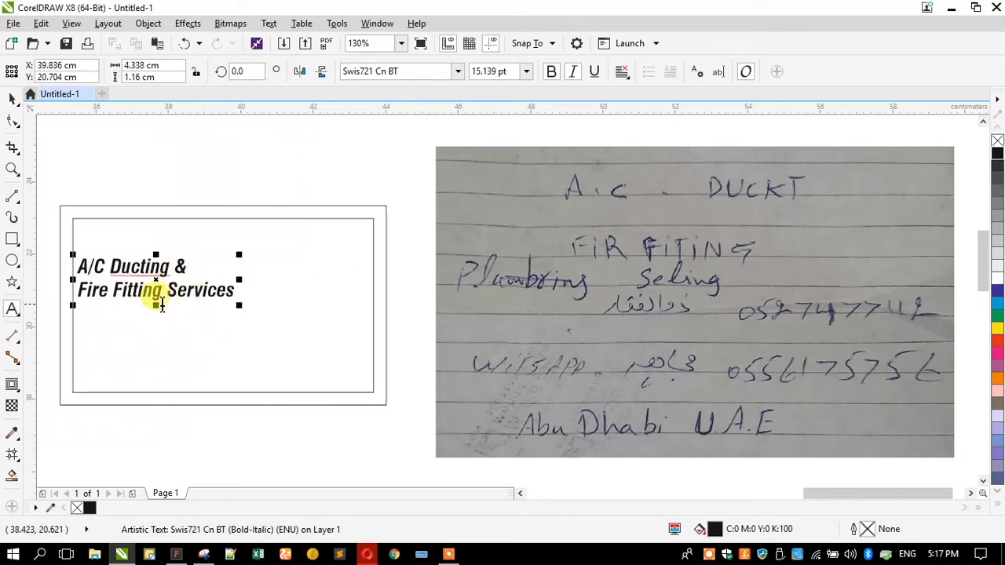
left_click(16, 99)
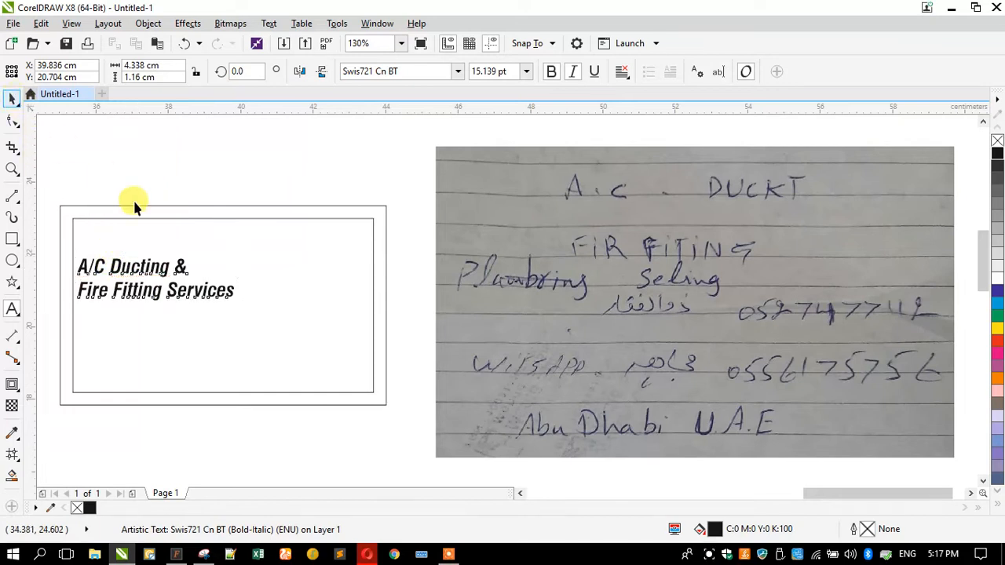
Enlarge the headline and cover it with a rectangle converted to curves, its right edge slanted
left_click_drag(240, 310, 260, 328)
mouse_move(157, 287)
left_mouse_down()
mouse_move(180, 289)
mouse_move(176, 281)
left_mouse_up()
left_click_drag(60, 229, 314, 298)
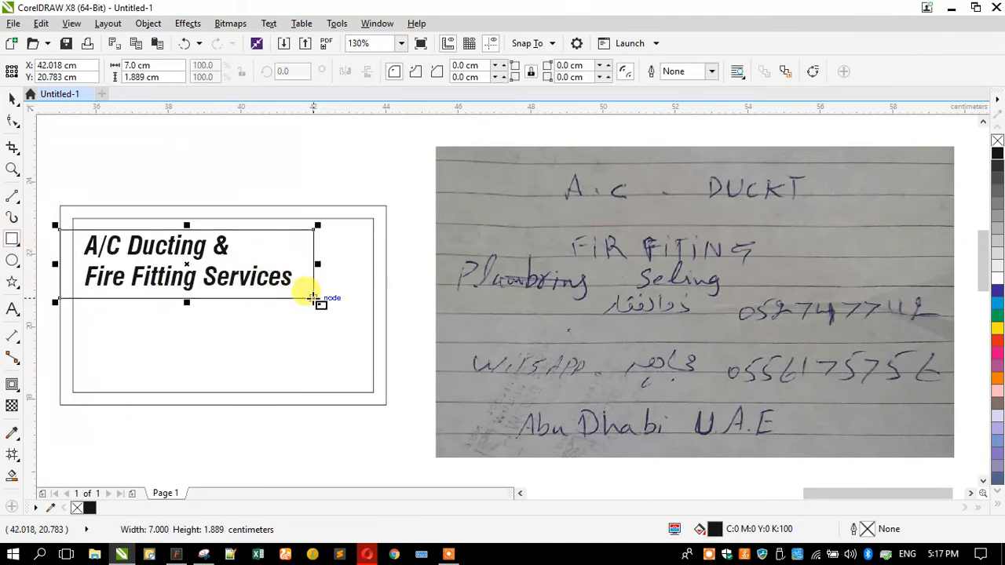
left_click(14, 125)
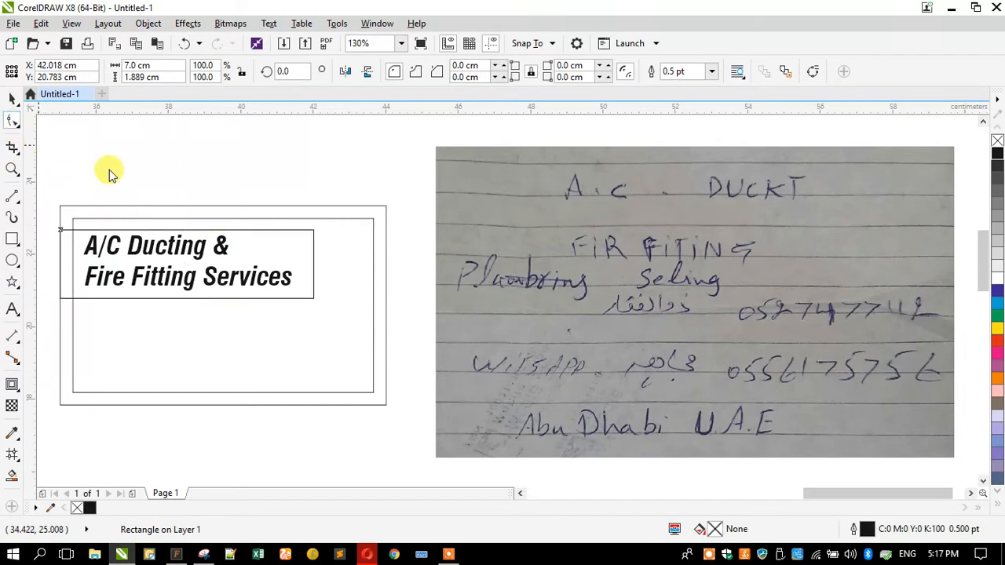
key("ctrl+q")
left_click_drag(310, 230, 285, 229)
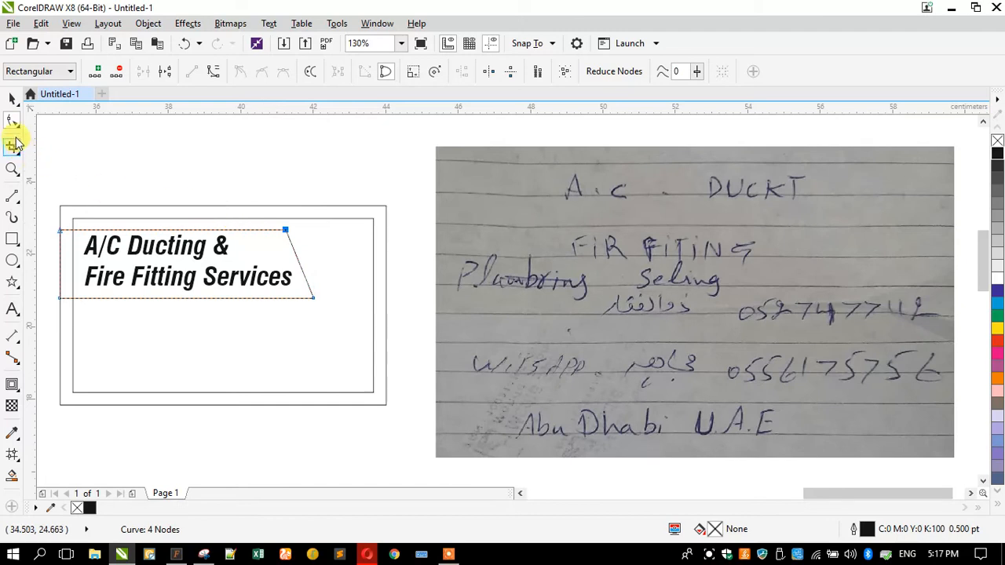
Fill the slanted banner cyan with no outline and drag off a slightly offset duplicate
left_click(12, 96)
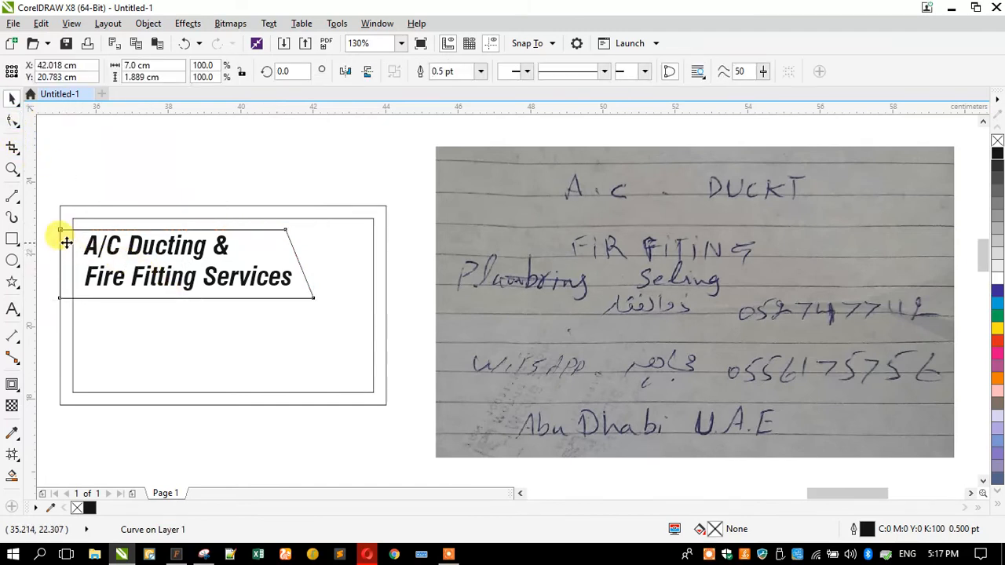
scroll(69, 243, "up", 3)
left_click_drag(70, 248, 71, 248)
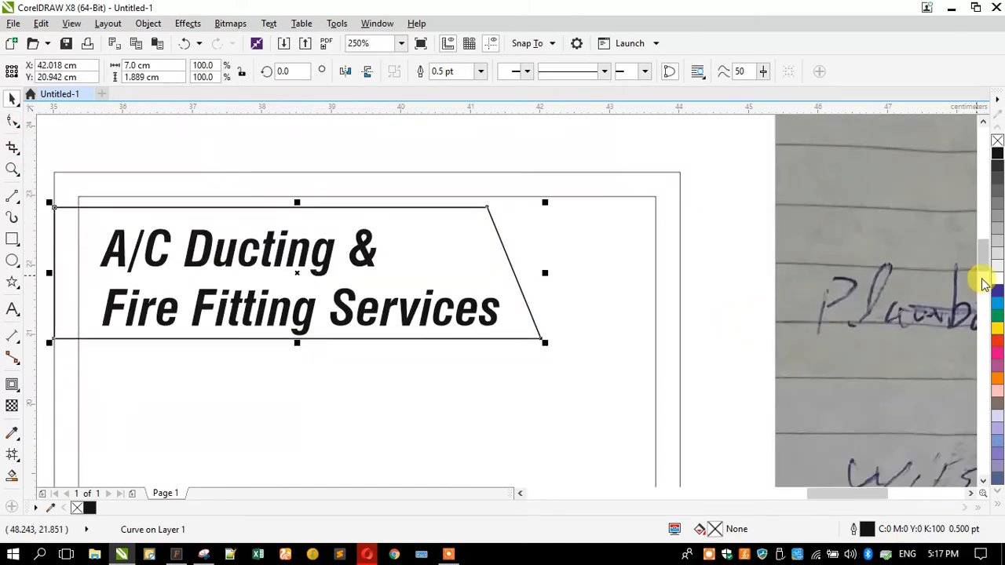
left_click(994, 304)
right_click(997, 142)
left_click_drag(328, 232, 337, 251)
Align the copy's left nodes with the banner, fill it violet, and send it behind the cyan banner
left_click(12, 122)
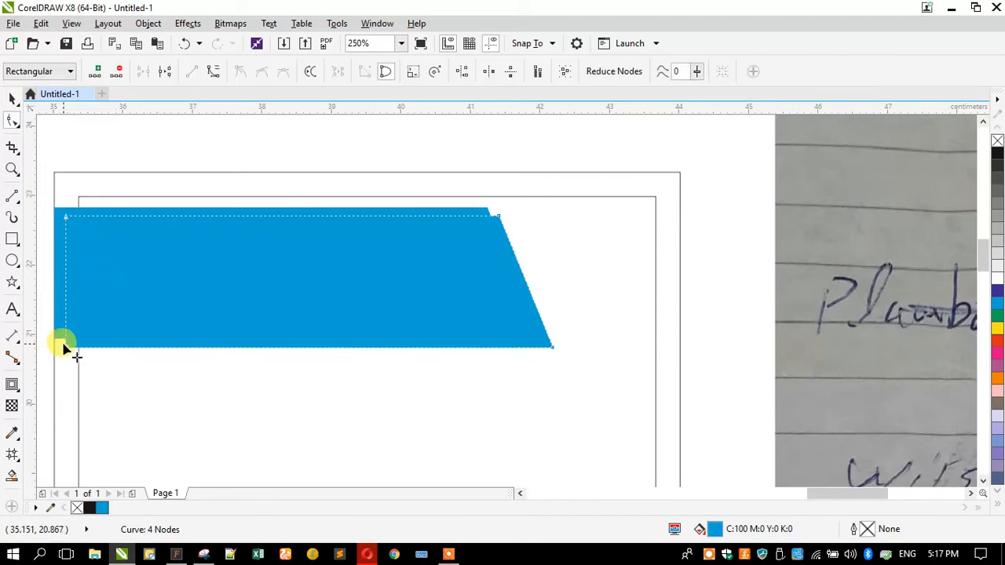
left_click_drag(61, 351, 54, 347)
left_click_drag(68, 219, 54, 214)
left_click(12, 98)
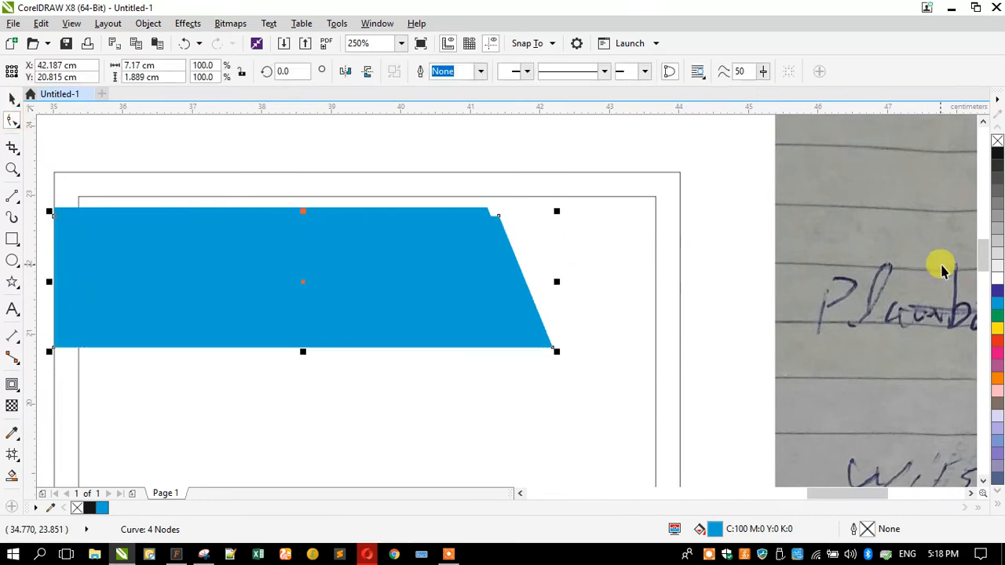
left_click(997, 290)
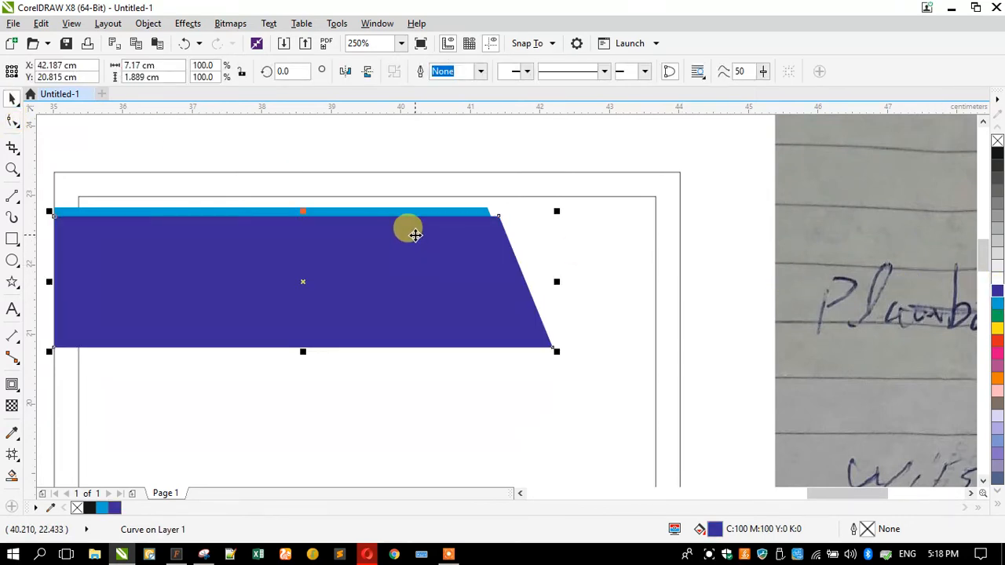
key("shift+Page_Down")
Send both banner shapes behind the headline, nudge the headline into place, and make it white
left_click(388, 240, "shift")
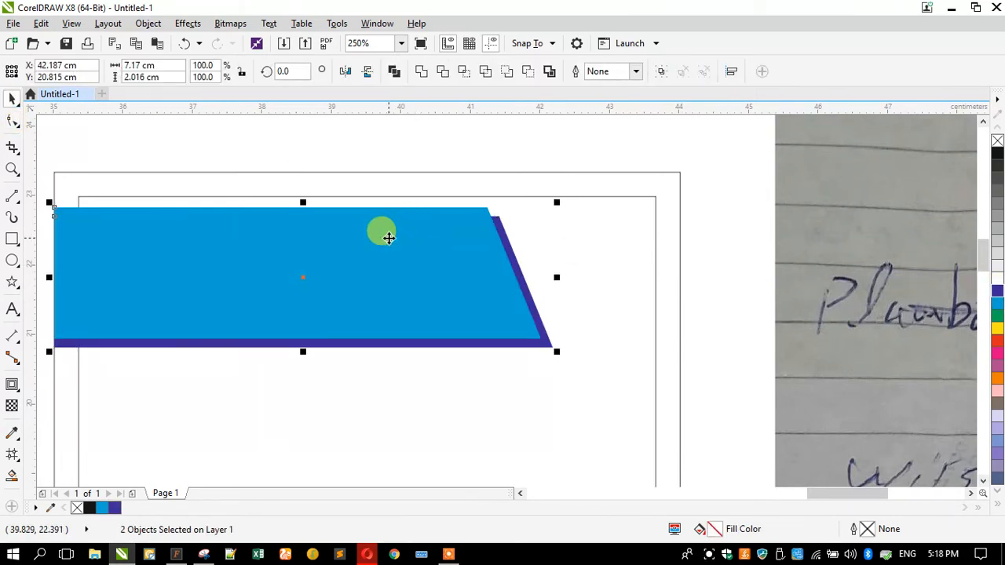
key("shift+Page_Down")
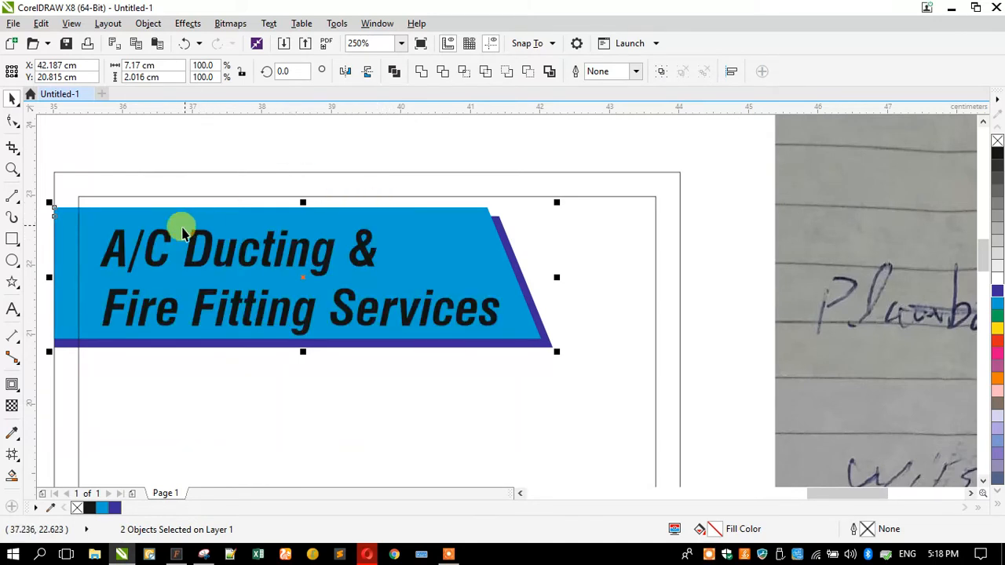
left_click_drag(166, 240, 164, 231)
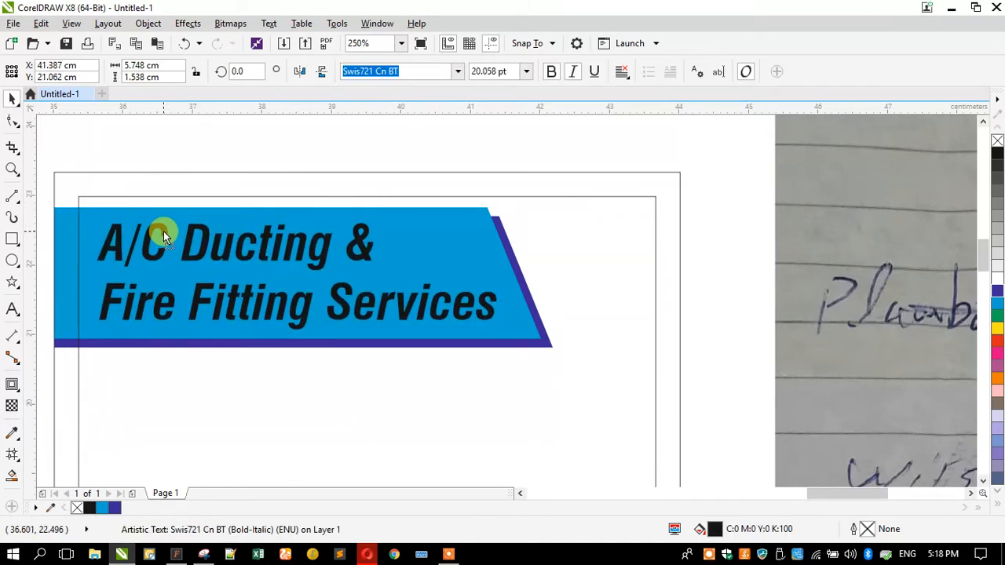
left_click(991, 278)
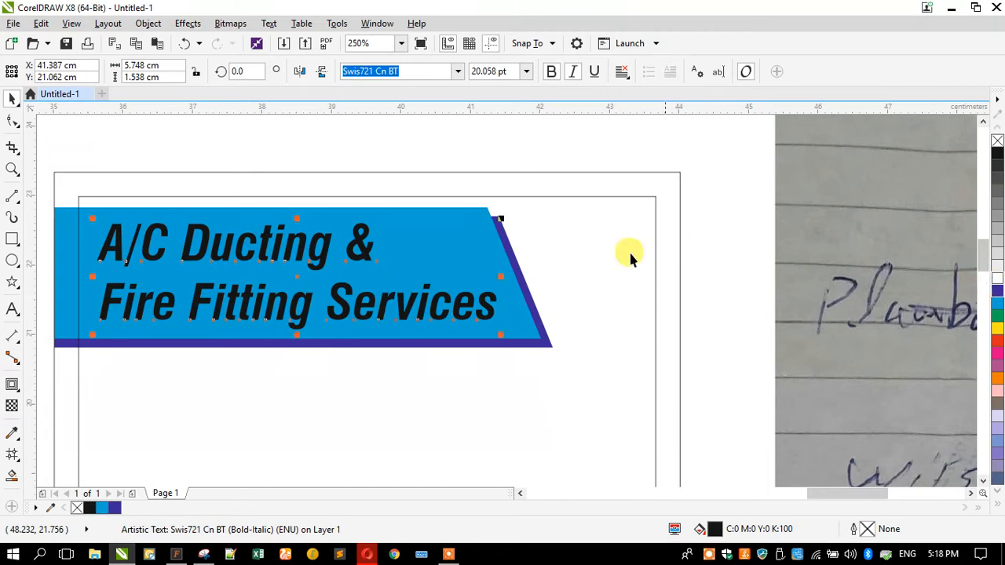
left_click(298, 140)
scroll(298, 139, "down", 2)
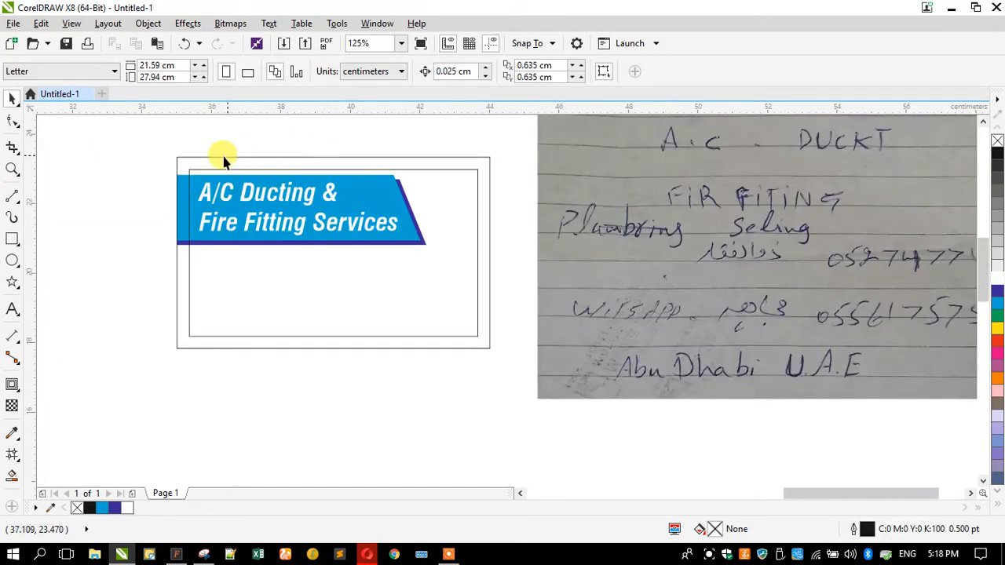
Scale the three-object headline banner down slightly
scroll(209, 242, "down", 2)
scroll(307, 224, "up", 2)
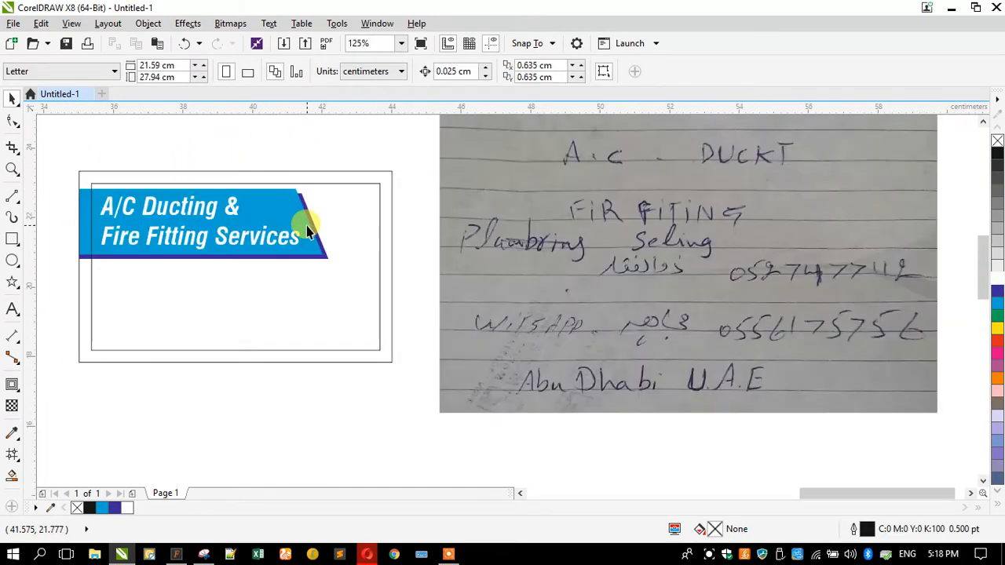
left_click_drag(72, 173, 322, 263)
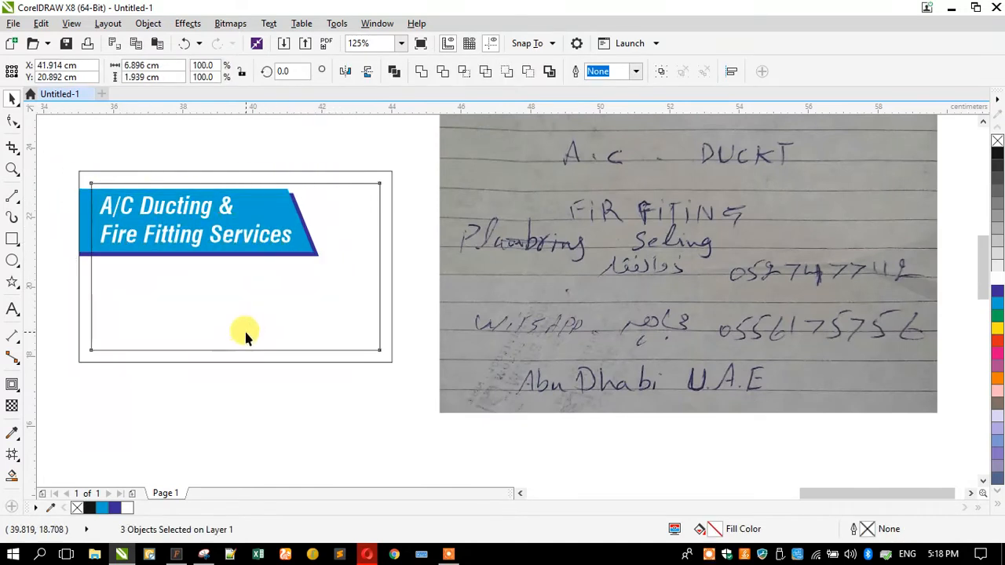
left_click(256, 362)
Squash the card rectangle into a thin top strip, outline-free, behind the banner, coloured yellow-orange
left_click(228, 363)
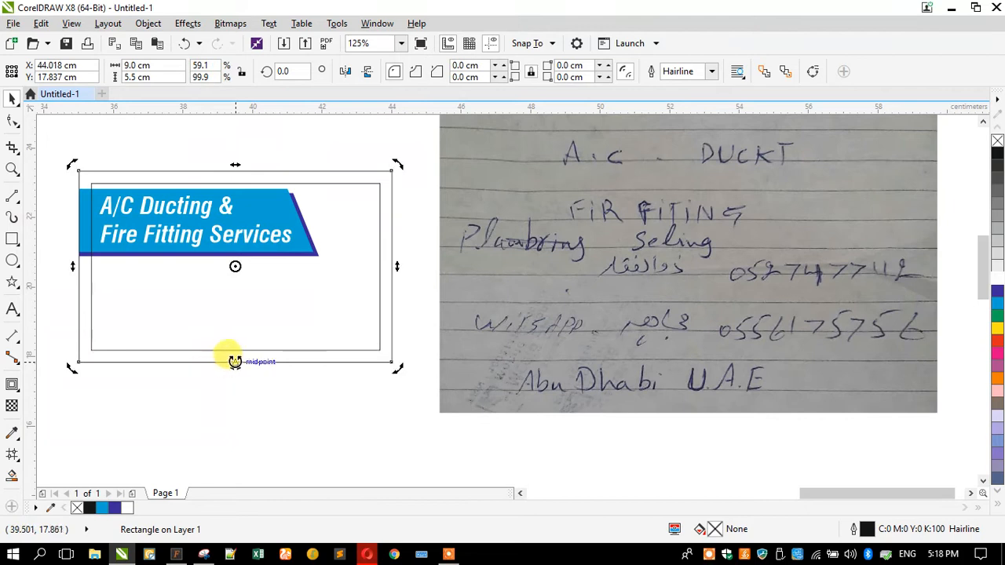
left_click_drag(235, 361, 307, 233)
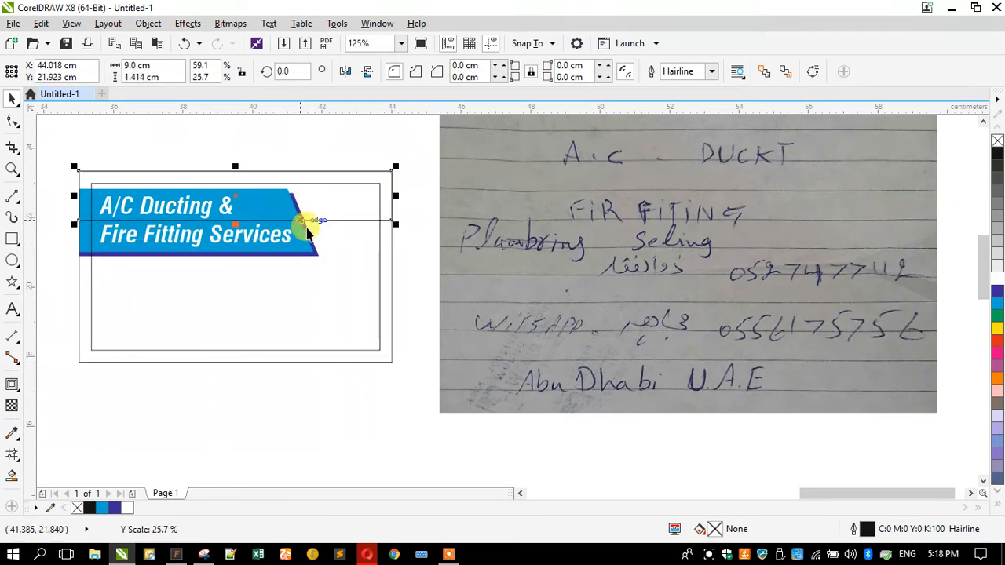
left_click(996, 379)
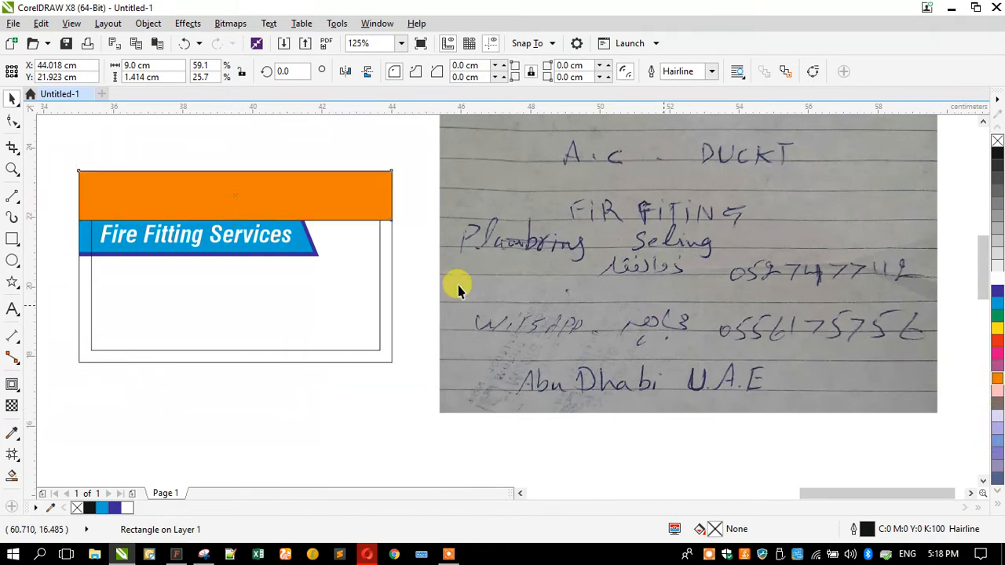
key("shift+Page_Down")
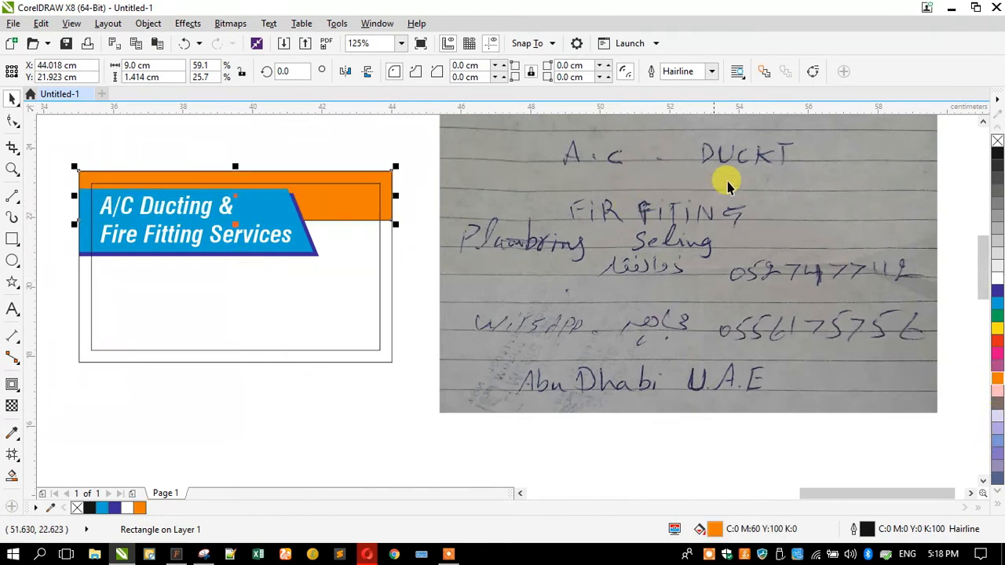
right_click(997, 141)
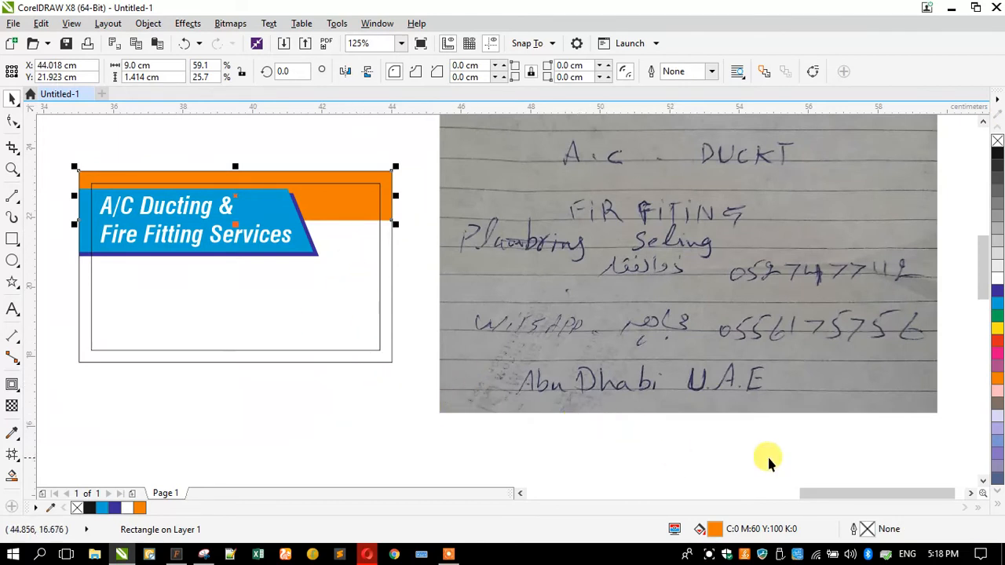
left_click(999, 507)
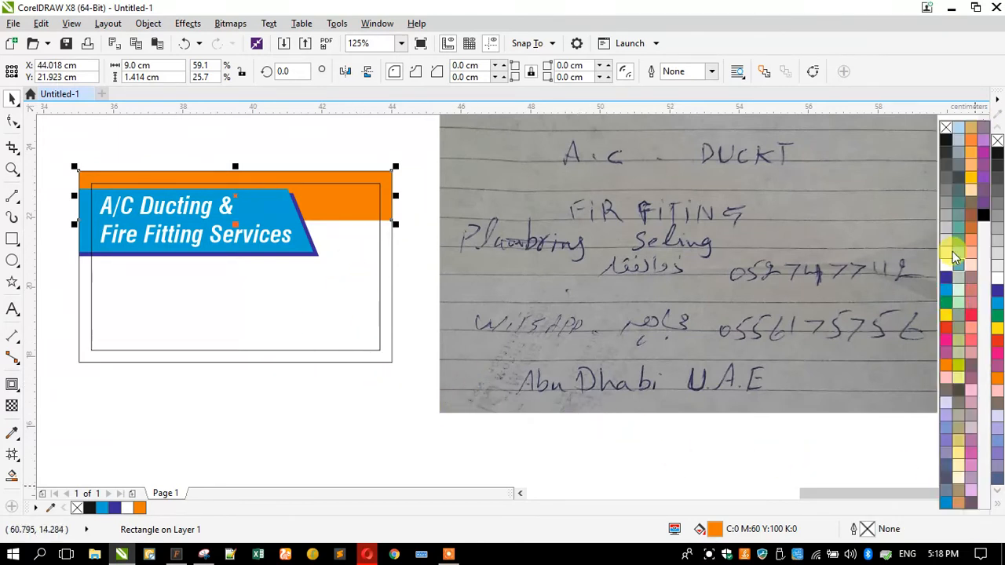
left_click(970, 184)
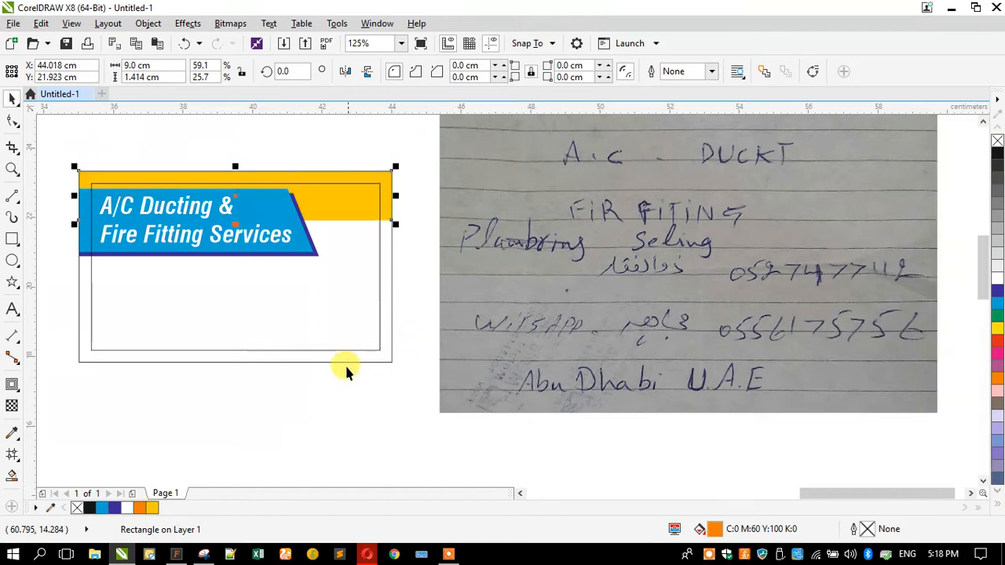
Type the line 'Abu Dhabi - United Arab Emirates' below the card
left_click(321, 382)
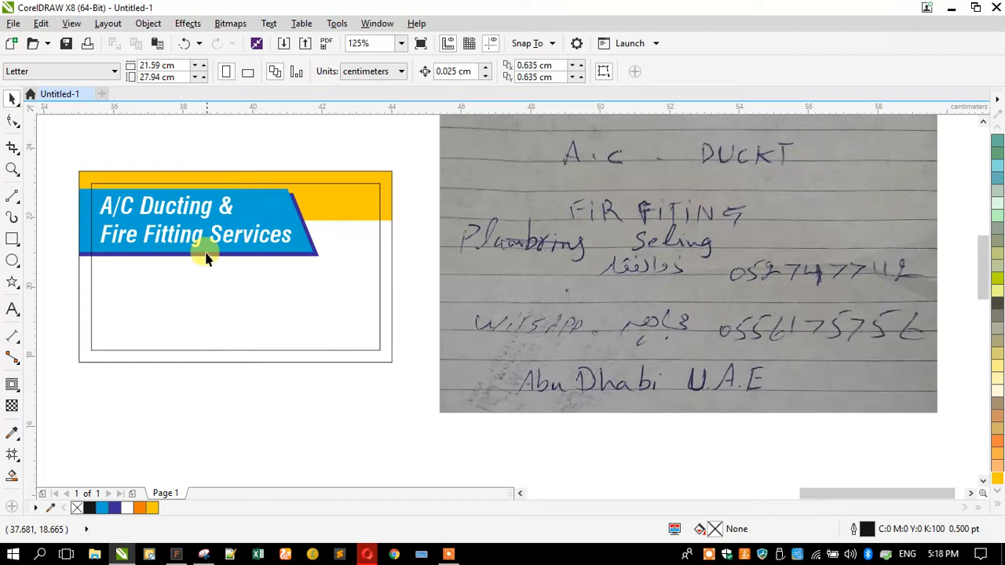
left_click(12, 310)
left_click(208, 396)
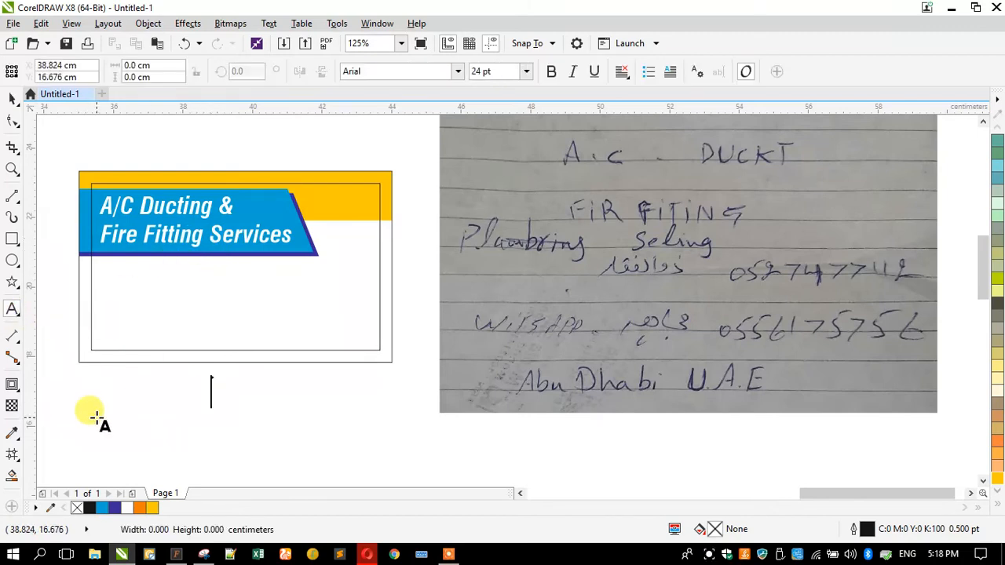
type("Abu Dhabi - United Arab Em")
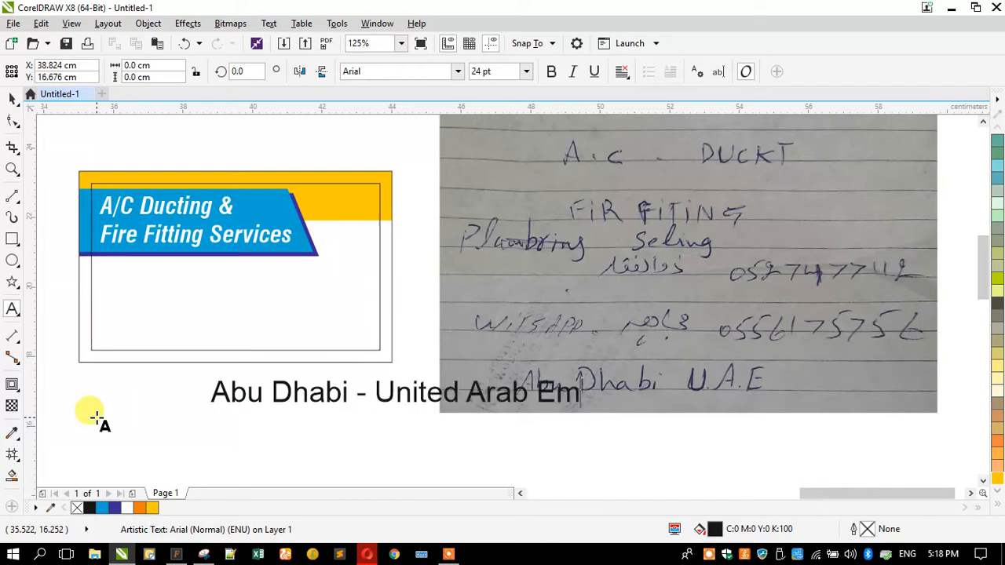
type("rat")
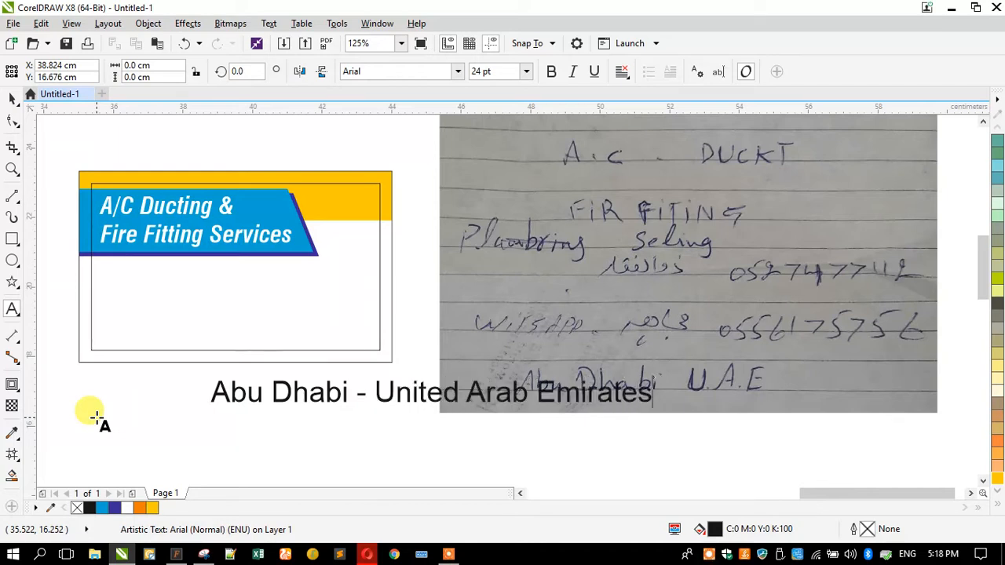
type("es")
key("Escape")
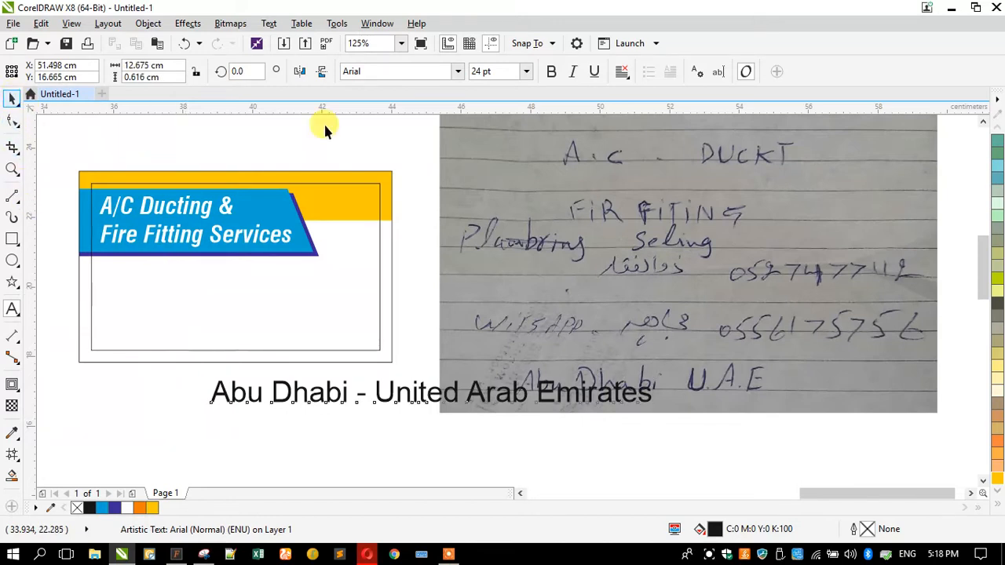
Make the address bold, shrink it, and place it at the card's bottom-right corner
left_click(551, 71)
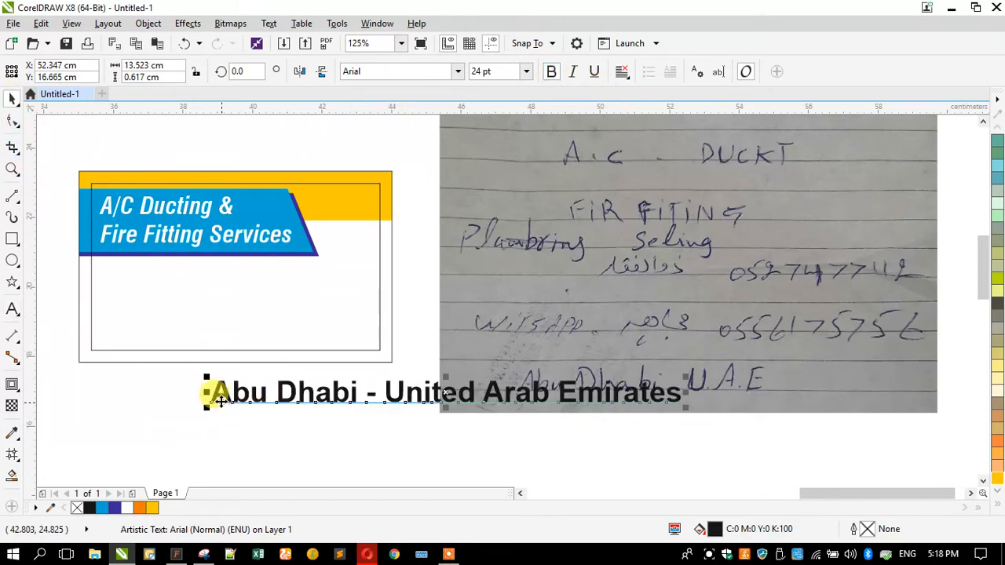
left_click_drag(206, 406, 348, 427)
left_click_drag(385, 390, 227, 351)
key("Escape")
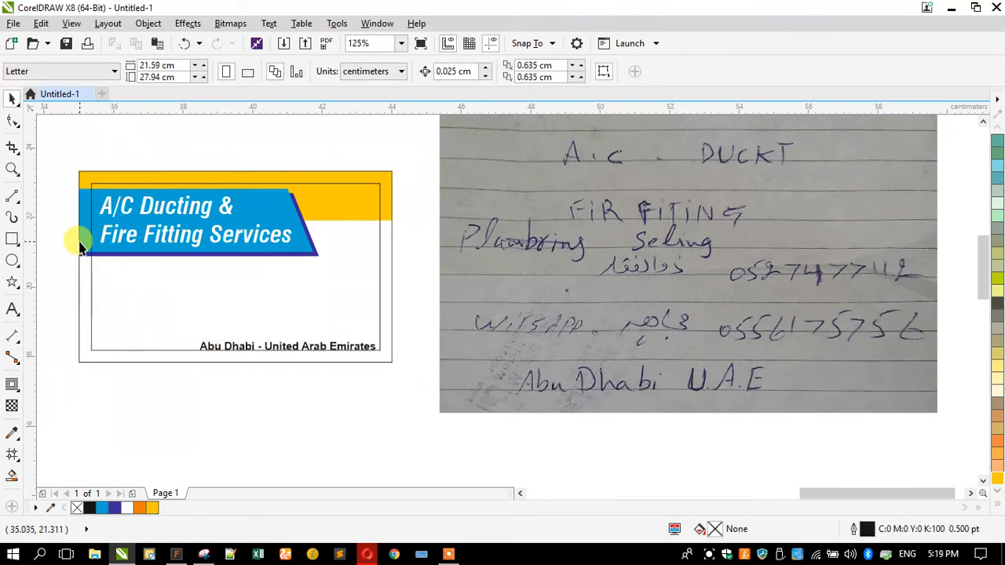
left_click(78, 247)
Copy the blue banner smaller, mirror and flip it, and place it on the card's bottom edge
left_click(78, 251)
left_click(84, 252)
left_click_drag(84, 252, 319, 398)
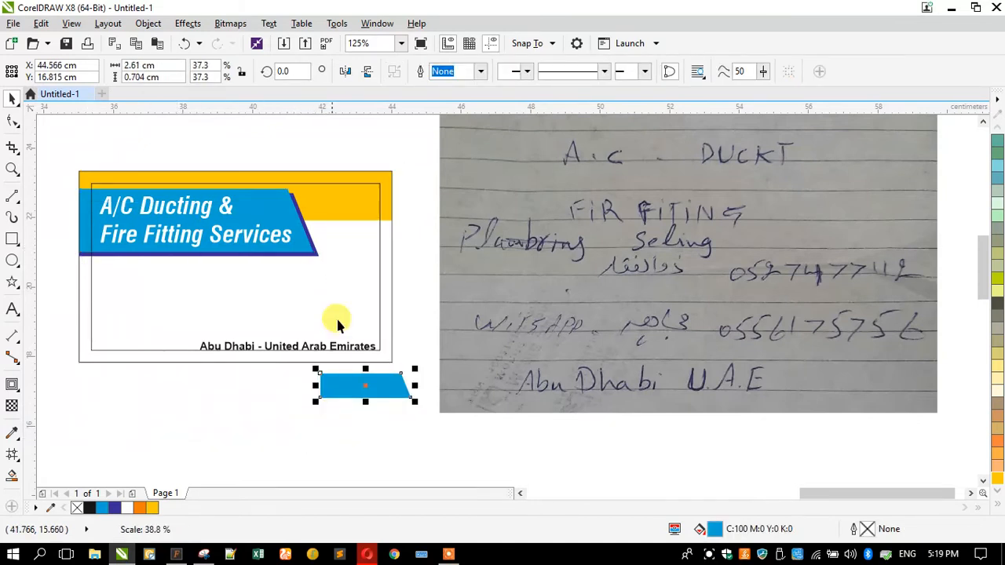
left_click(345, 72)
left_click_drag(444, 392, 338, 361)
left_click(128, 357, "shift")
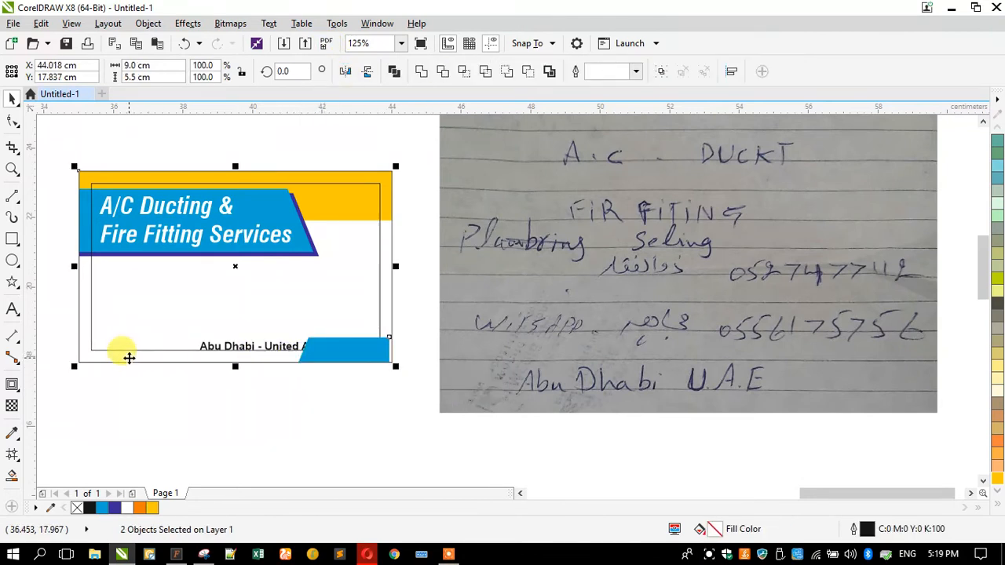
left_click(252, 418)
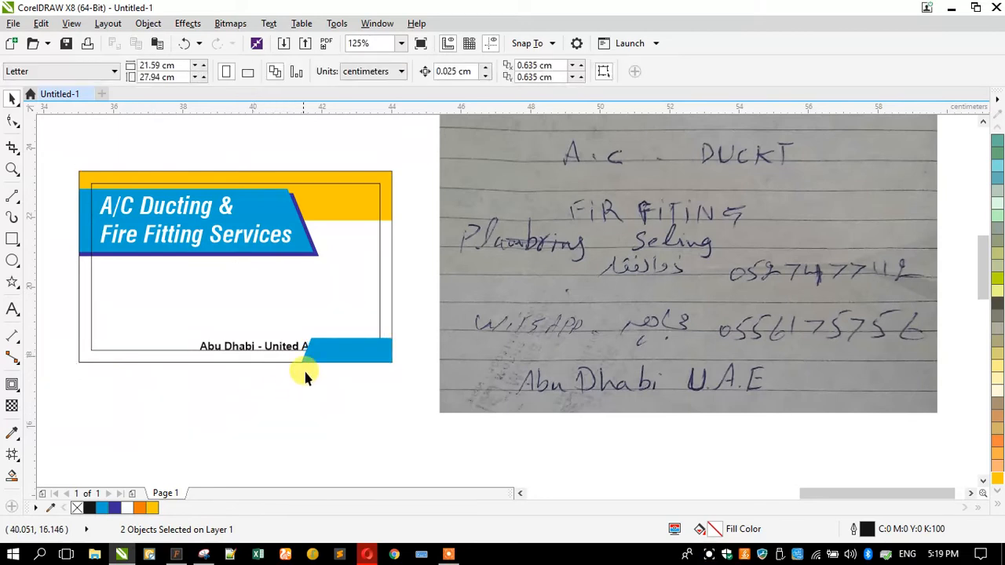
left_click(310, 358)
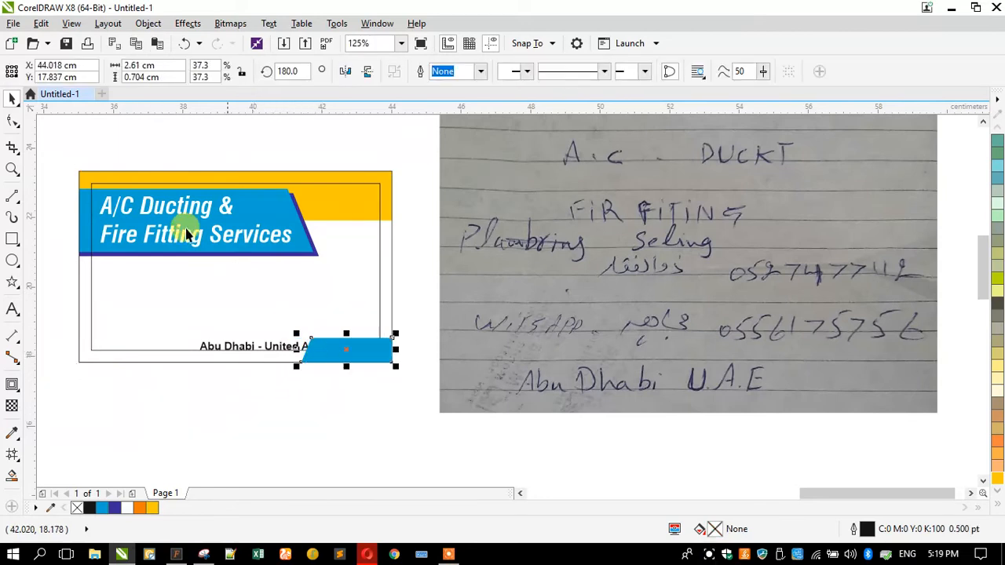
left_click(368, 72)
left_click_drag(357, 386, 368, 359)
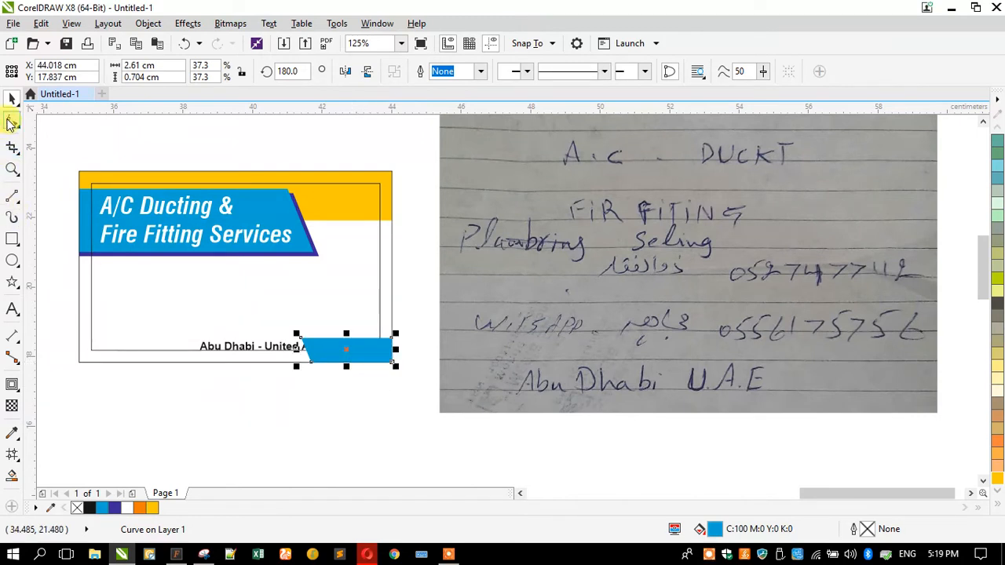
Stretch the copy about 3.5 cm leftward, resize it, and send it behind the address text
left_click(12, 120)
left_click_drag(253, 287, 336, 397)
left_click_drag(300, 336, 177, 325)
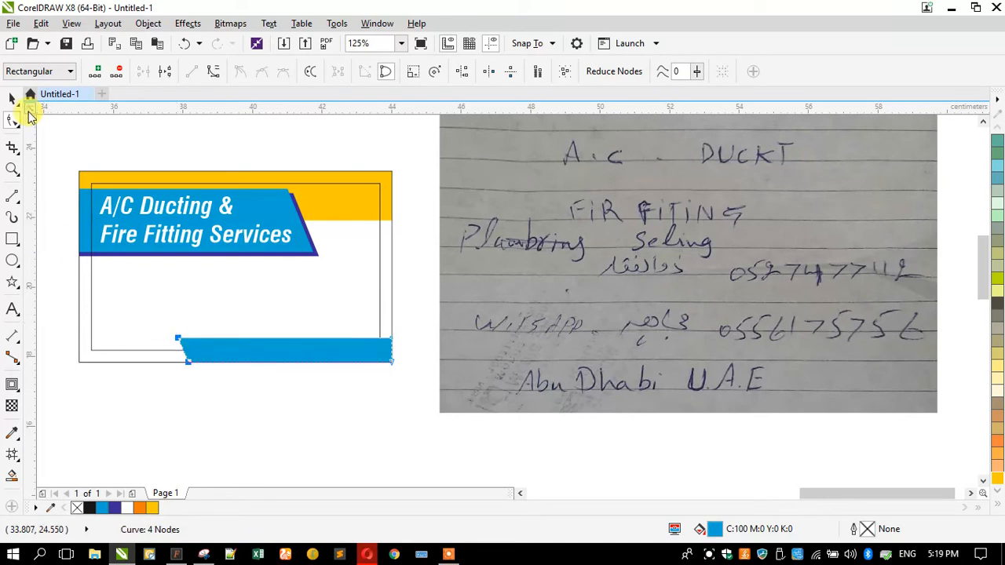
left_click(12, 98)
scroll(202, 356, "up", 2)
left_click_drag(212, 328, 194, 355)
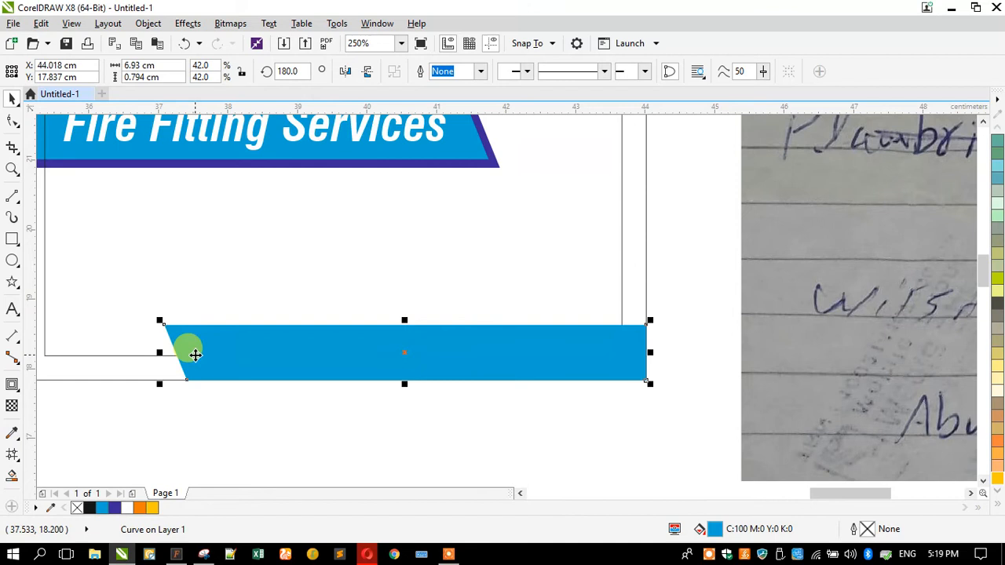
key("shift+Page_Down")
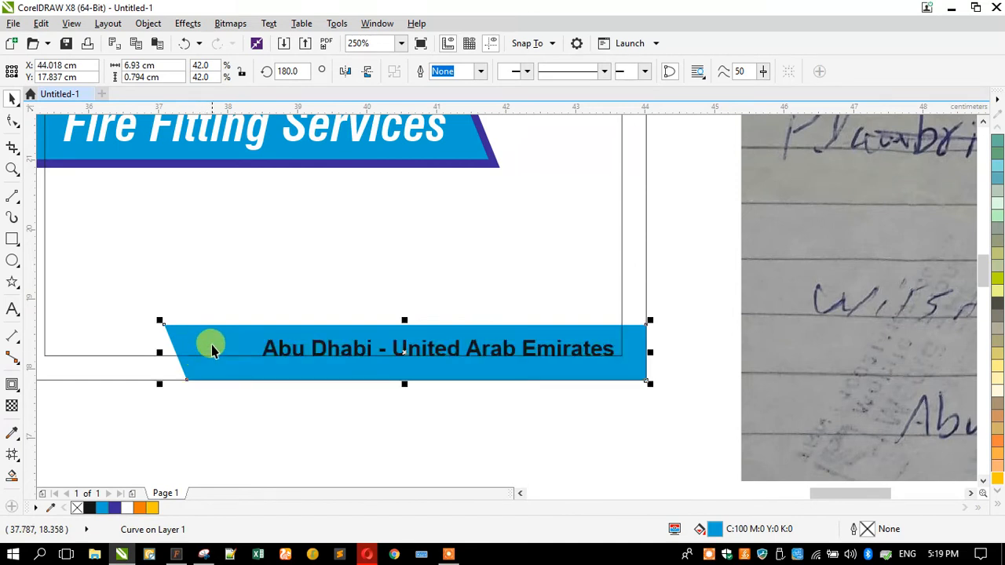
left_click_drag(159, 385, 237, 411)
Fill the address banner dark blue and colour the address text yellow
left_click(13, 120)
left_click_drag(207, 309, 247, 374)
left_click(11, 101)
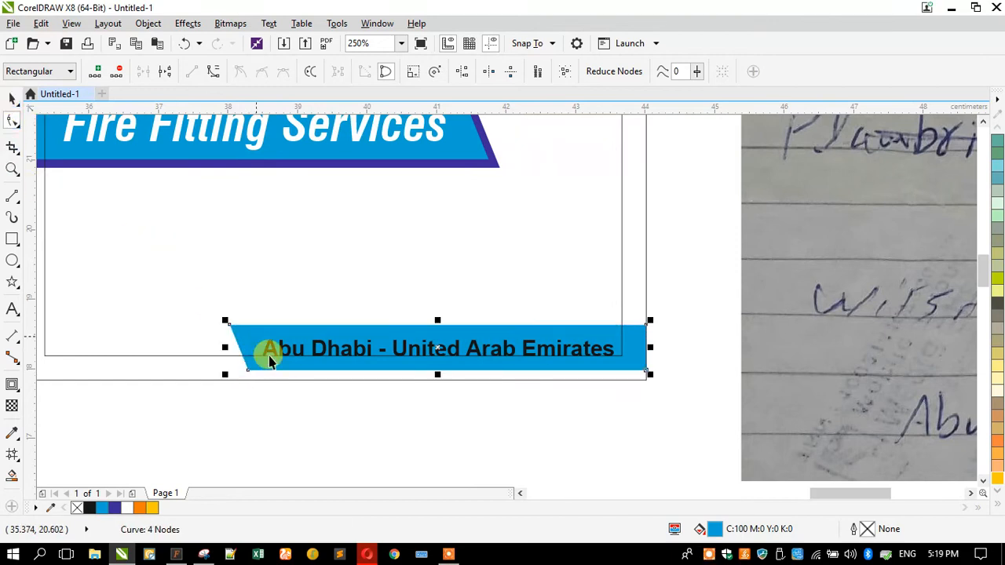
scroll(997, 303, "up", 3)
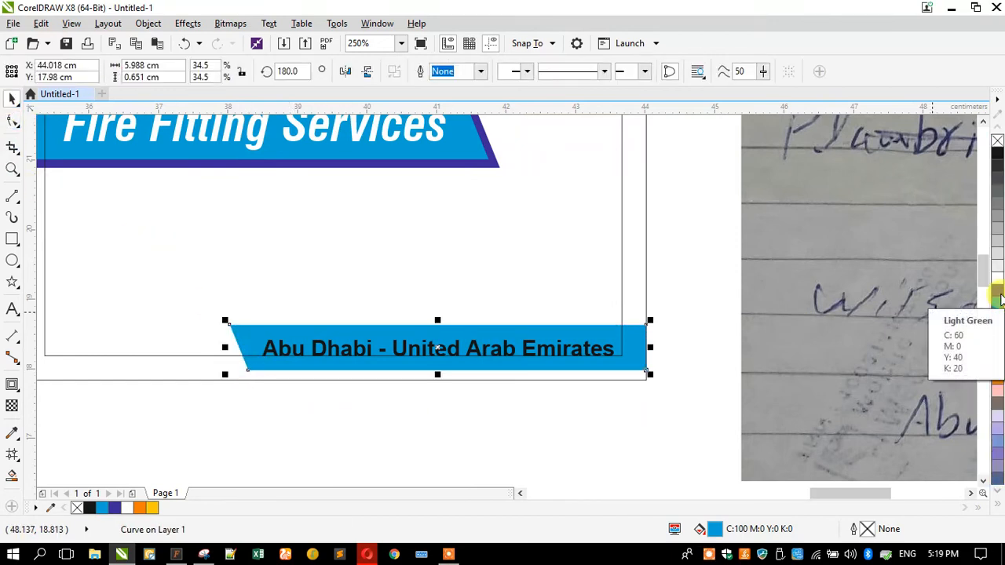
left_click_drag(997, 292, 518, 363)
left_click(572, 345)
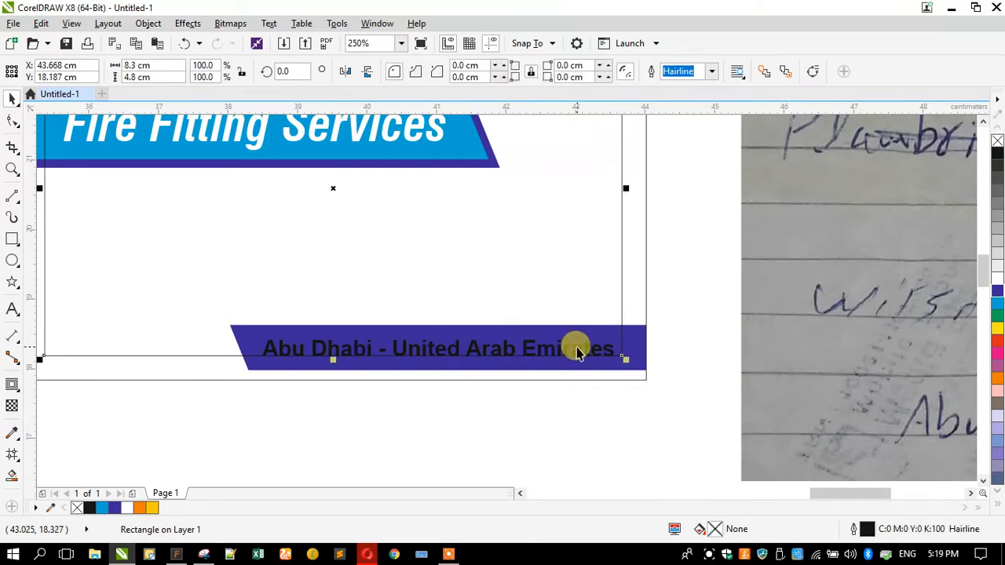
left_click(572, 345)
left_click(997, 330)
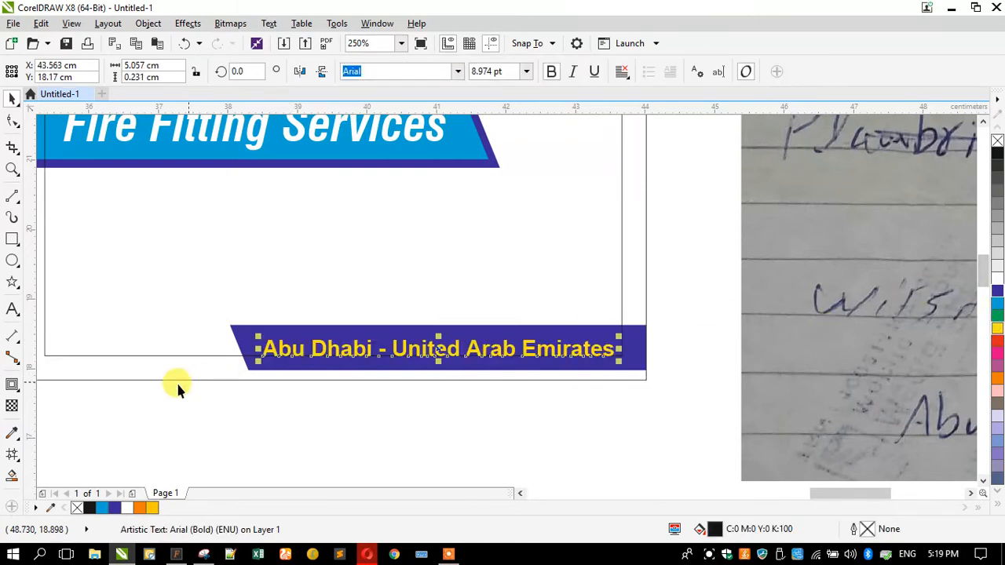
Squash the card's outer rectangle into a thin 9 × 0.35 cm bottom strip
left_click(189, 381)
scroll(284, 424, "down", 2)
left_click(302, 205)
left_click_drag(309, 207, 197, 393)
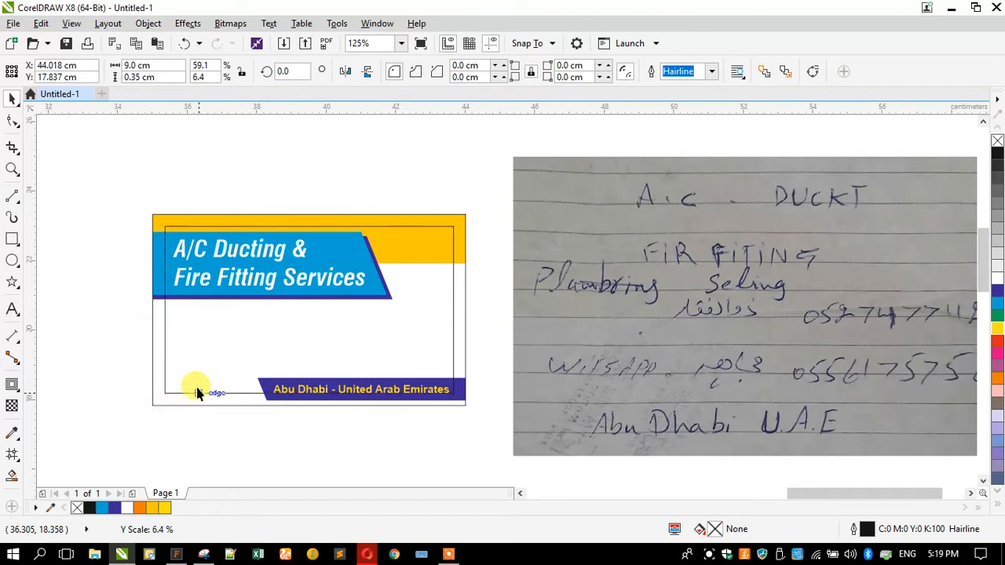
Fill the bottom strip green without outline and bring the bottom elements in front of the frame
left_click(997, 316)
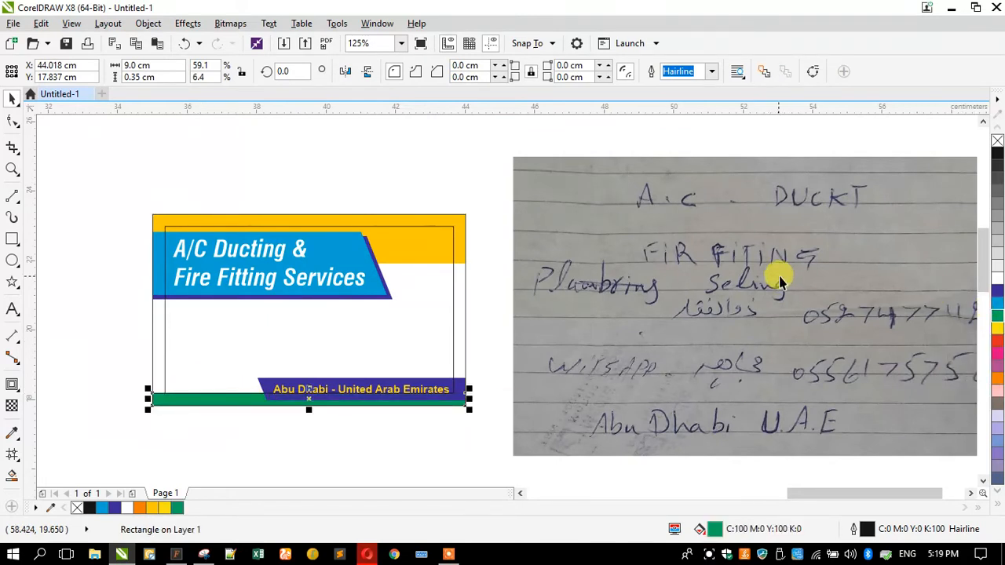
right_click(997, 139)
left_click(135, 211)
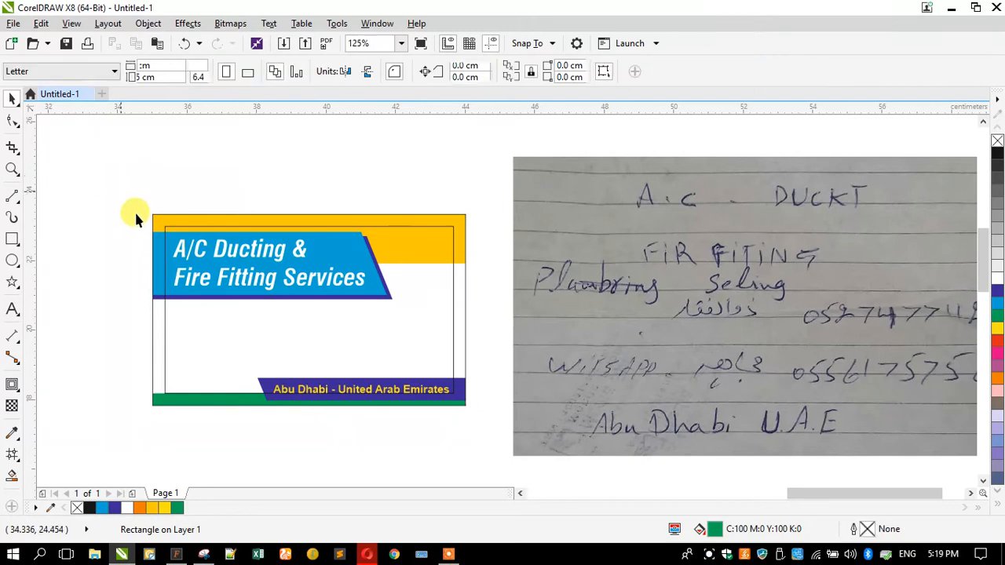
left_click_drag(91, 341, 472, 432)
key("shift+Page_Up")
Zoom in on the card and nudge the three headline objects up slightly
left_click(152, 330)
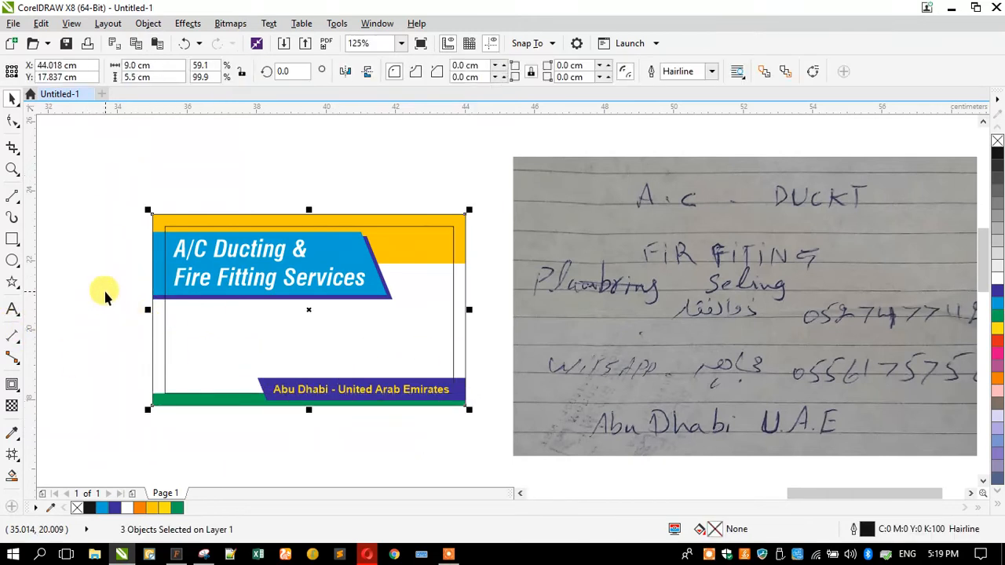
left_click(104, 293)
left_click(12, 170)
key("F3")
mouse_move(305, 220)
left_mouse_down()
mouse_move(774, 431)
mouse_move(779, 416)
left_mouse_up()
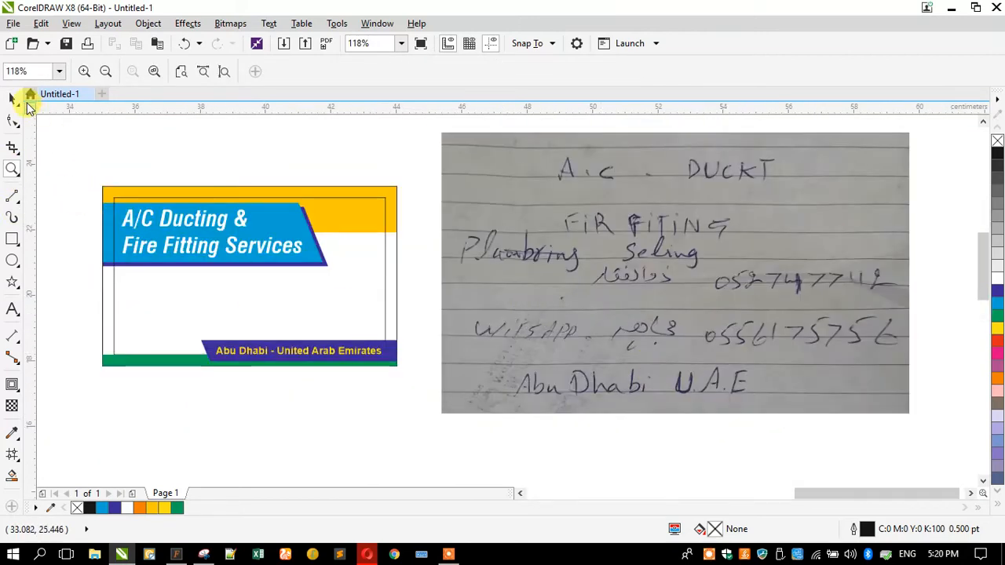
left_click(12, 99)
left_click_drag(82, 179, 356, 284)
key("Up")
key("Up")
key("Up")
key("Up")
key("Up")
key("Up")
key("Up")
key("Up")
key("Up")
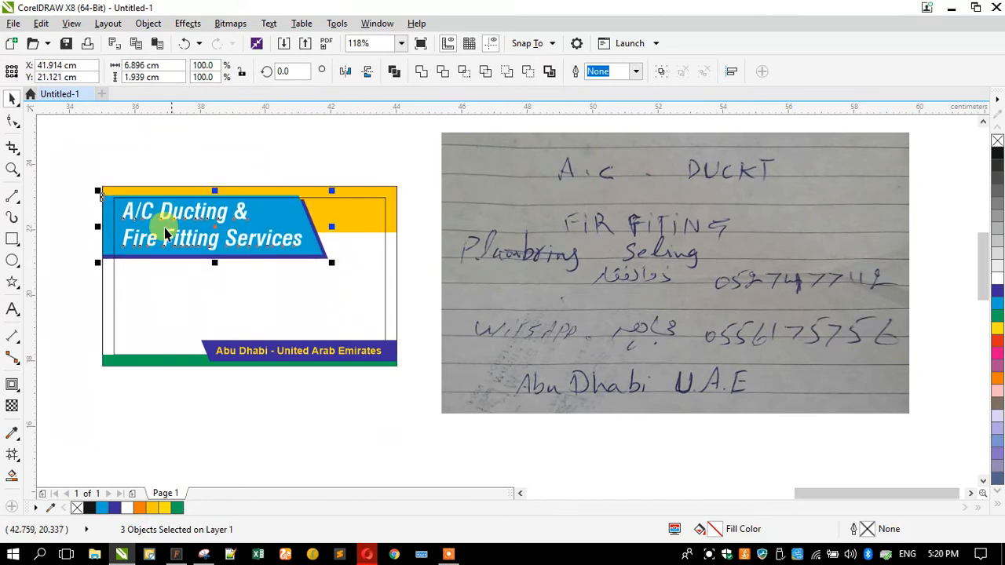
Fill the address banner shape black
left_click(109, 259)
left_click(110, 263)
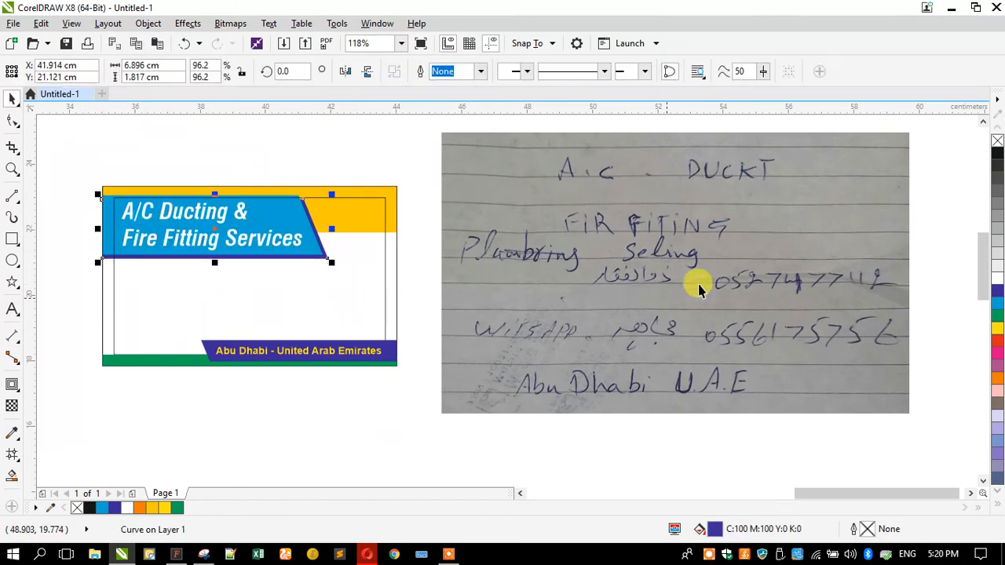
left_click(74, 258)
left_click(197, 348)
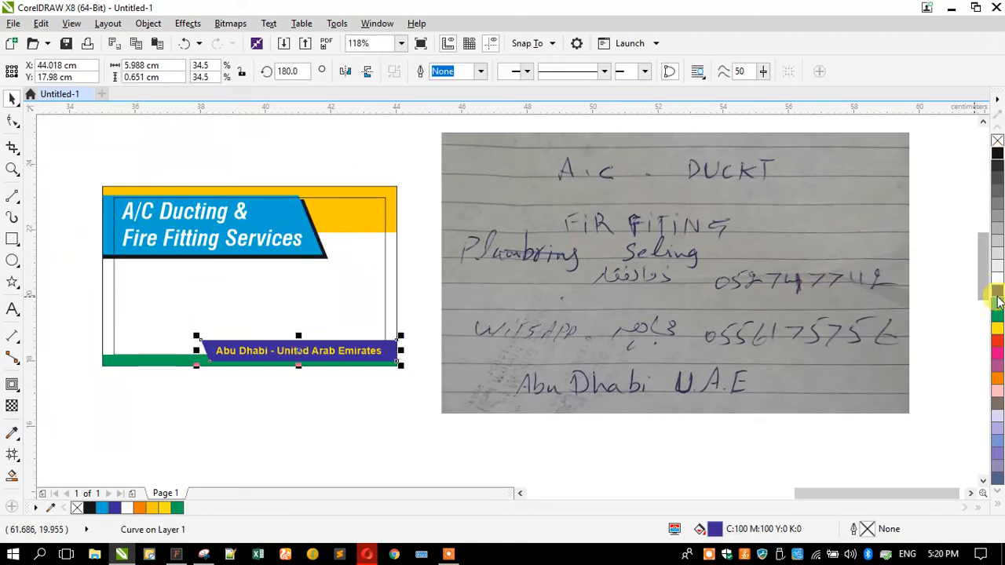
left_click(997, 154)
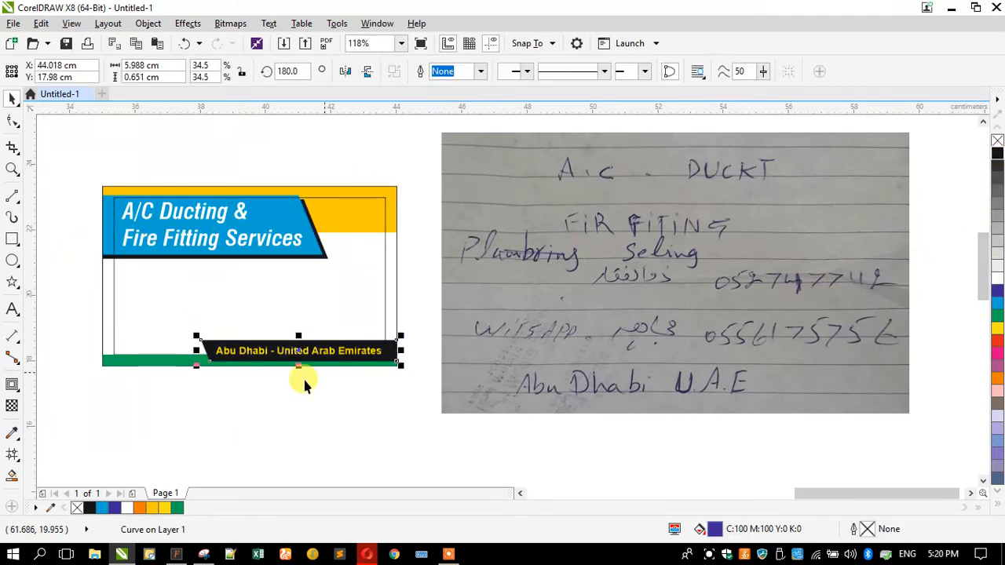
Remove the outline from the inner white frame rectangle
left_click(228, 388)
left_click(203, 312)
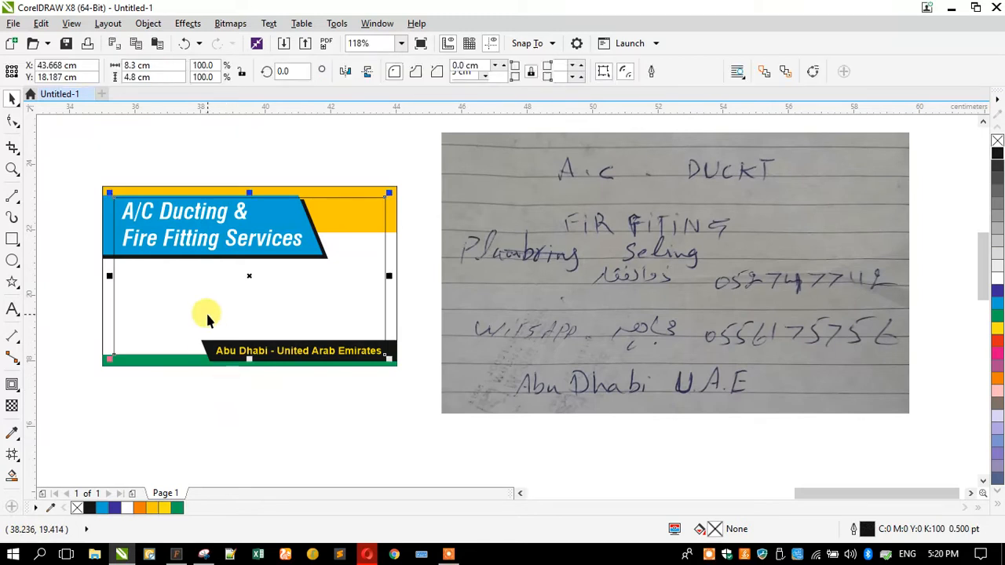
right_click(999, 145)
left_click(85, 299)
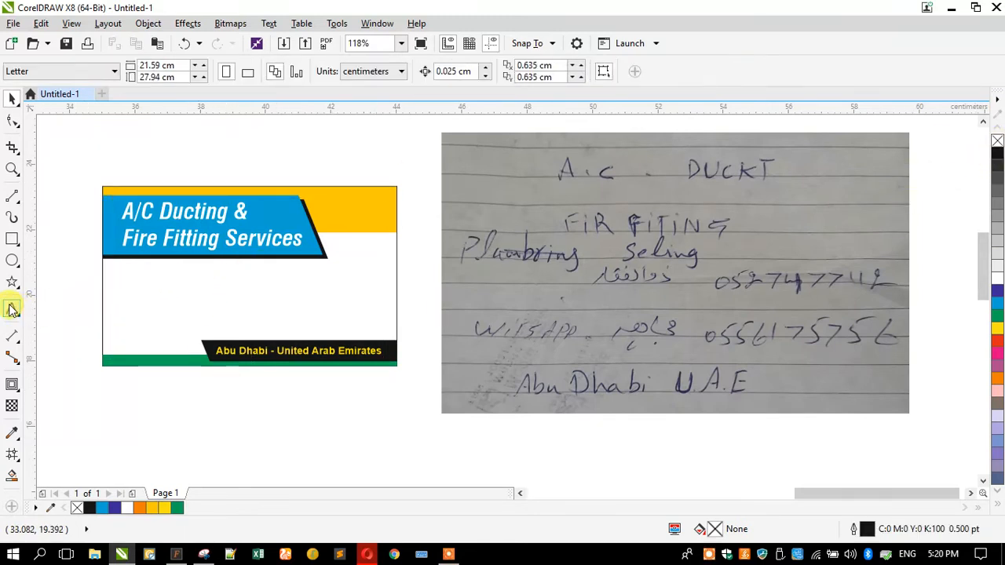
Type both mobile numbers on two lines, bold them, and scale them into the card's middle at about 22 pt
left_click(11, 309)
left_click(343, 399)
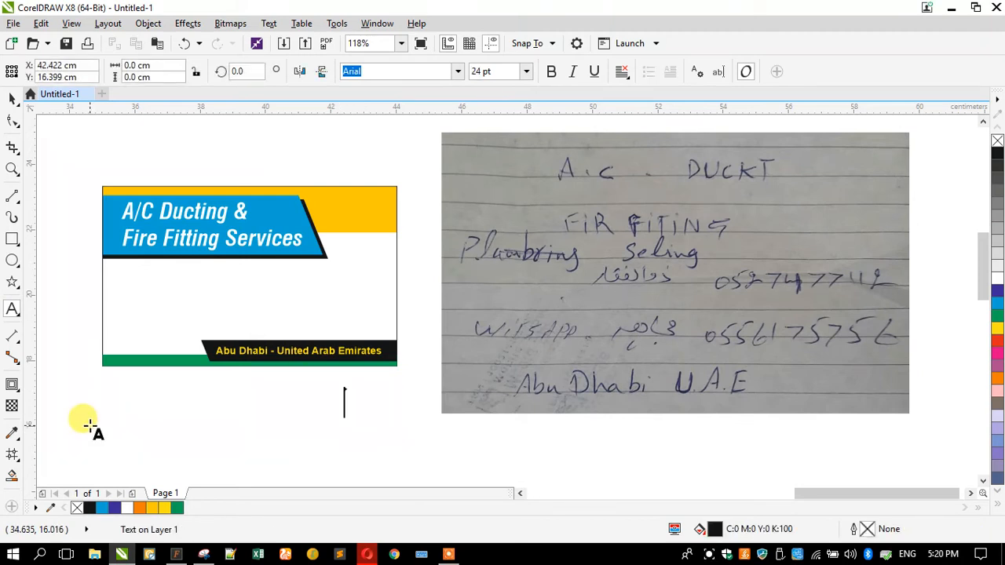
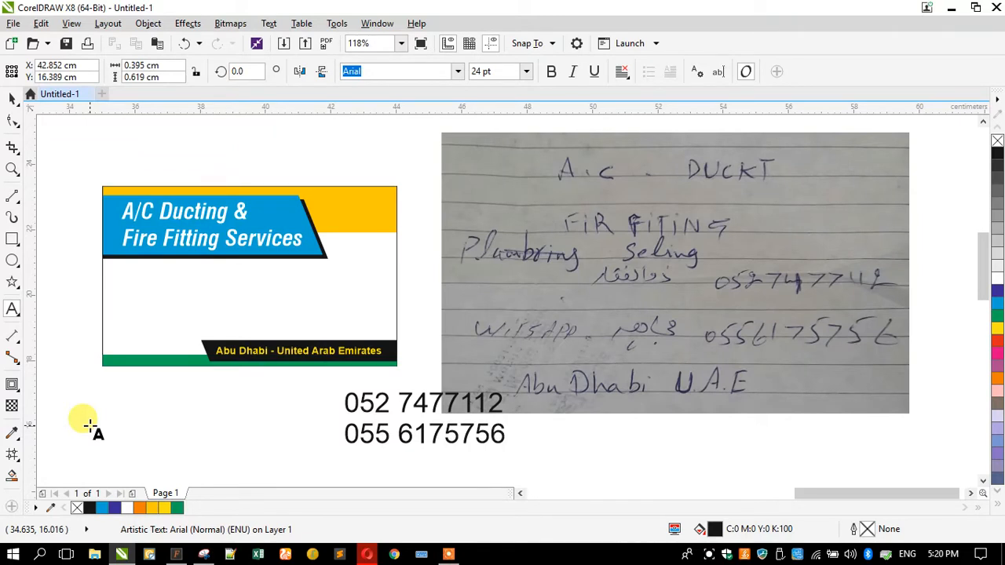
left_click(12, 98)
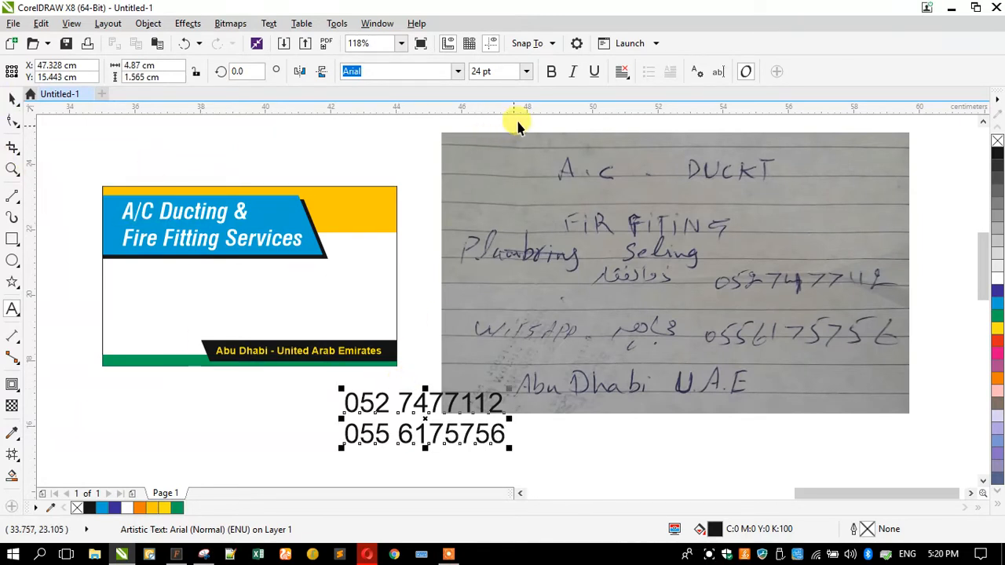
left_click(551, 72)
left_click_drag(337, 449, 162, 314)
left_click_drag(135, 276, 118, 272)
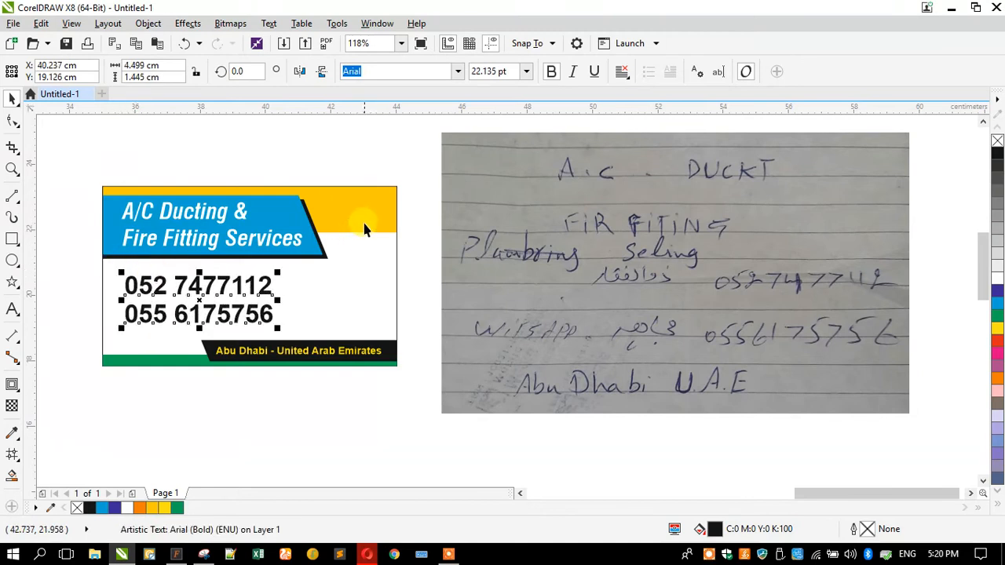
left_click(333, 235)
Extend the yellow top band down and fade it out with a linear transparency
left_click(395, 233)
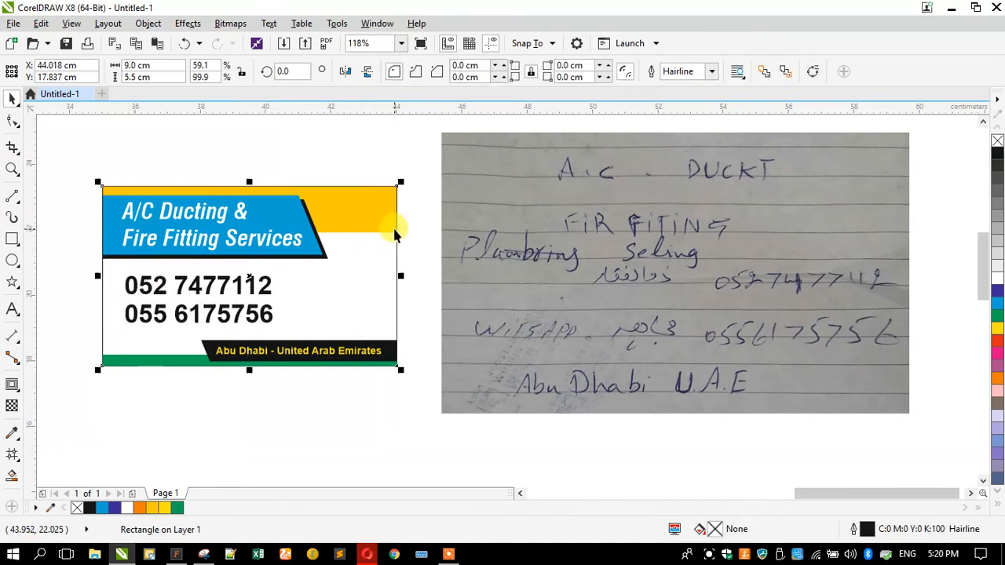
left_click(393, 232)
left_click_drag(249, 237, 249, 266)
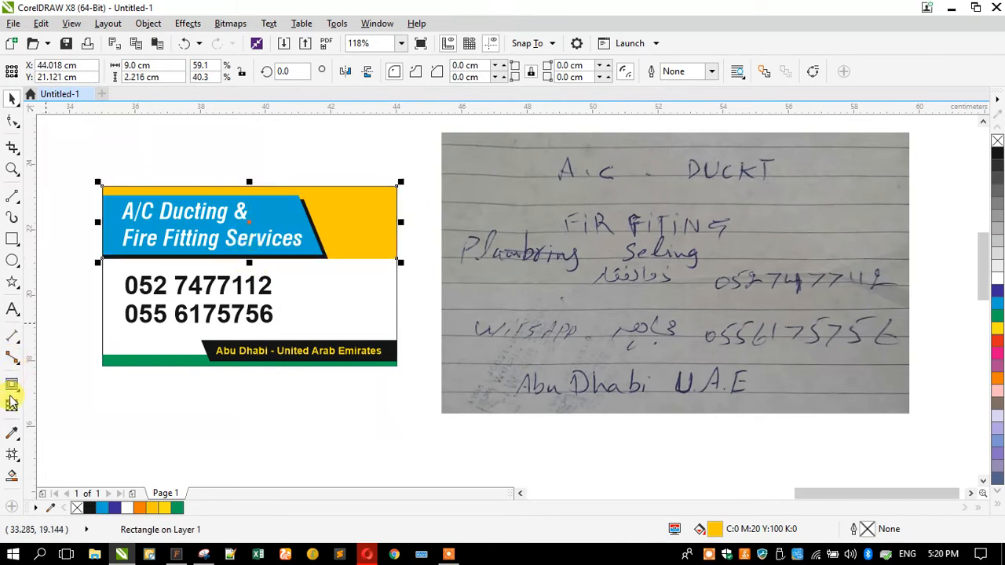
left_click(12, 402)
left_click_drag(336, 139, 329, 256)
left_click(12, 98)
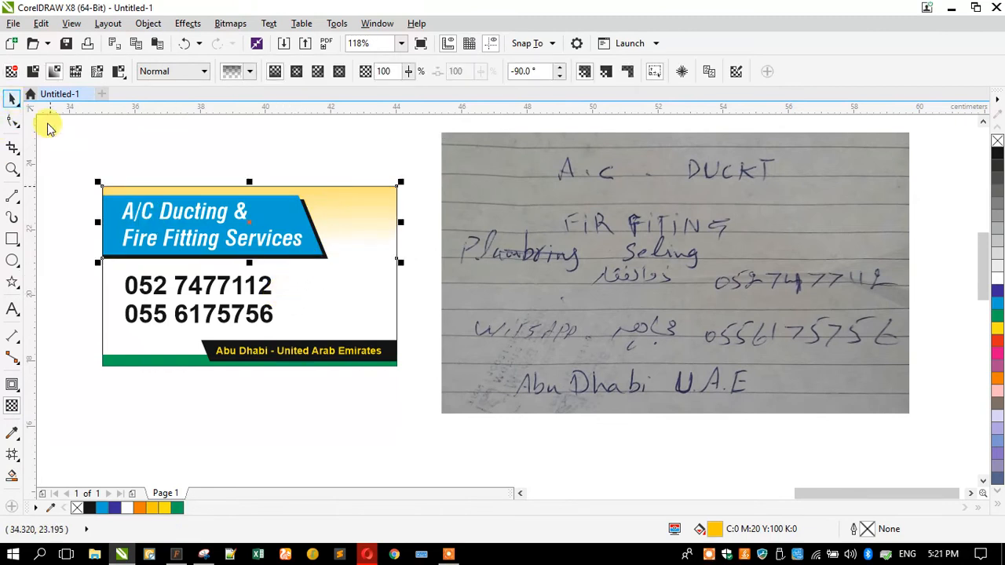
left_click_drag(239, 261, 262, 299)
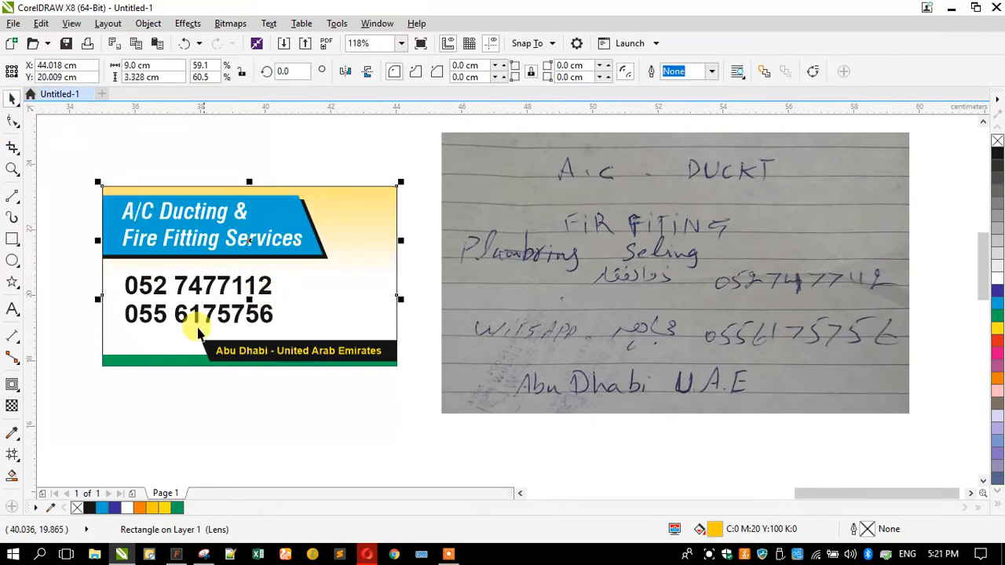
Make the green bottom bar taller and give it a fountain fill fading to white upward
left_click(162, 360)
left_click_drag(249, 355, 235, 319)
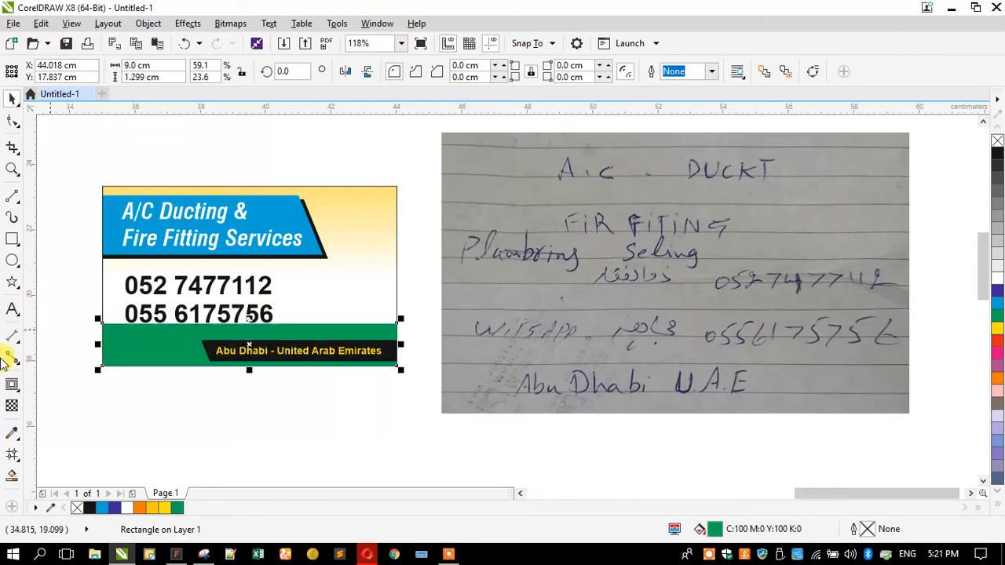
left_click(11, 406)
left_click_drag(144, 418, 143, 332)
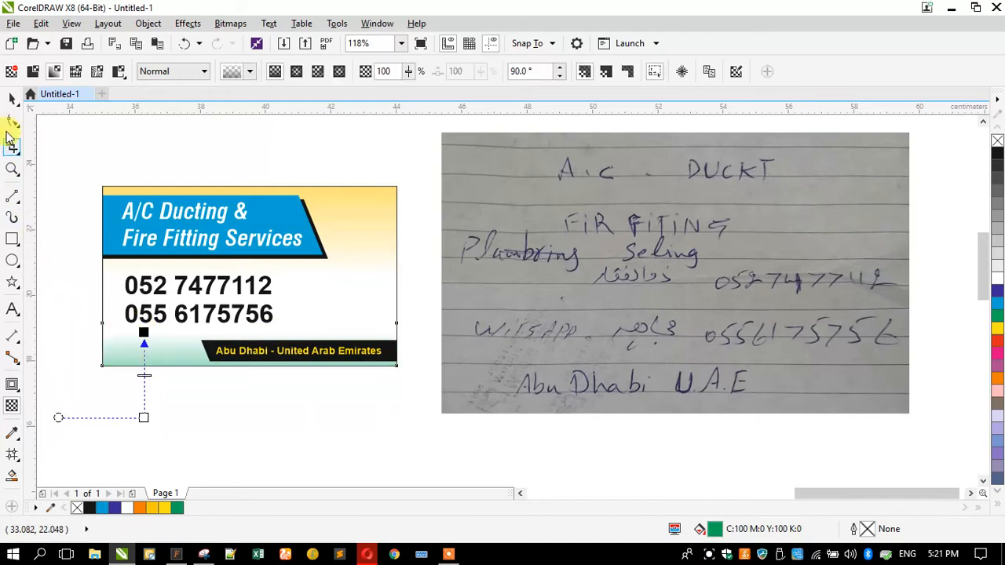
left_click(11, 101)
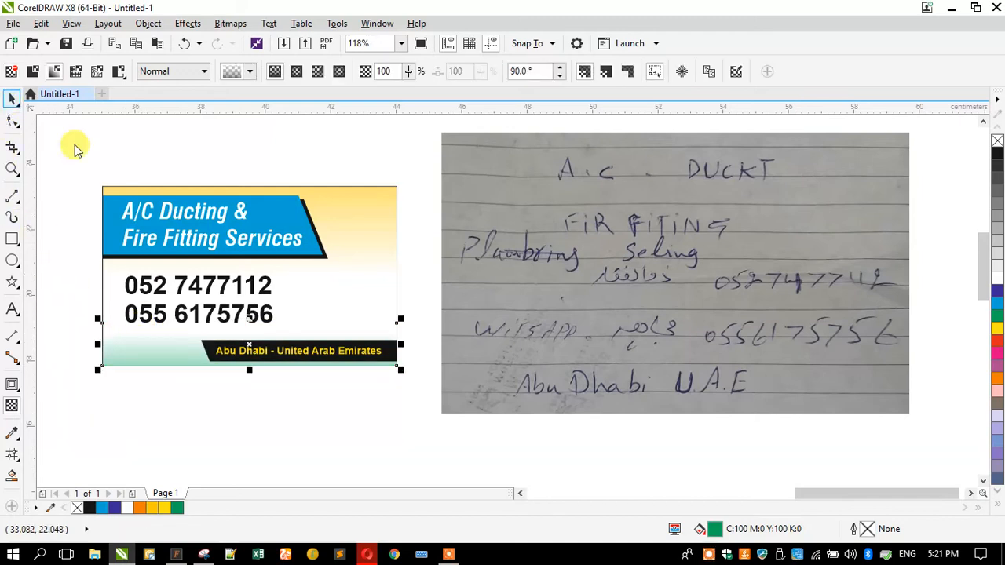
left_click(104, 211)
Type the two Arabic contact names as two-line text below the card and open the font list
left_click(75, 216)
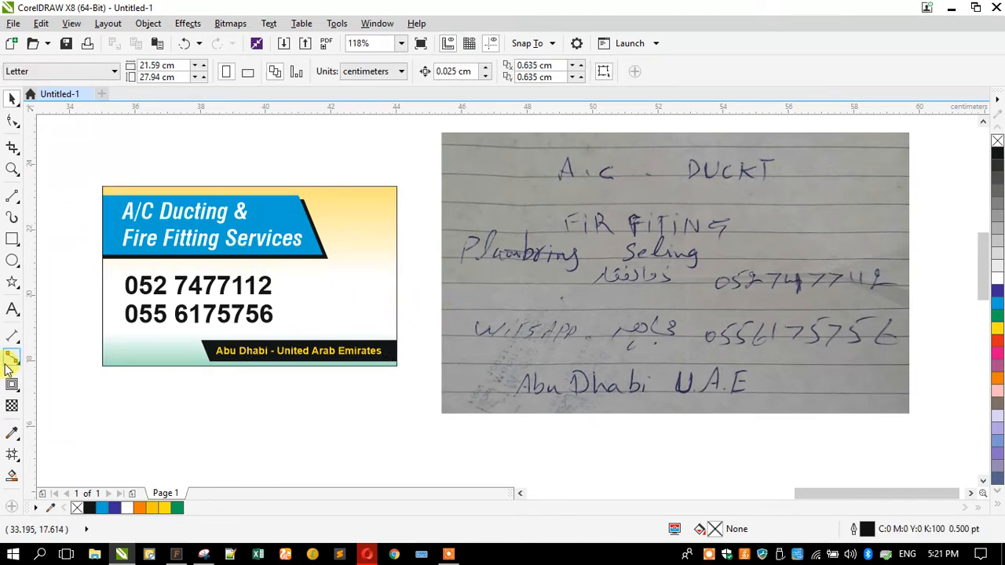
left_click(12, 309)
left_click(369, 400)
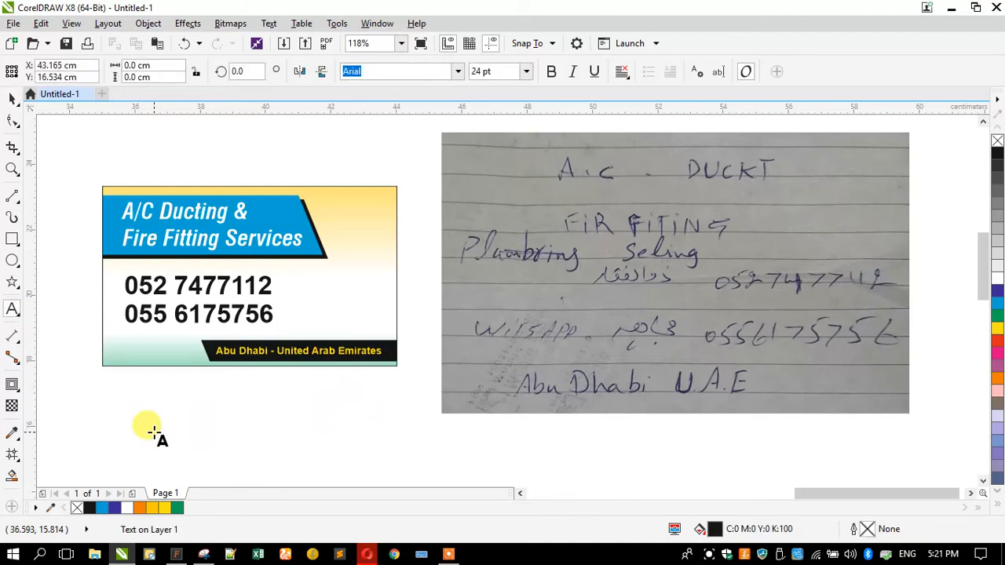
key("alt+shift")
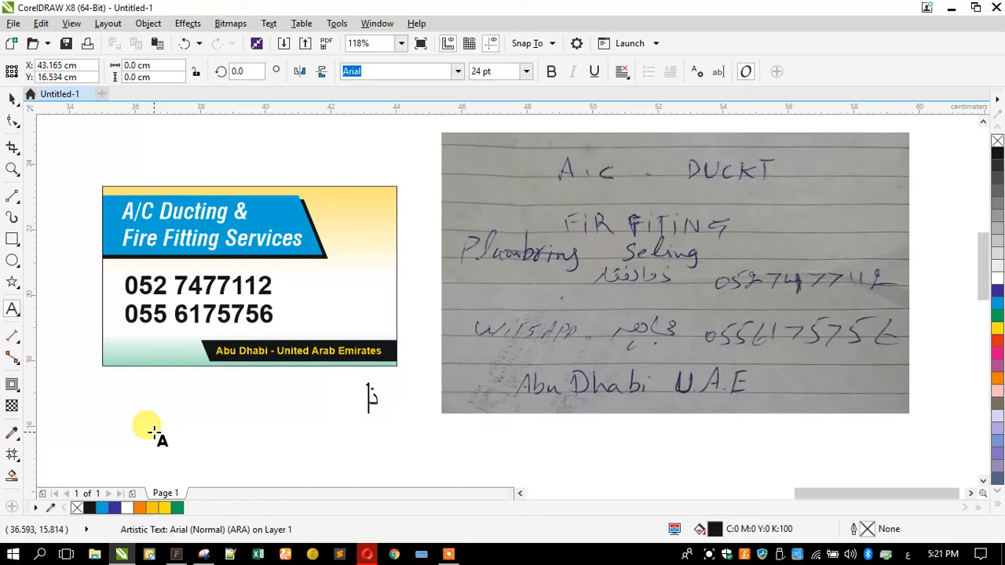
type("ذوالفقار")
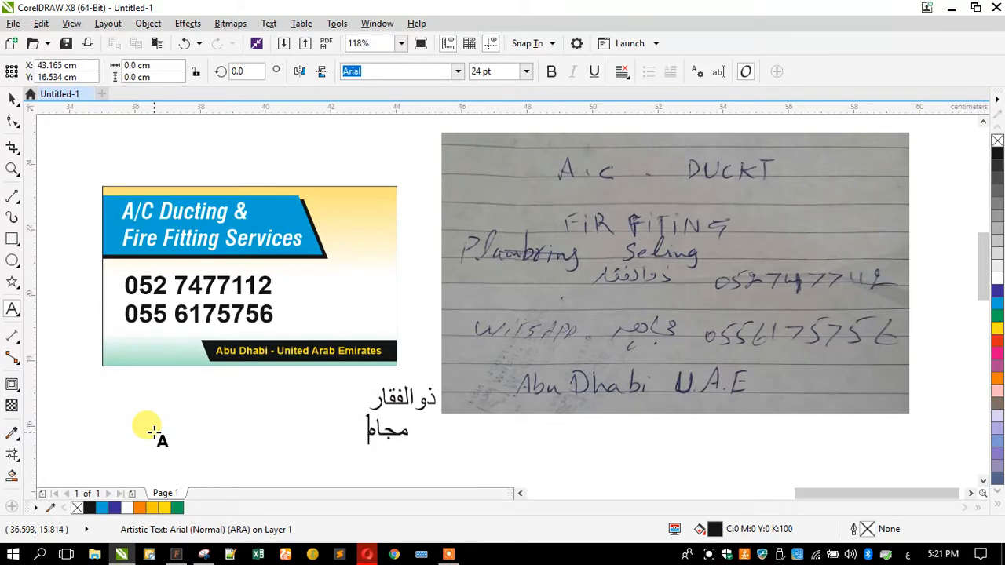
left_click(12, 100)
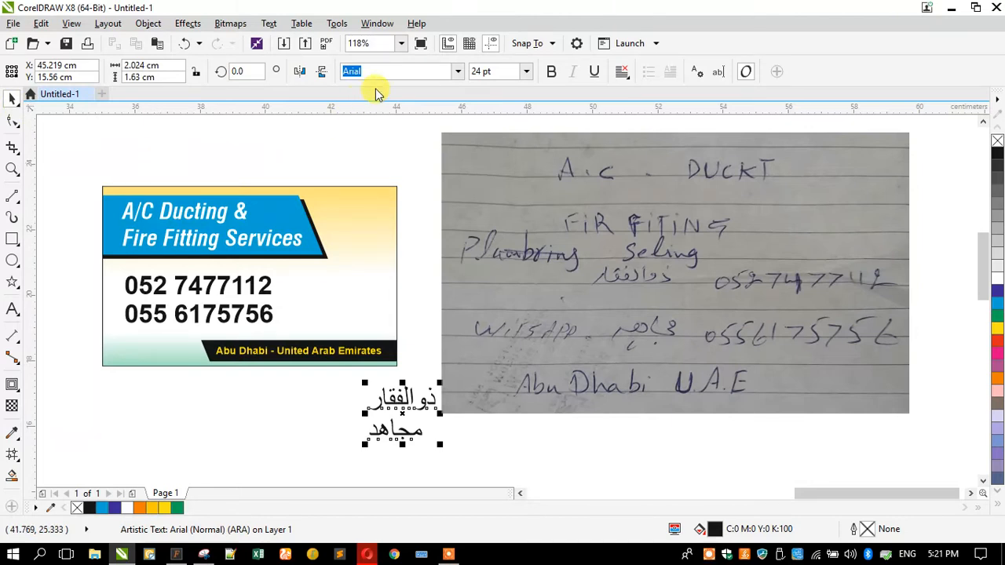
left_click(457, 71)
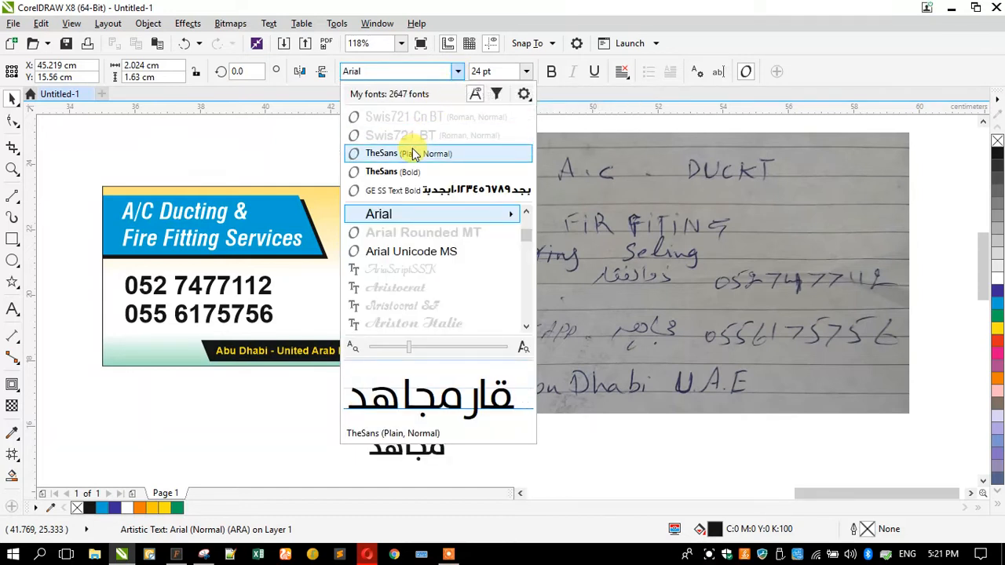
Apply GE SS Text Bold to the Arabic names and move them beside the phone numbers
left_click(430, 194)
left_click_drag(347, 322, 304, 326)
scroll(208, 310, "up", 2)
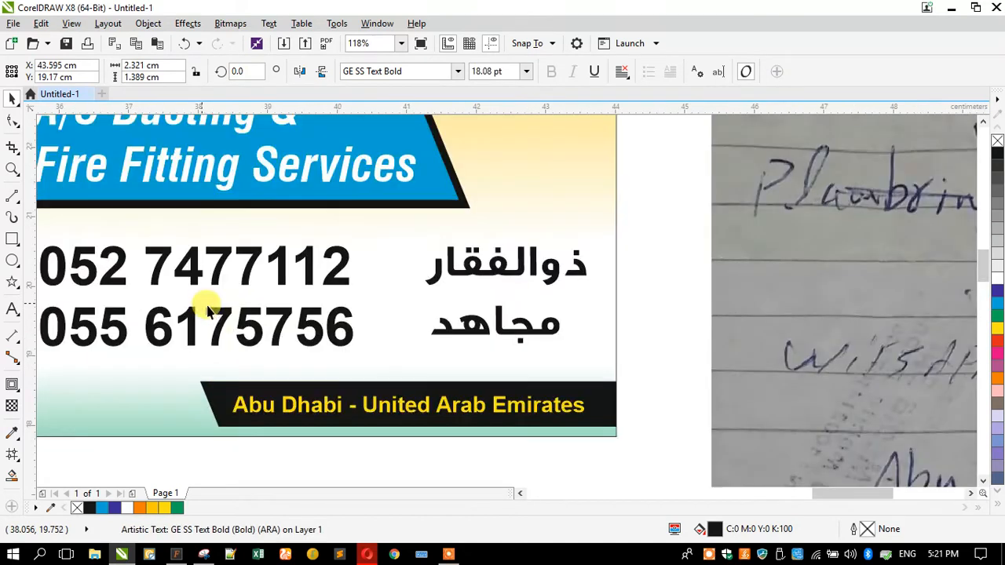
left_click_drag(232, 324, 270, 321)
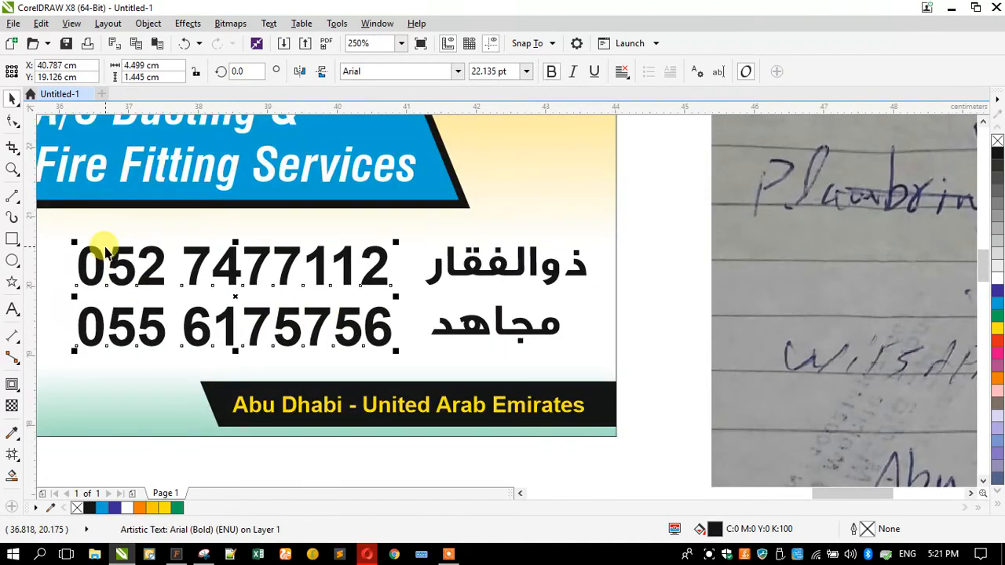
left_click_drag(392, 321, 460, 321)
Reposition the phone numbers and Arabic names so they no longer overlap
scroll(338, 431, "down", 2)
left_click(337, 433)
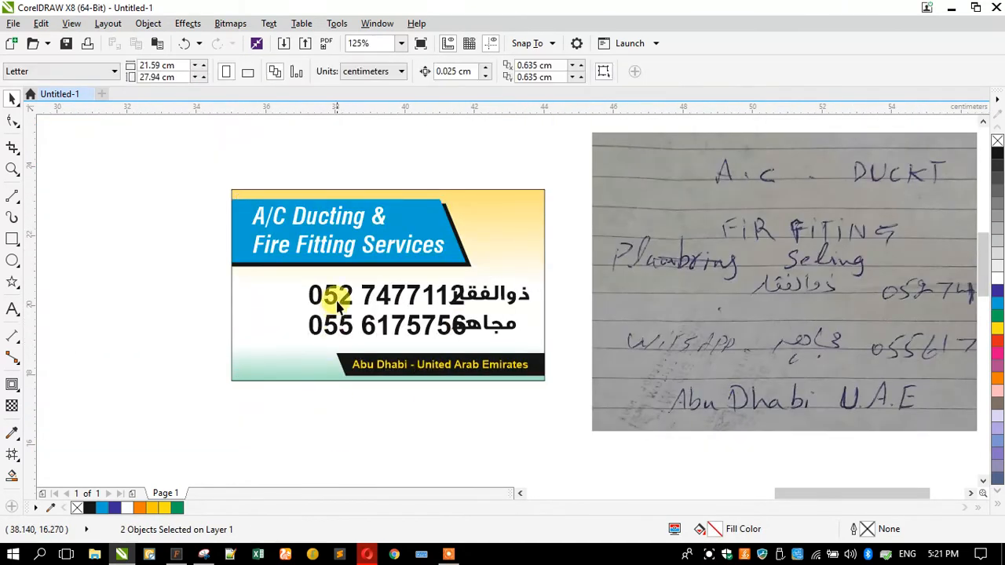
scroll(338, 306, "up", 2)
left_click_drag(327, 291, 278, 292)
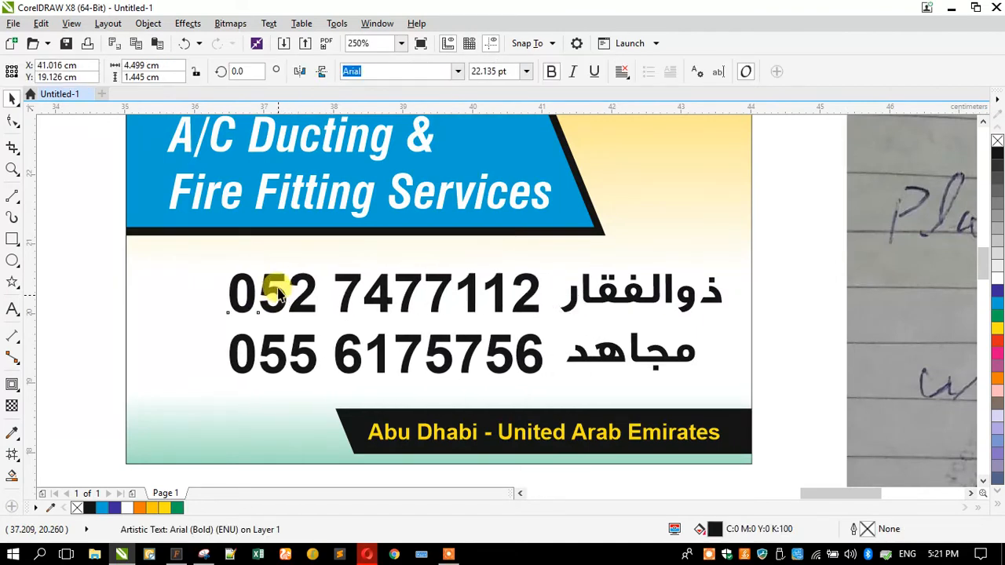
left_click_drag(565, 309, 565, 321)
Shrink the phone numbers slightly and widen the spacing between the two number lines
left_click(530, 303)
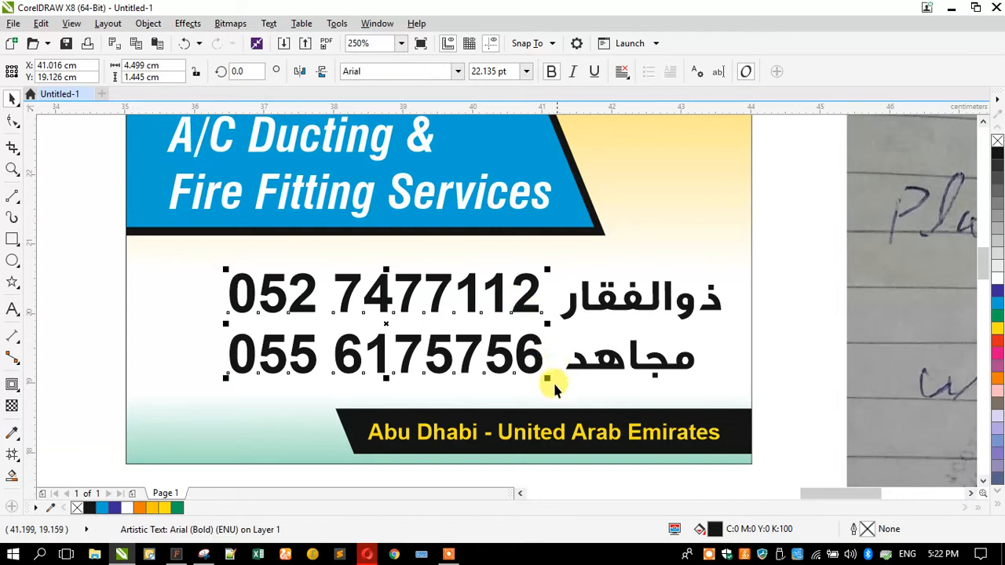
left_click_drag(545, 380, 523, 382)
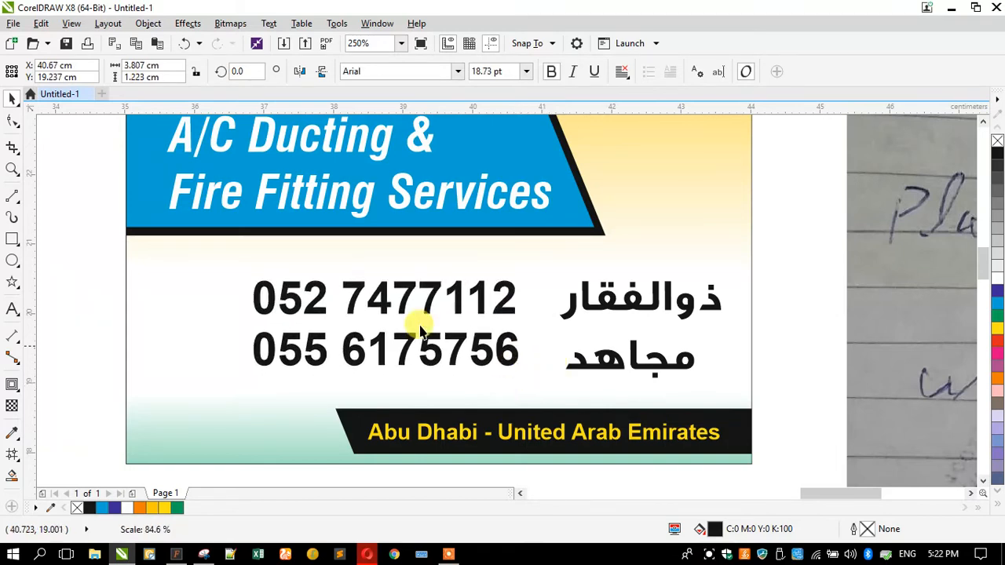
left_click(11, 120)
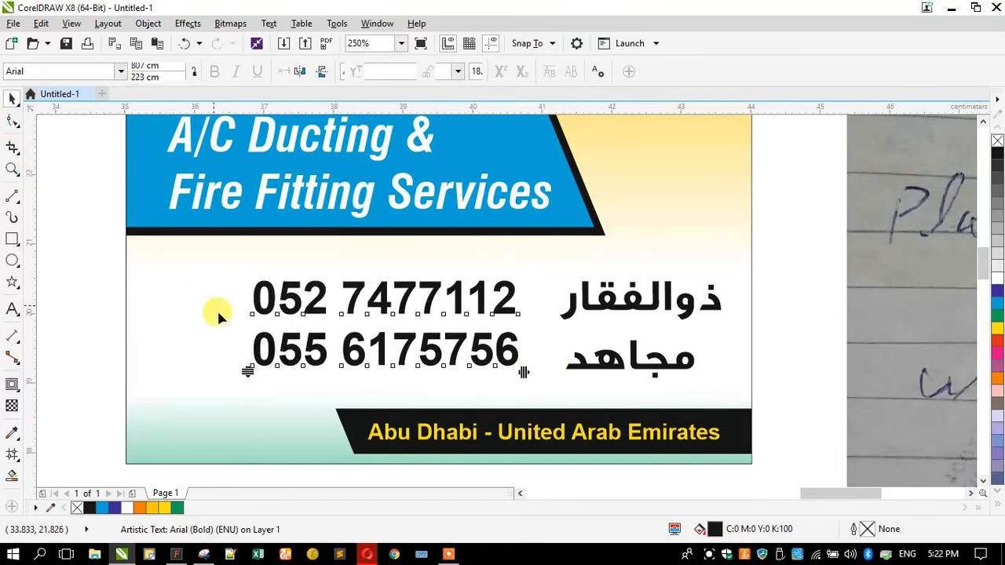
left_click_drag(246, 365, 243, 382)
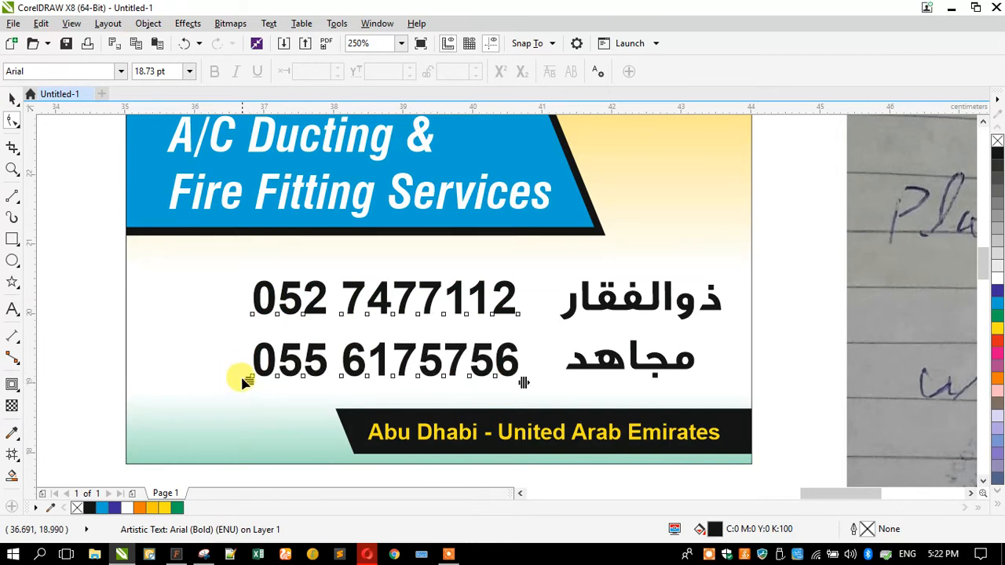
left_click(10, 101)
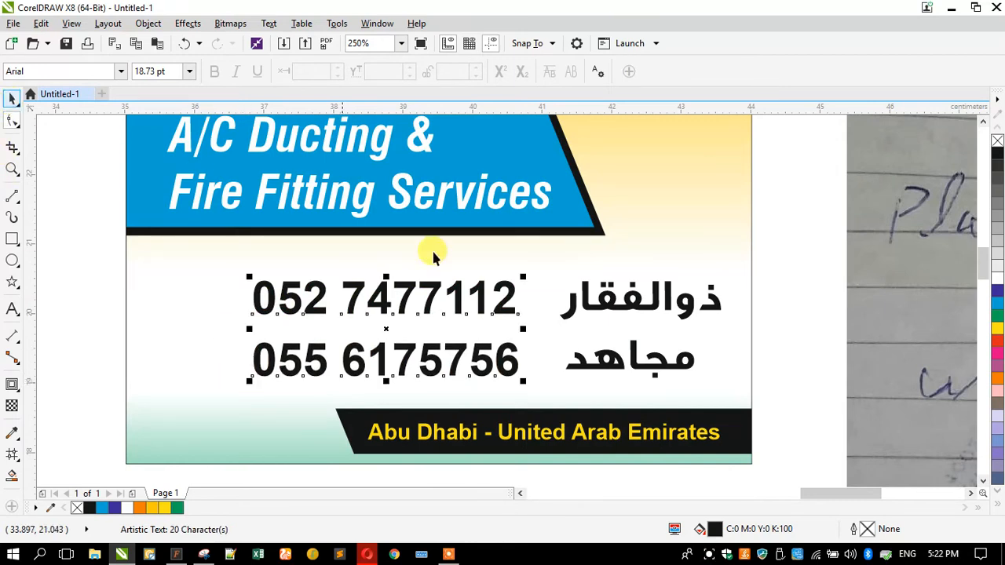
Colour the Arabic names red, then switch to the Opera browser
left_click(598, 308)
left_click(997, 340)
scroll(434, 310, "down", 2)
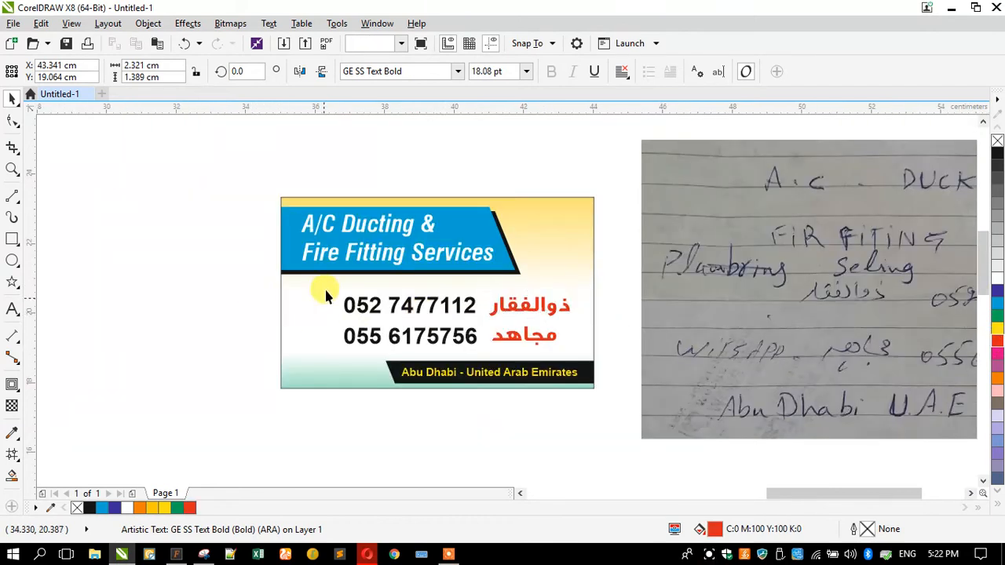
left_click(252, 305)
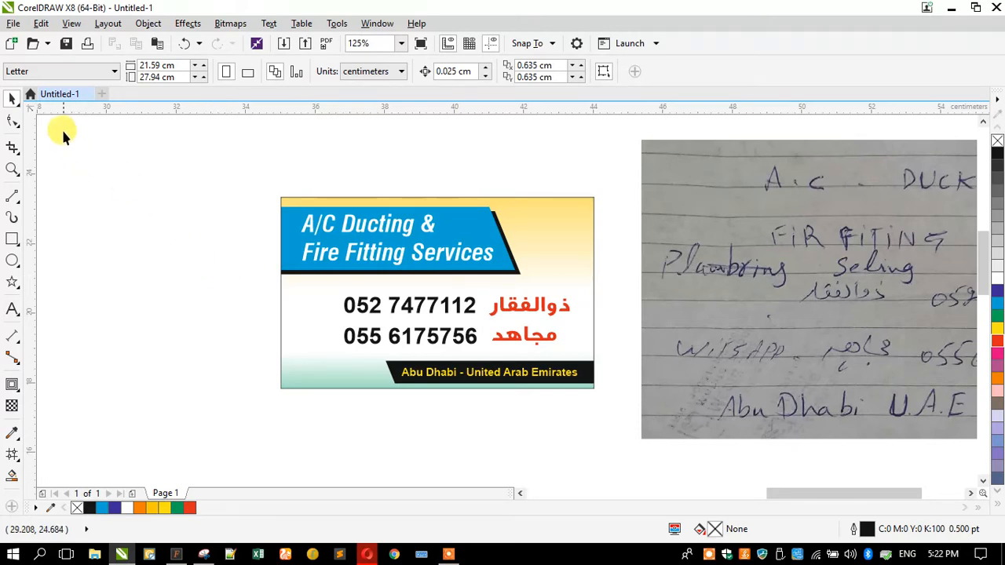
left_click(47, 44)
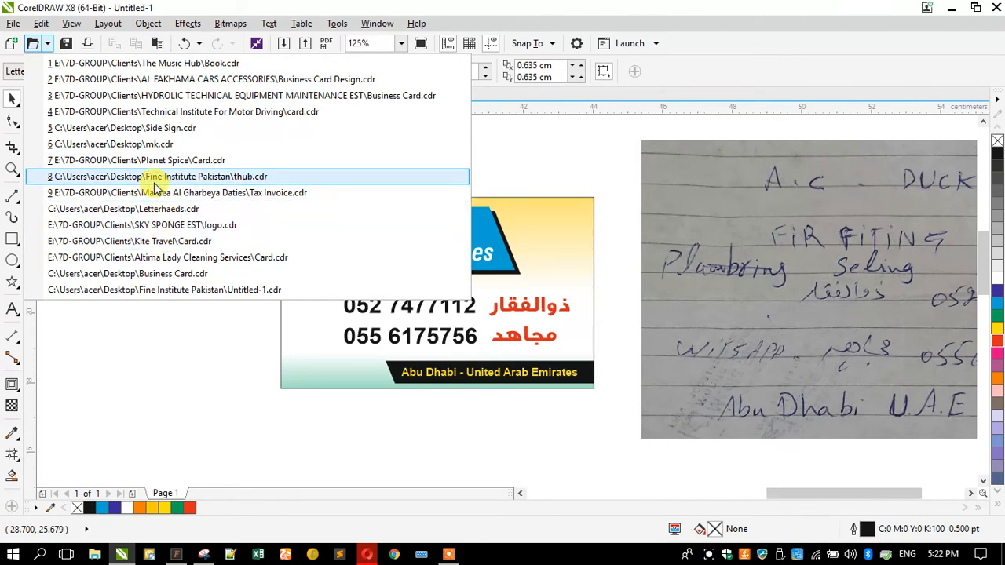
left_click(179, 393)
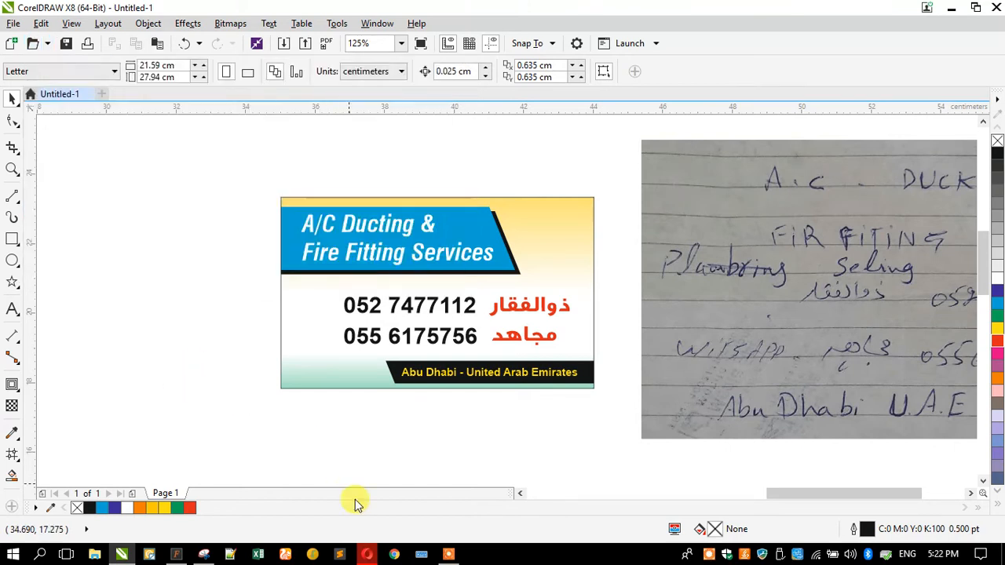
Search Google for 'whatsapp png' and copy the second green WhatsApp icon image
left_click(366, 554)
triple_click(314, 76)
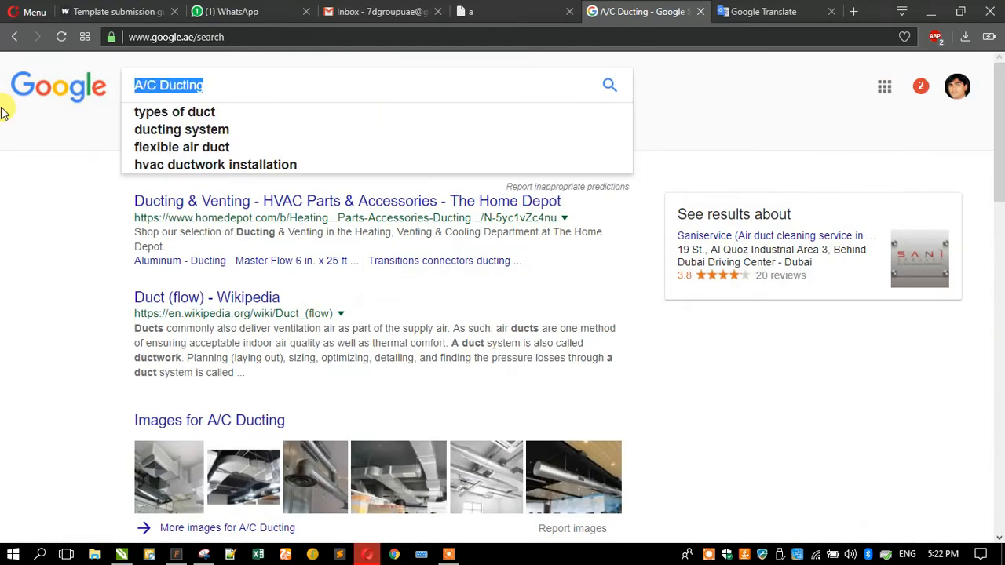
type("whatsapp png")
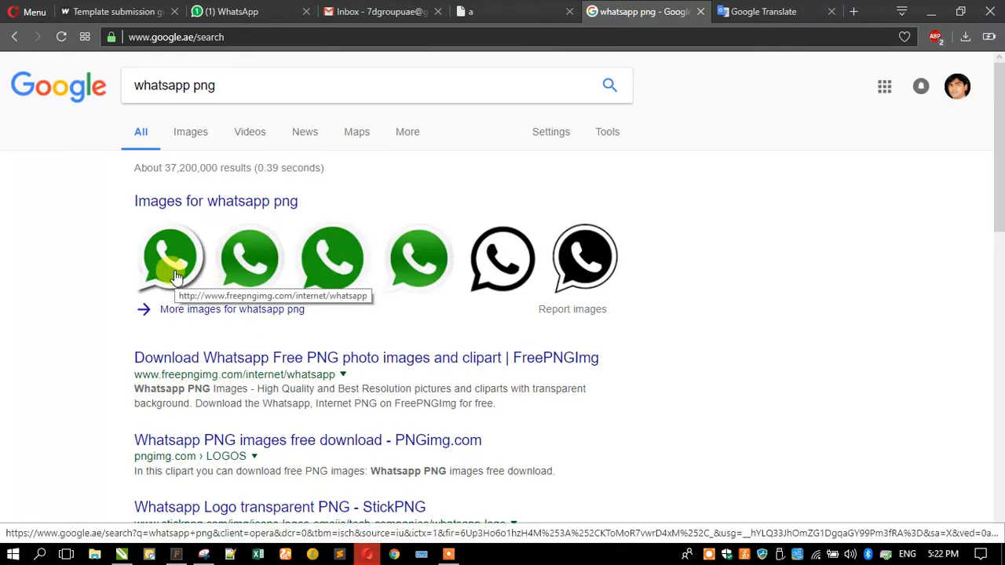
right_click(264, 265)
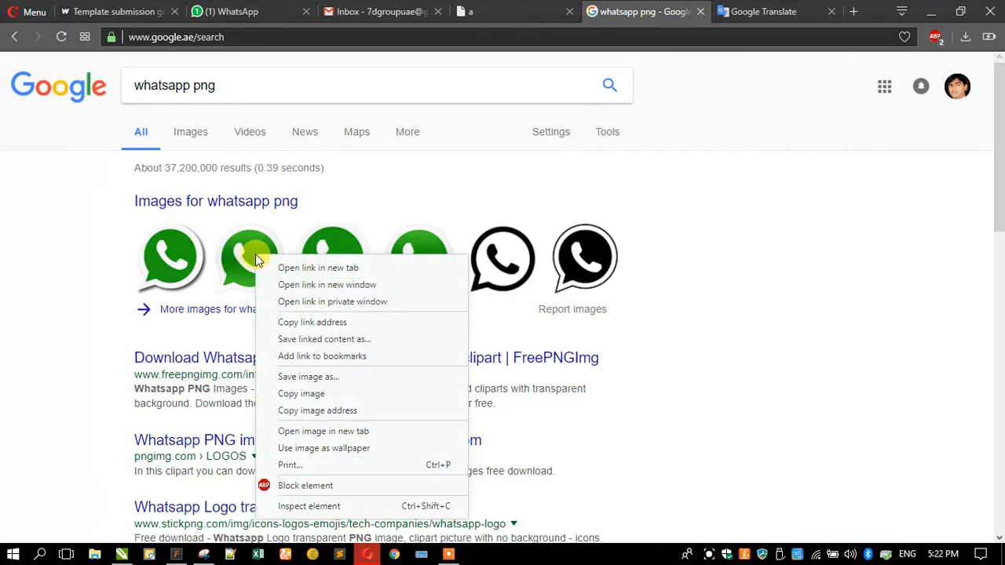
left_click(323, 410)
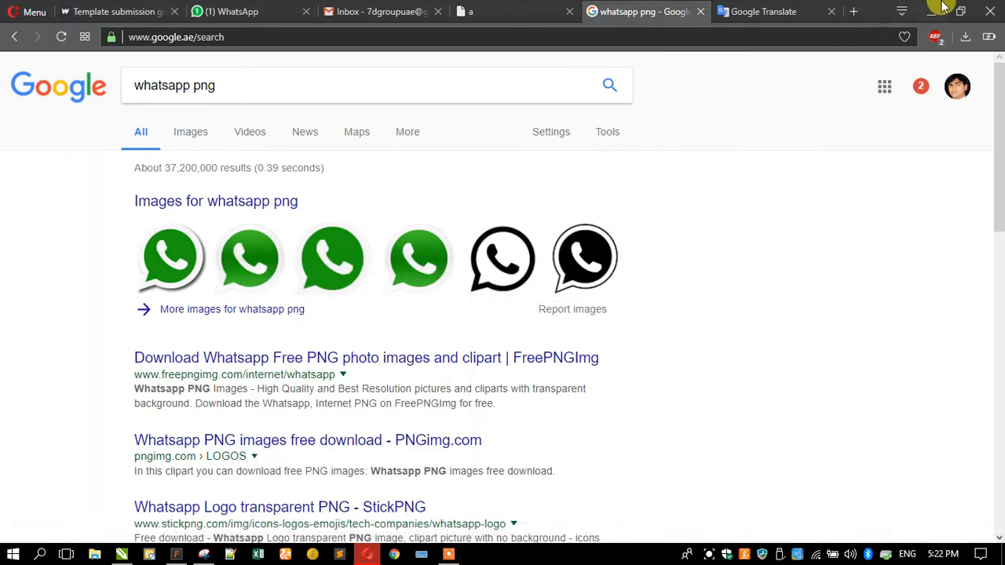
left_click(938, 6)
left_click(225, 274)
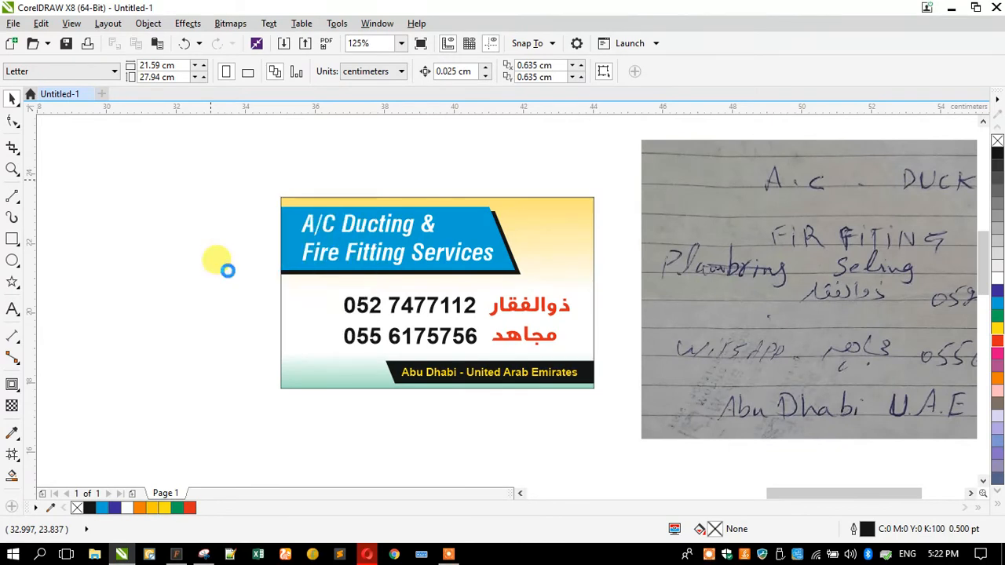
left_click(206, 303)
left_click(376, 244)
left_click_drag(372, 234, 424, 280)
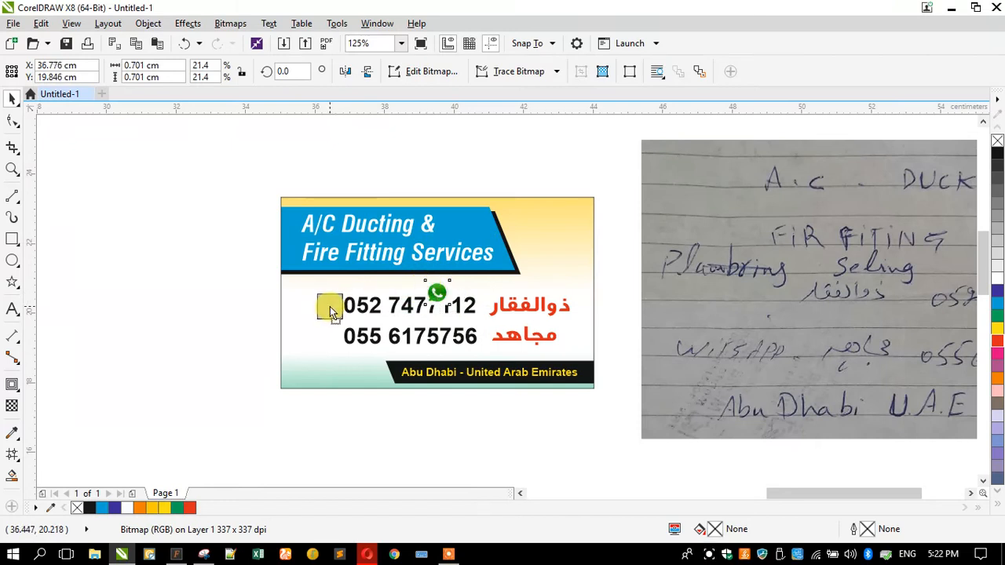
scroll(322, 318, "up", 4)
left_click_drag(226, 287, 254, 260)
scroll(339, 239, "down", 2)
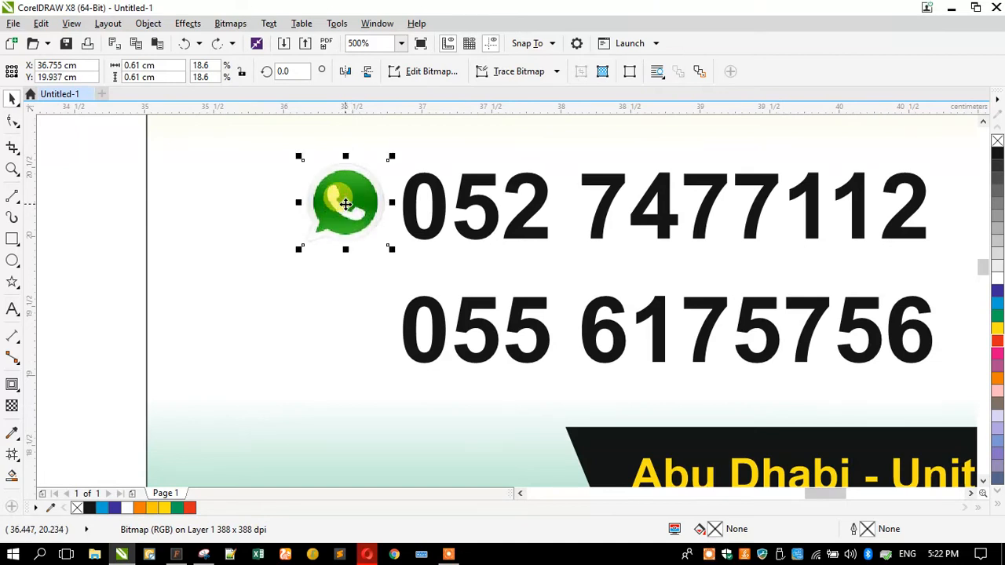
scroll(348, 242, "down", 3)
scroll(506, 261, "up", 2)
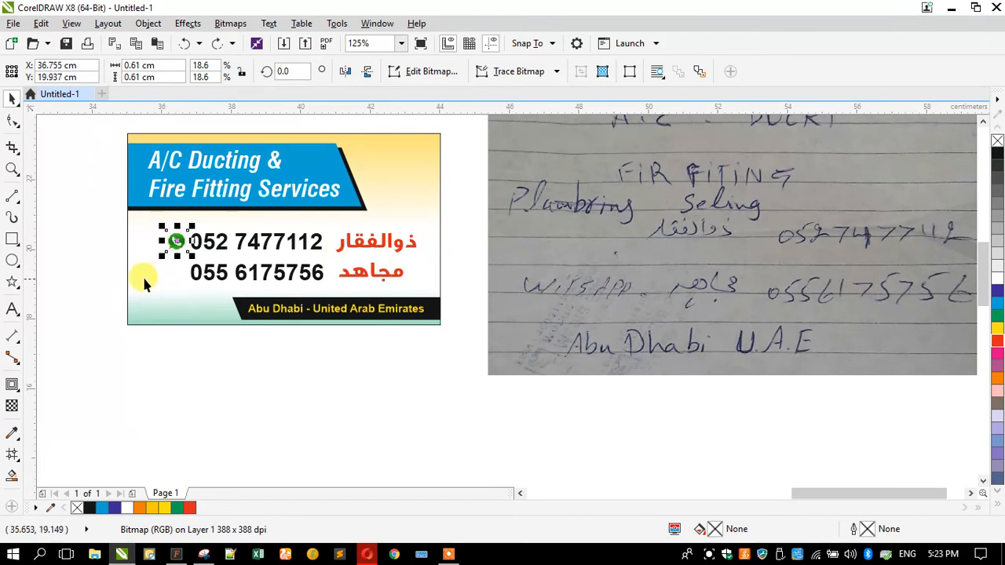
scroll(142, 278, "up", 2)
left_click_drag(214, 211, 215, 269)
scroll(208, 271, "up", 2)
Drag-copy the 9 × 5.5 cm card rectangle to the left as a blank back side
scroll(284, 255, "down", 4)
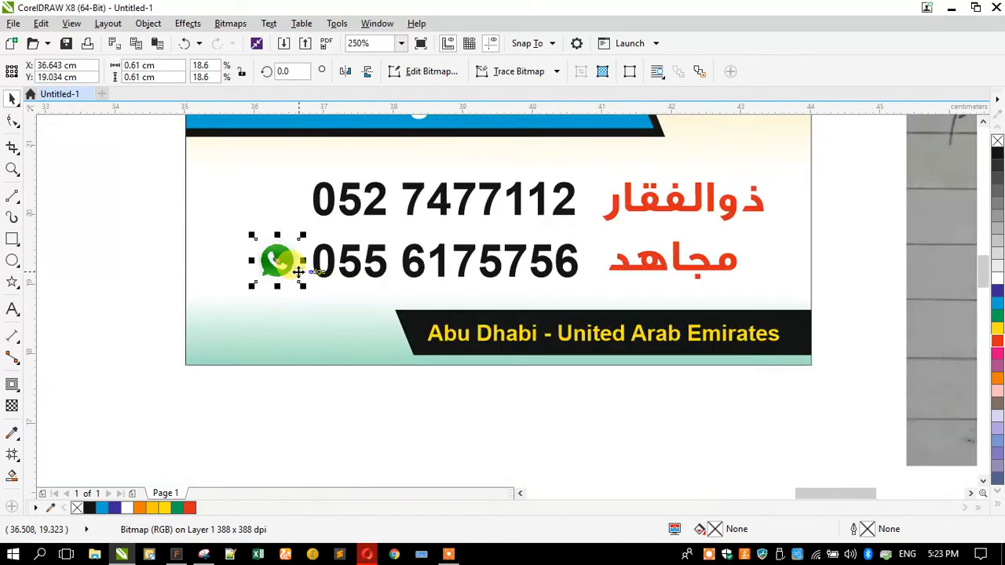
left_click(250, 224)
scroll(251, 226, "down", 1)
left_click_drag(248, 223, 80, 215)
Zoom in on both cards and select the words 'A/C Ducting' in the headline text
left_click(117, 276)
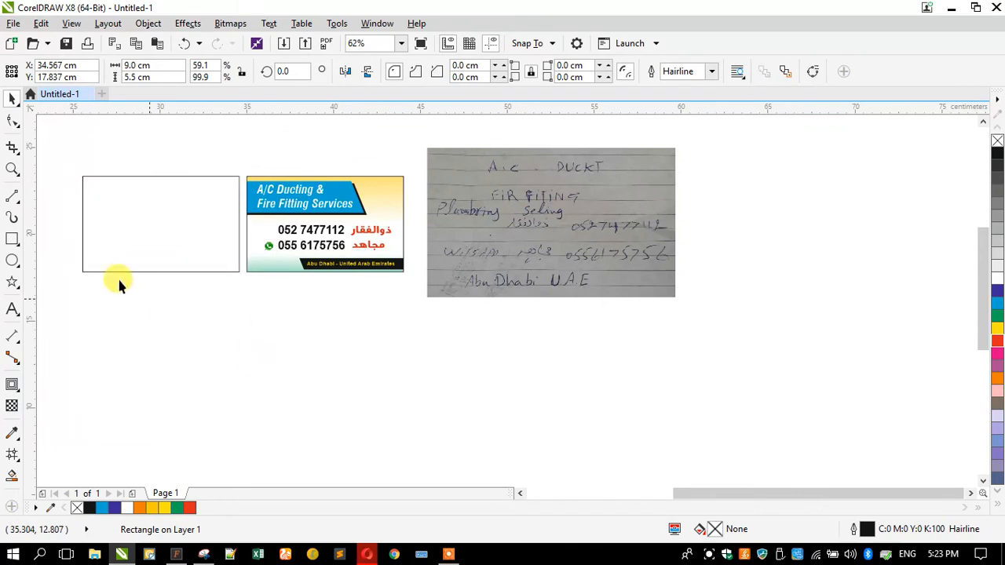
left_click(9, 171)
left_click_drag(68, 144, 675, 310)
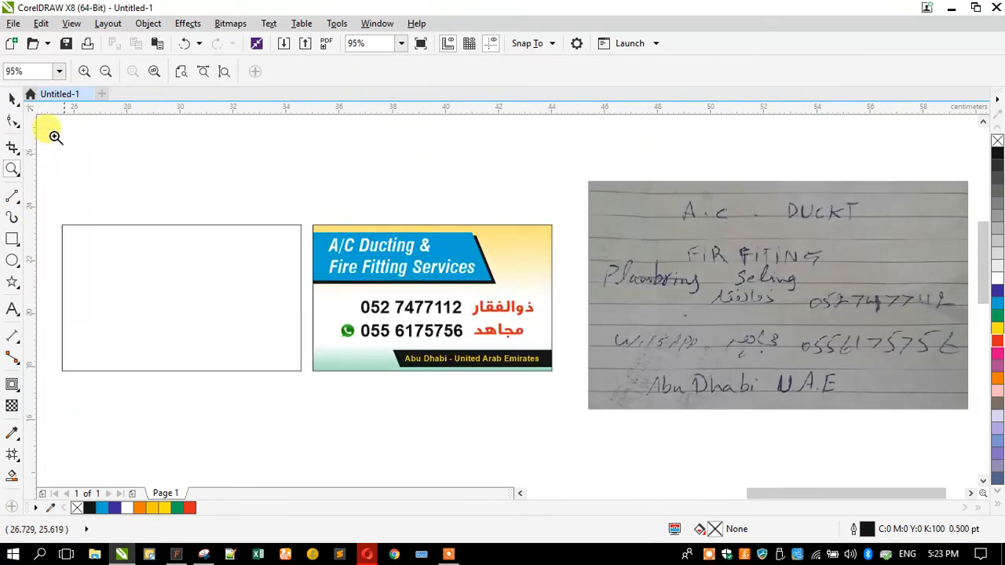
key("space")
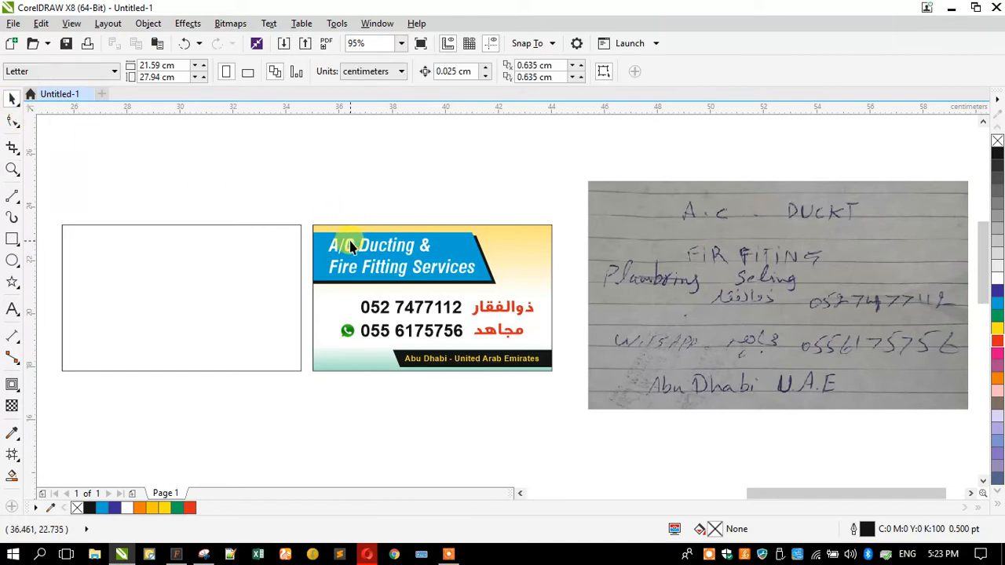
double_click(350, 247)
left_click_drag(330, 245, 390, 238)
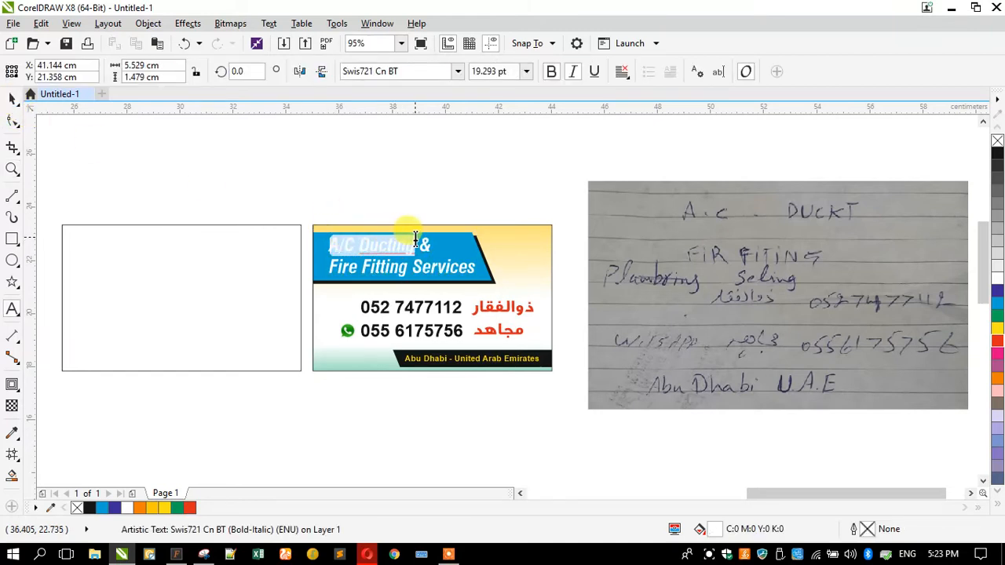
left_click(366, 554)
Replace the 'whatsapp png' query with an 'A/C Ducting' search and browse the results
left_click(412, 93)
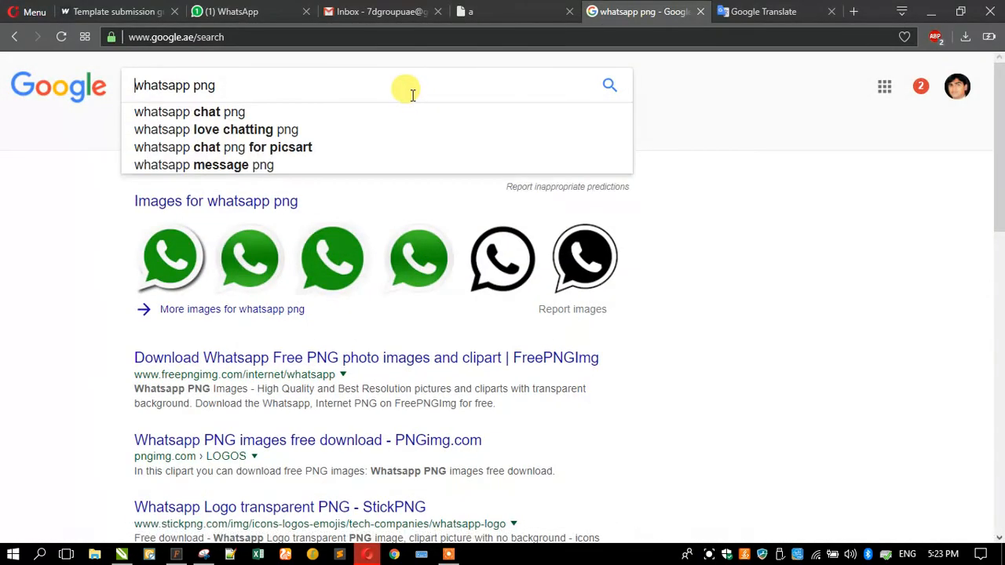
key("ctrl+a")
key("Return")
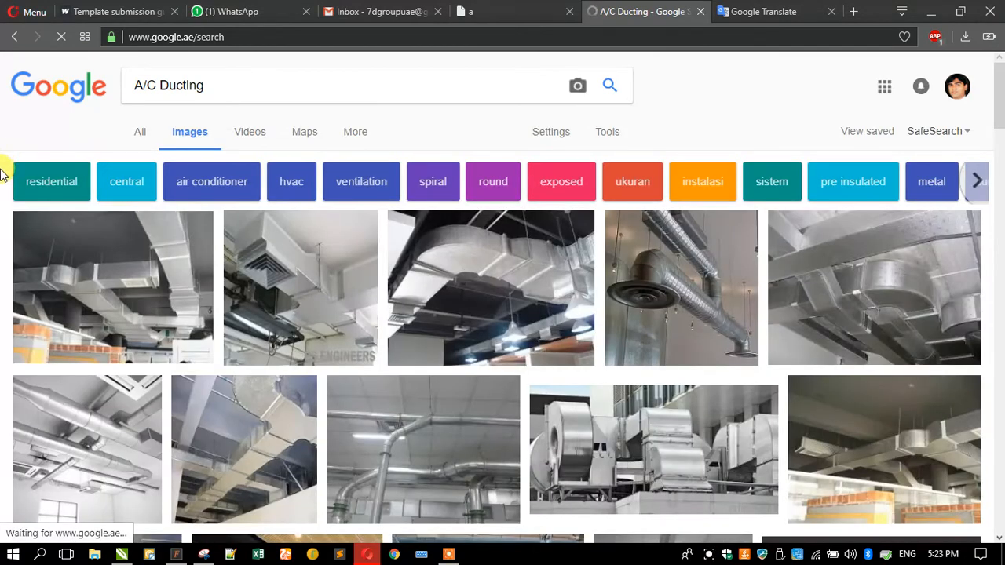
scroll(2, 163, "down", 2)
scroll(1, 162, "down", 3)
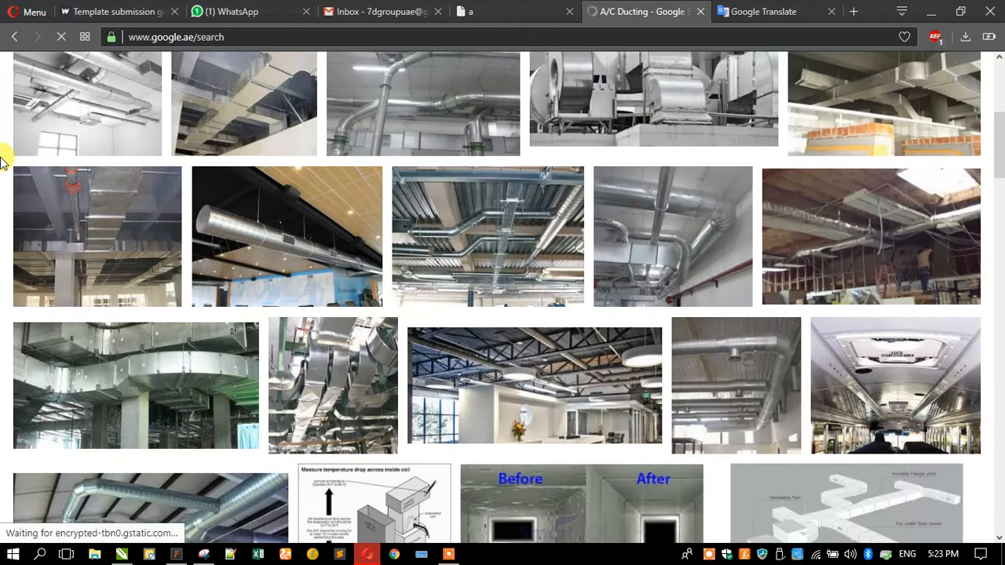
scroll(1, 162, "down", 2)
scroll(2, 162, "down", 2)
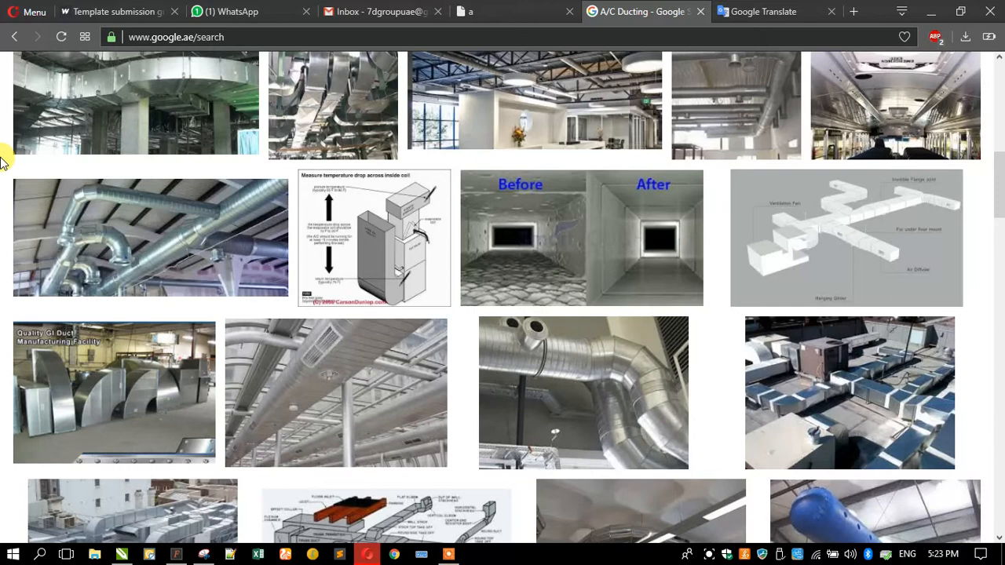
Preview several ducting photos and copy the large REETAJ PIR curved-duct image
left_click(535, 358)
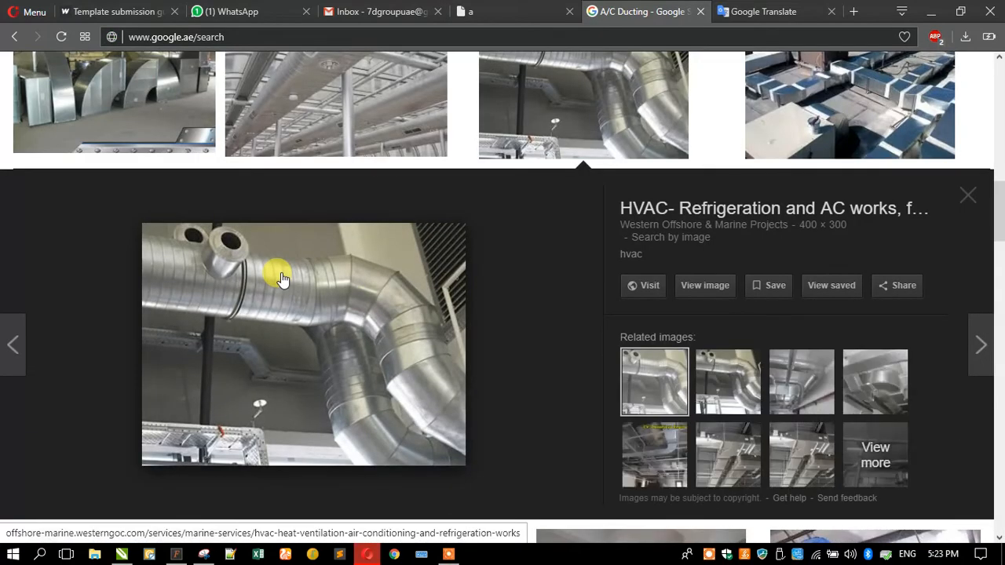
scroll(283, 279, "up", 10)
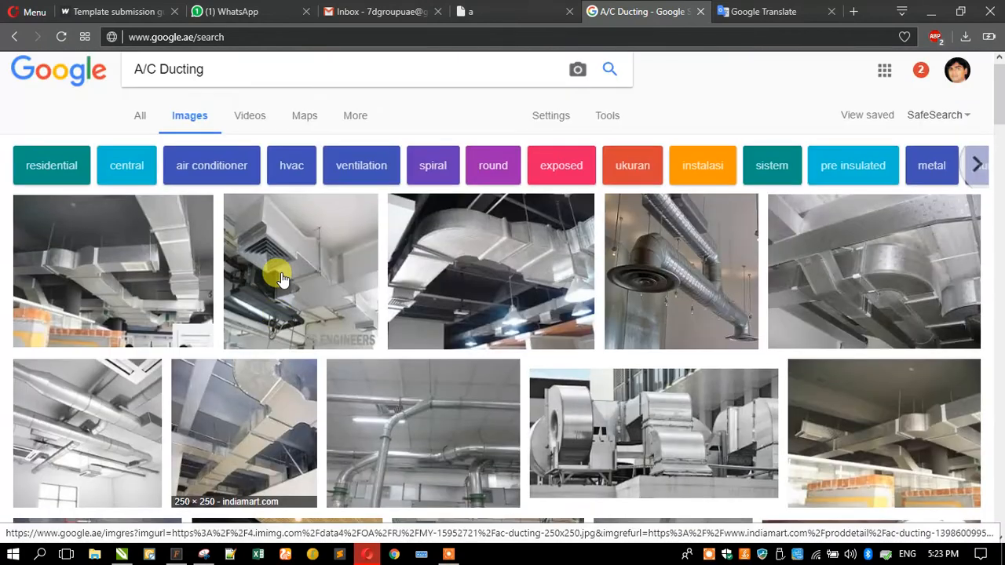
left_click(89, 400)
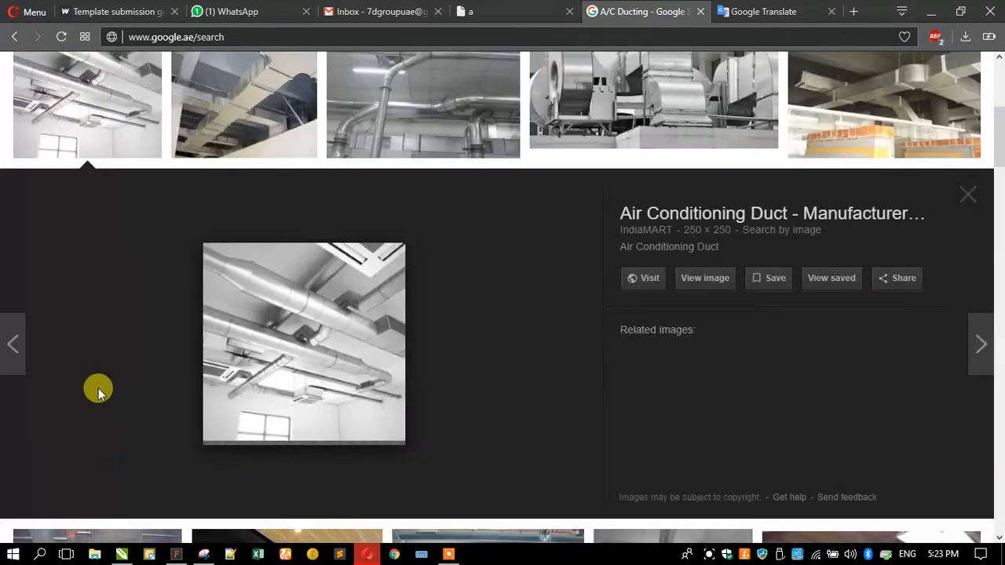
scroll(98, 388, "up", 5)
left_click(105, 349)
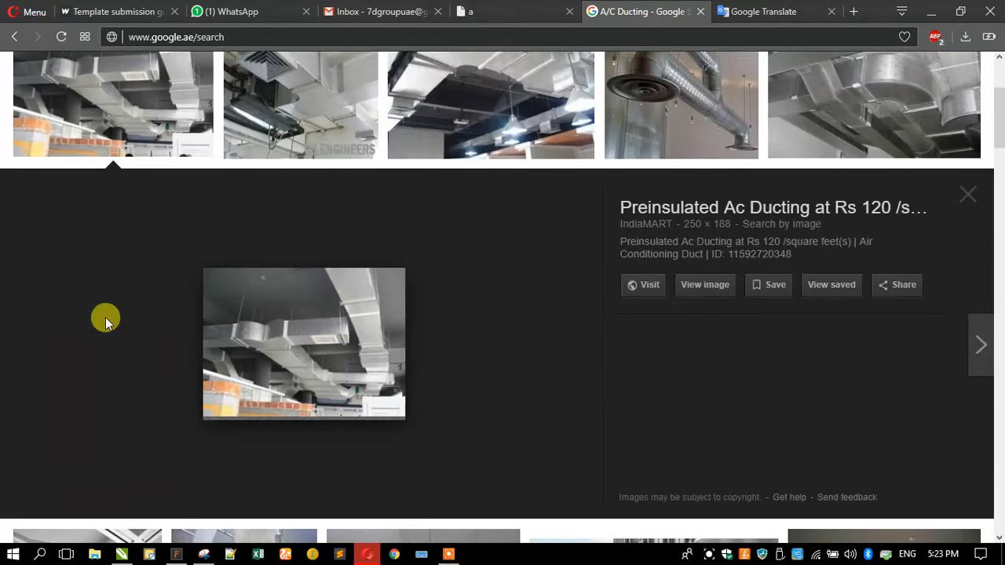
scroll(424, 367, "up", 3)
left_click(824, 288)
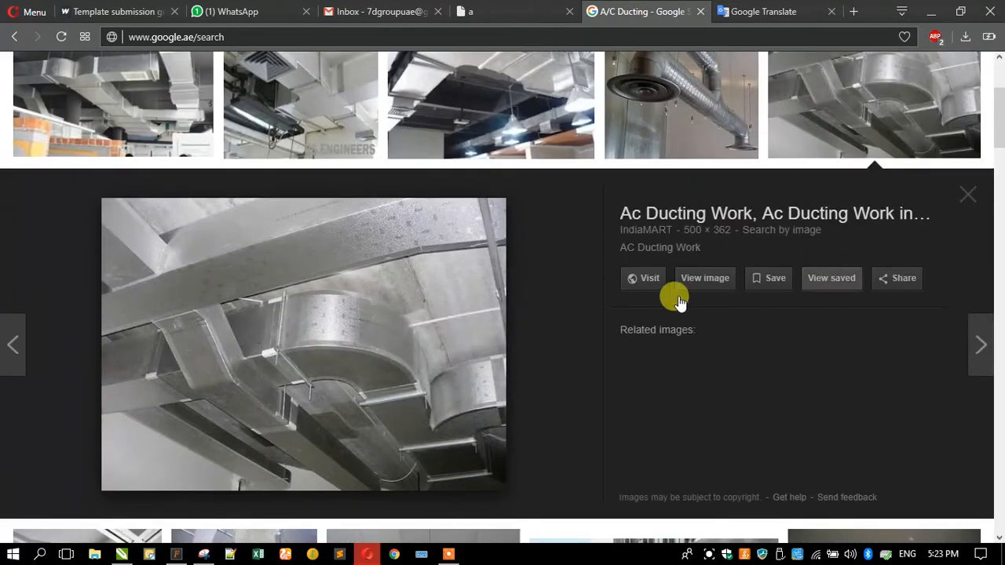
left_click(797, 377)
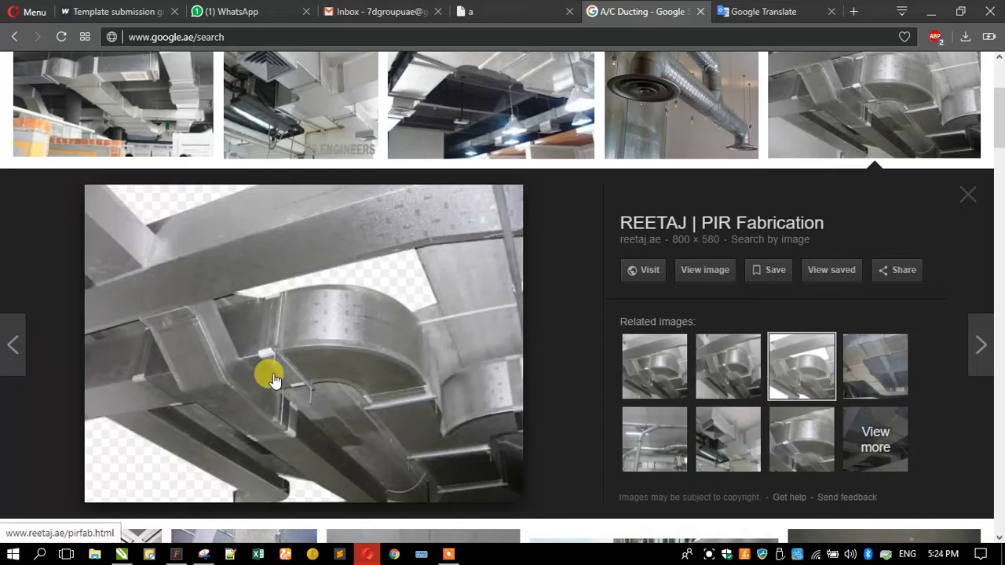
right_click(272, 380)
left_click(338, 248)
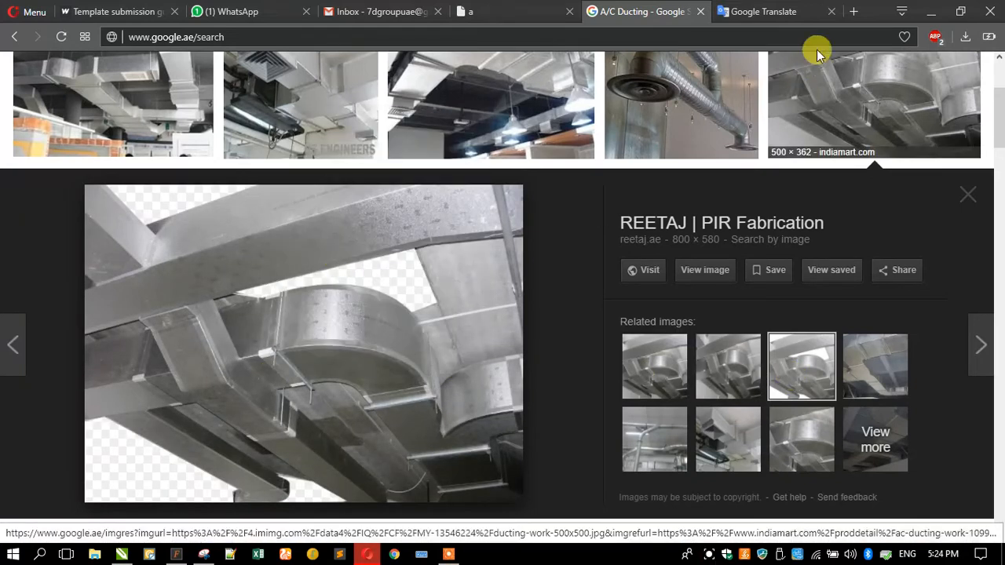
left_click(929, 11)
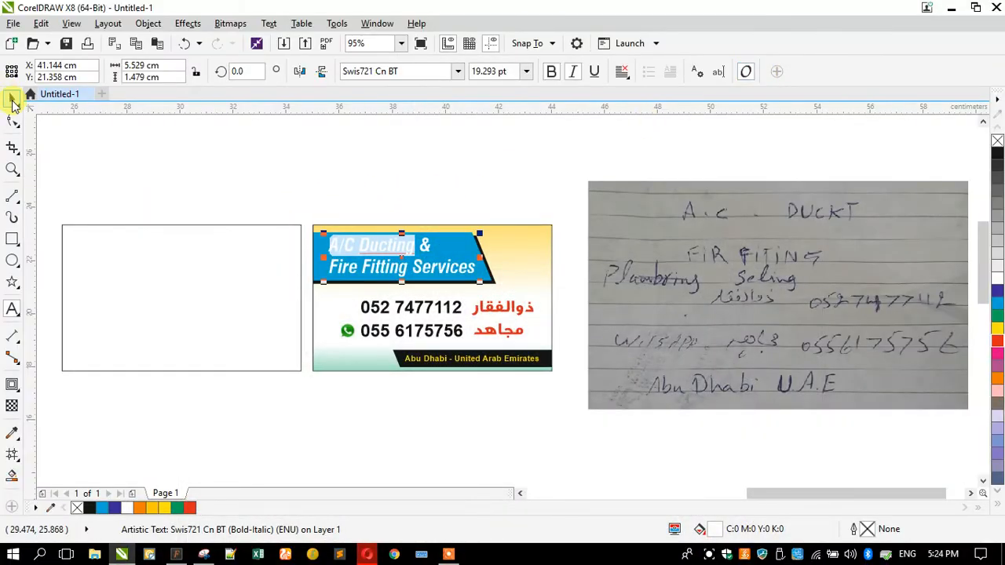
Paste the curved-duct photo and scale it to 13.6% into the left blank rectangle
left_click(12, 102)
right_click(129, 149)
left_click(184, 239)
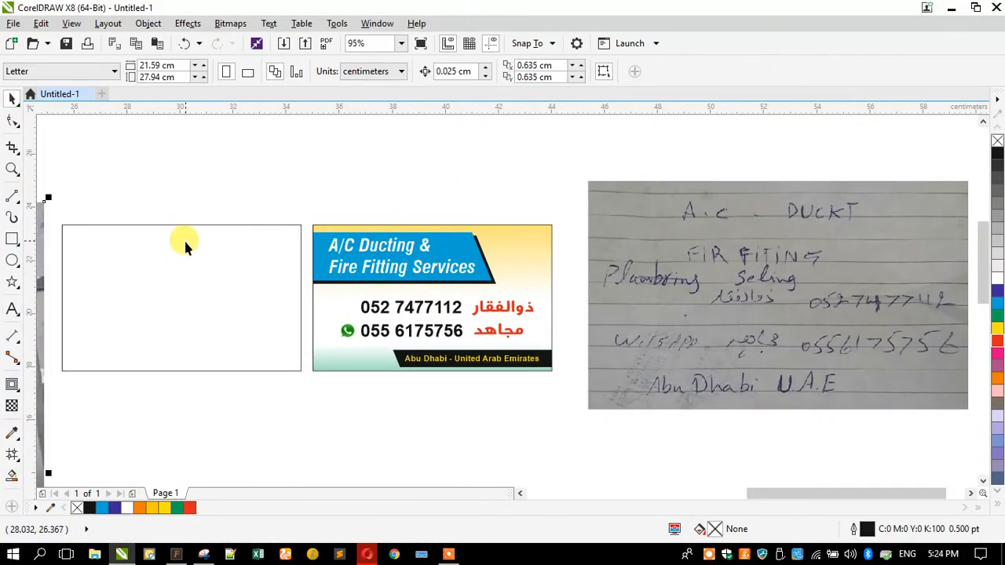
scroll(322, 228, "down", 3)
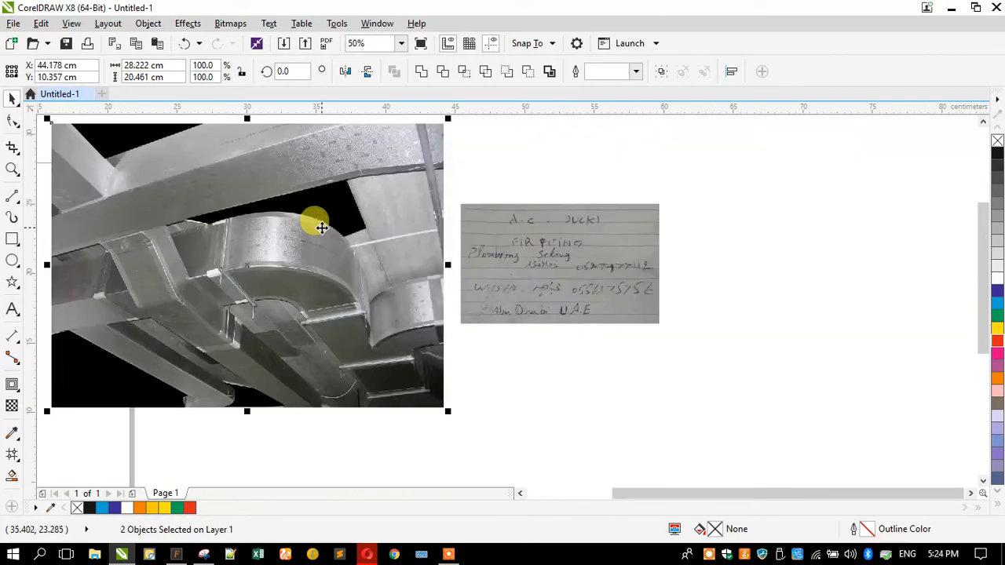
left_click(140, 406)
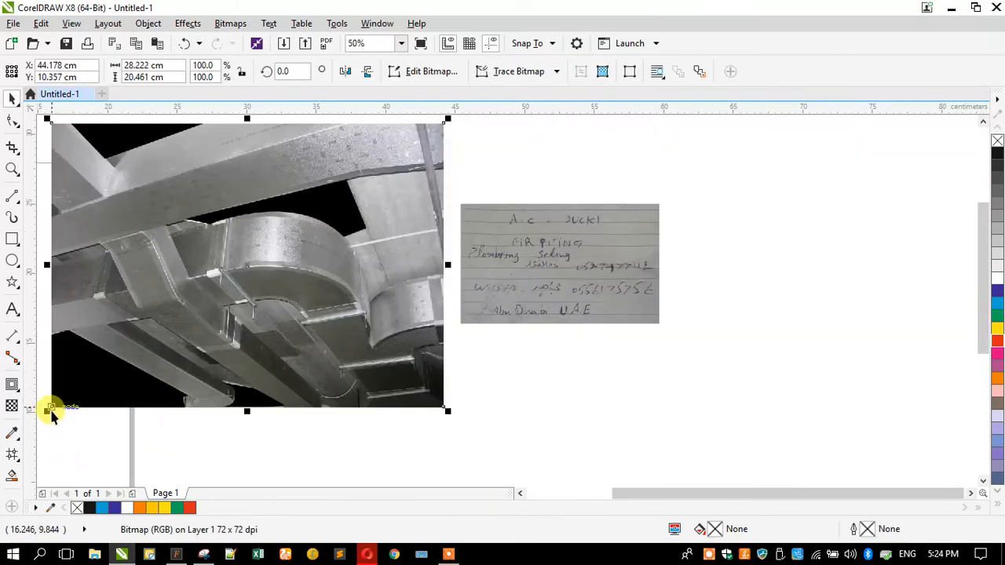
left_click_drag(46, 412, 208, 341)
scroll(228, 249, "up", 3)
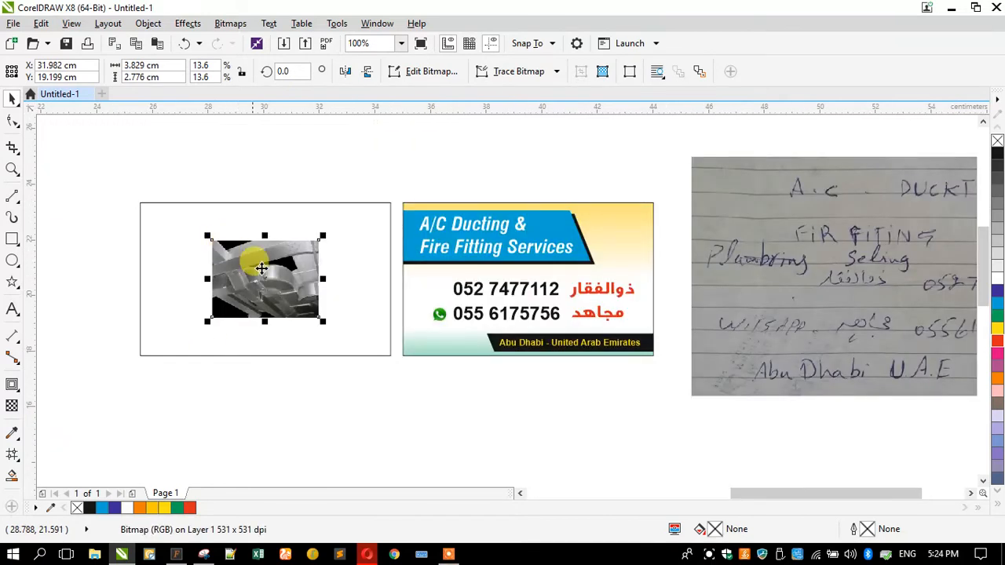
scroll(262, 268, "up", 2)
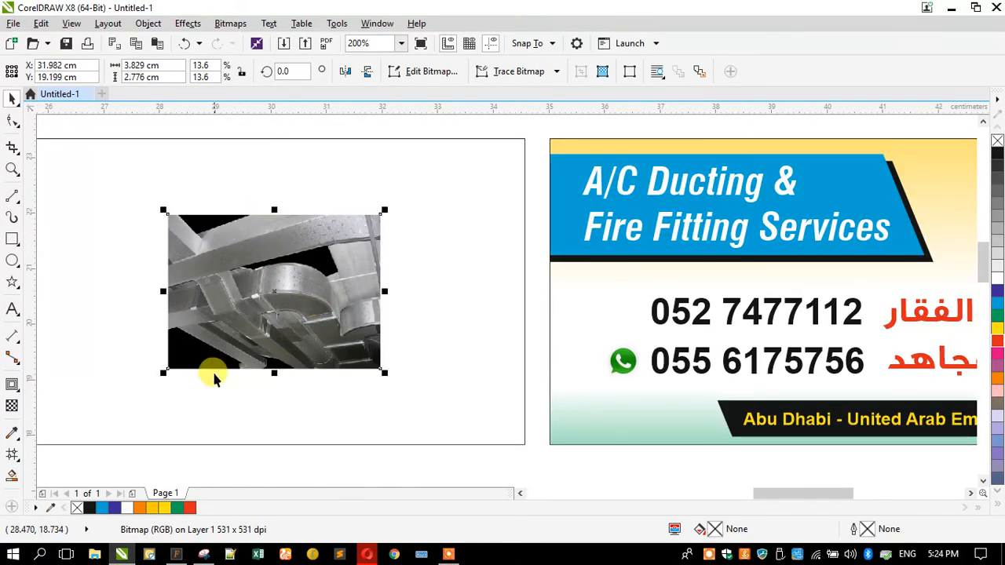
Use Save image as to store the duct photo on the Desktop as preinsulated-duct1.png
left_click(363, 554)
right_click(368, 303)
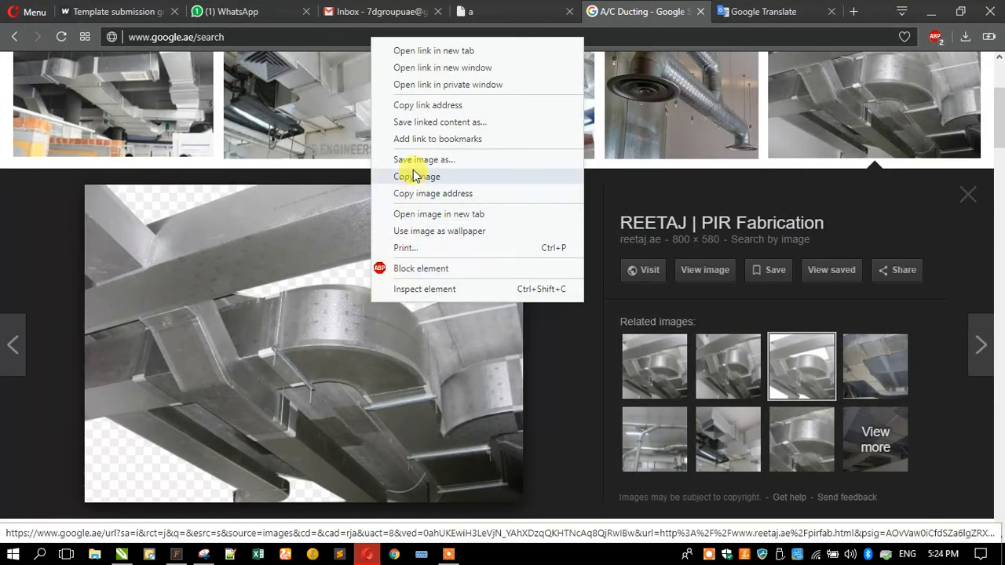
left_click(414, 170)
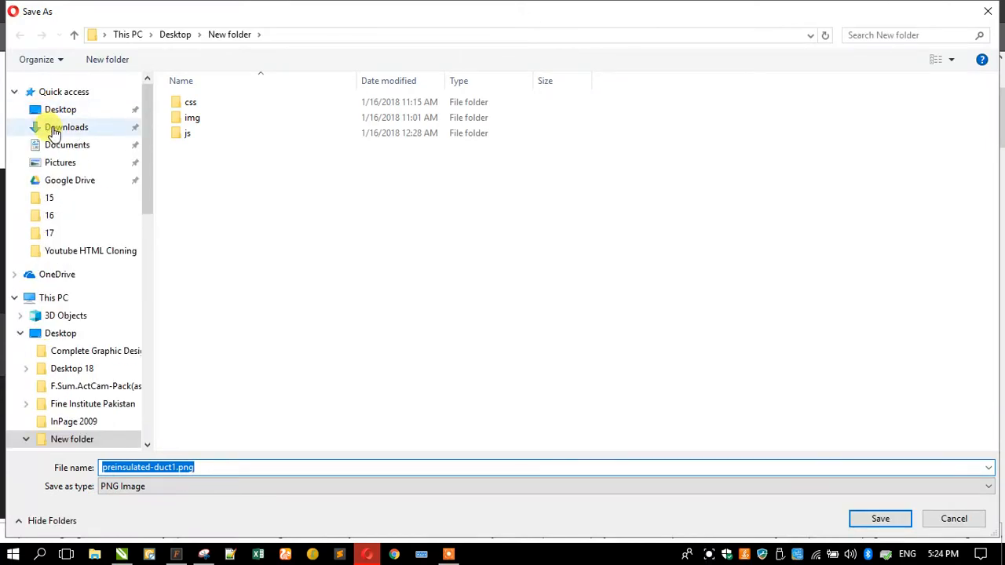
left_click(62, 109)
left_click(869, 514)
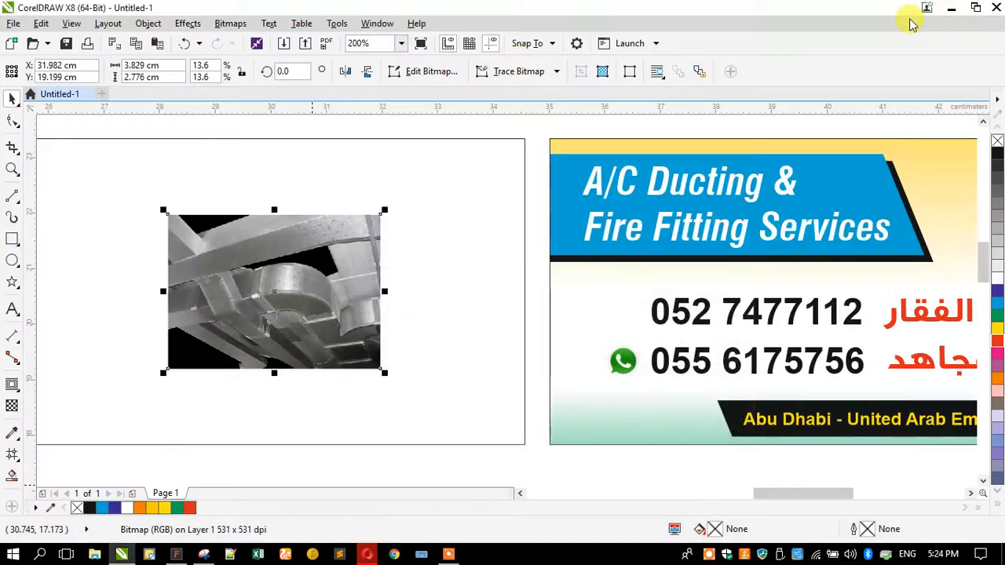
Drag preinsulated-duct1.png from the desktop onto the canvas and scale it to 20.3%
double_click(426, 8)
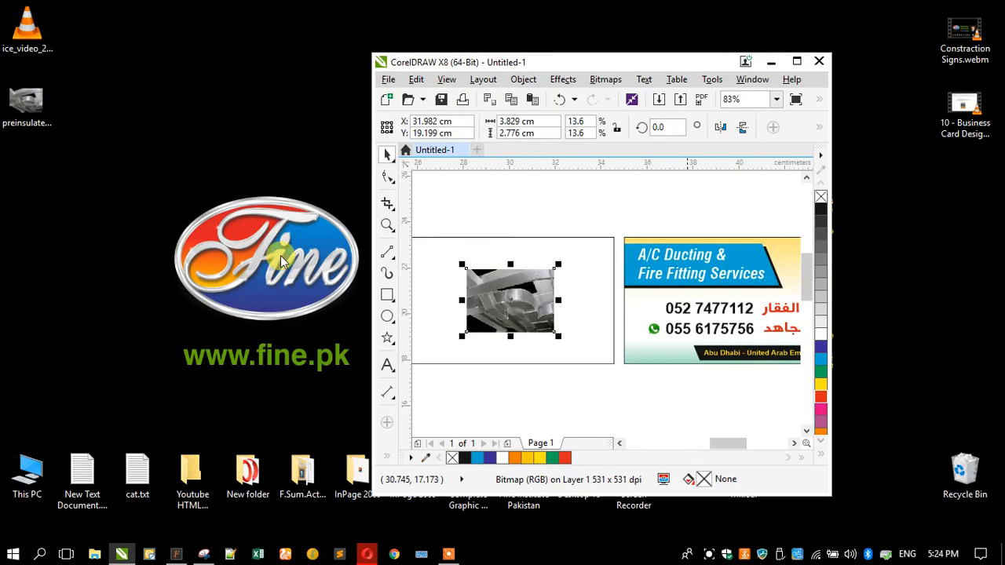
left_click_drag(27, 102, 478, 274)
scroll(478, 269, "down", 3)
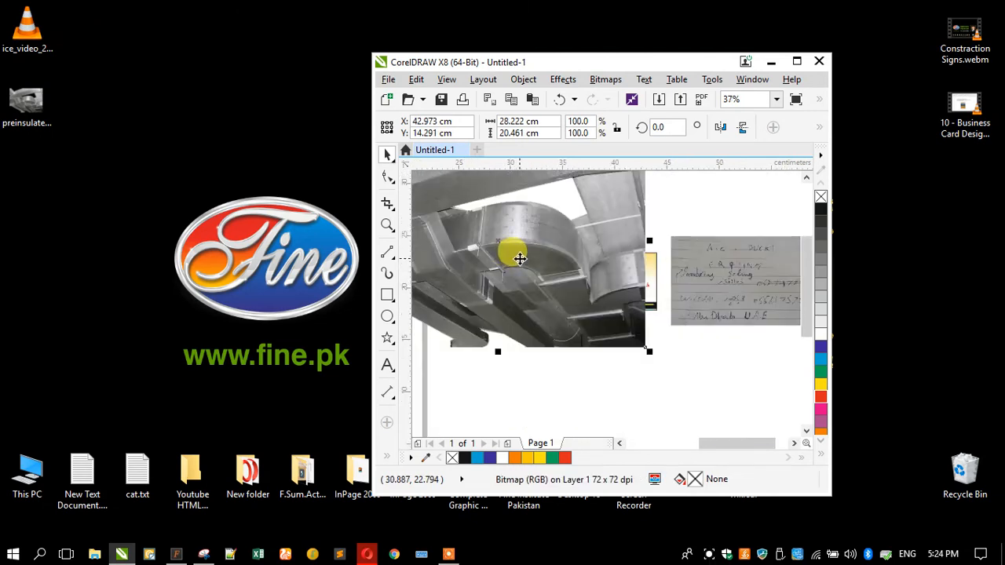
left_click_drag(643, 353, 519, 237)
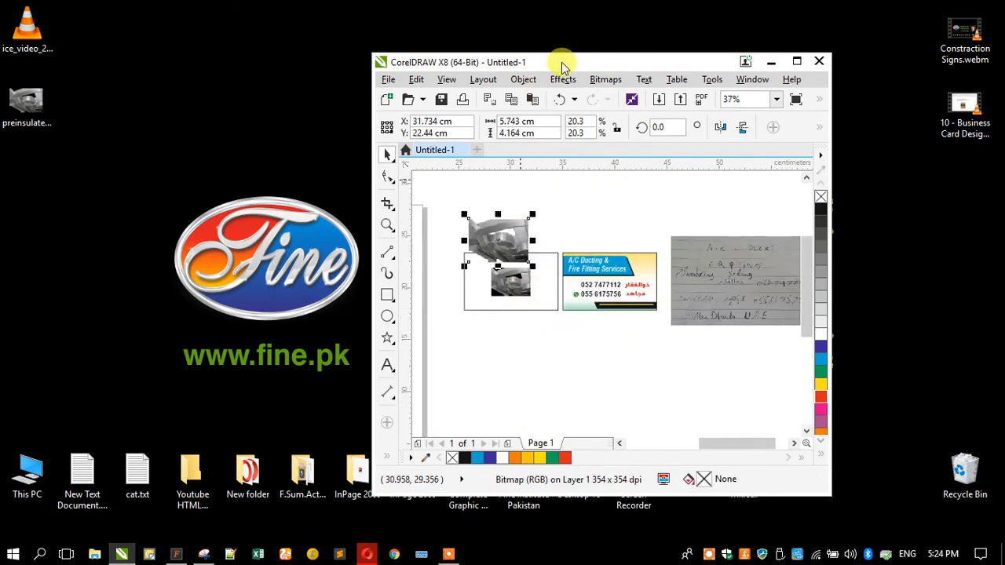
double_click(562, 62)
Delete the older small duct photo and align the new one to the card's top-right
left_click(352, 271)
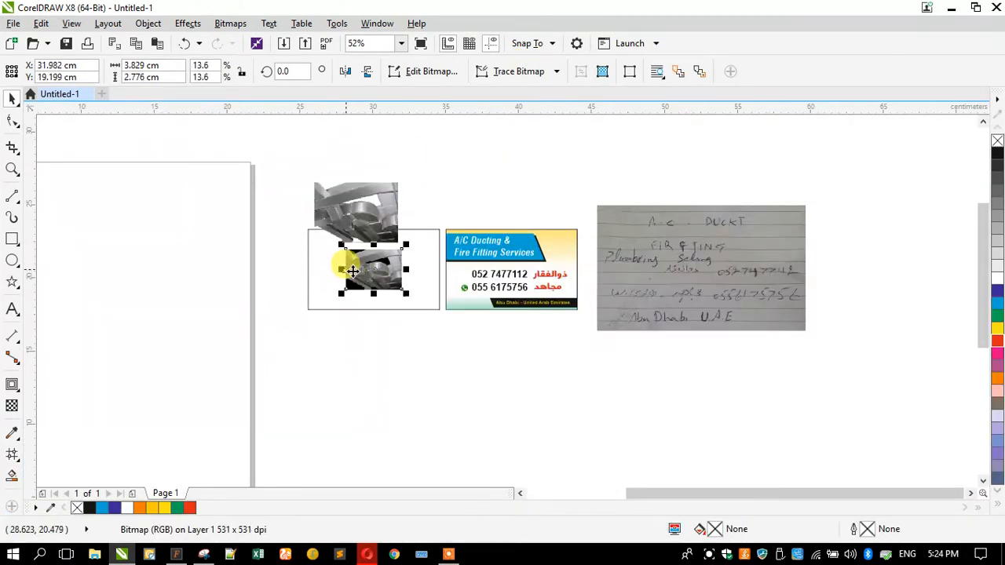
key("Delete")
left_click(355, 218)
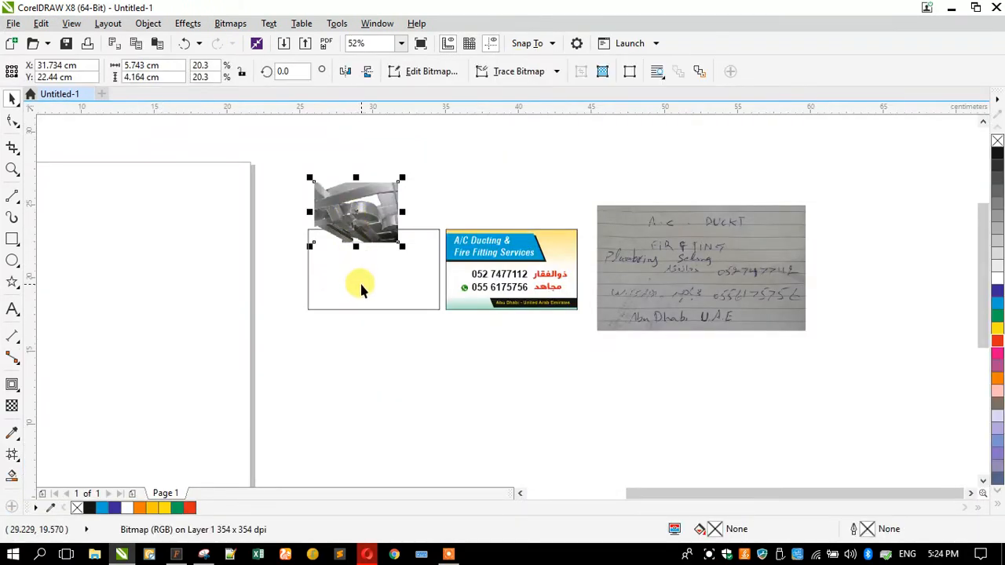
left_click(361, 284, "shift")
key("t")
key("r")
Scale the duct photo down to 15.9% in that corner and zoom in on both cards
left_click(287, 272)
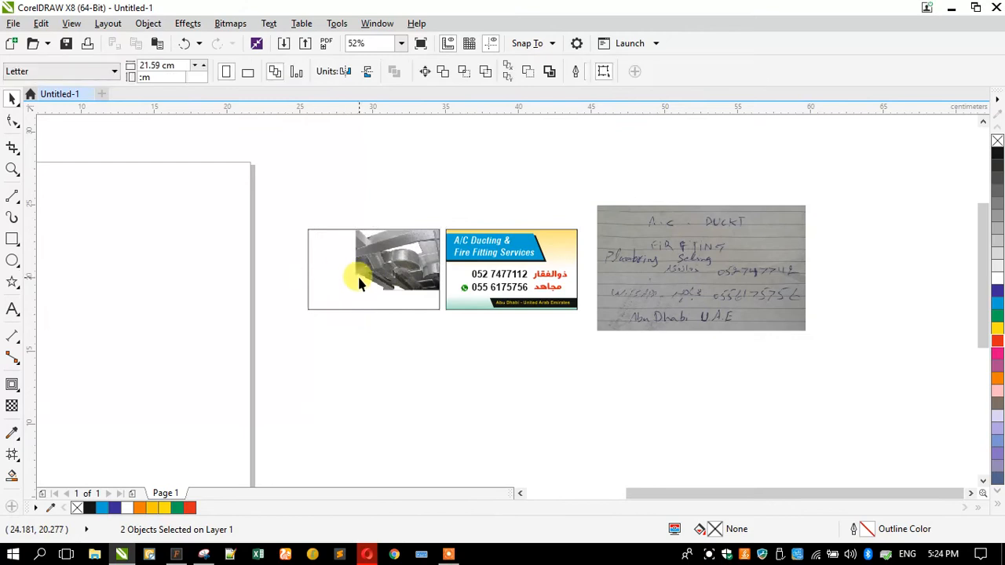
left_click(358, 275)
left_click_drag(350, 292, 374, 276)
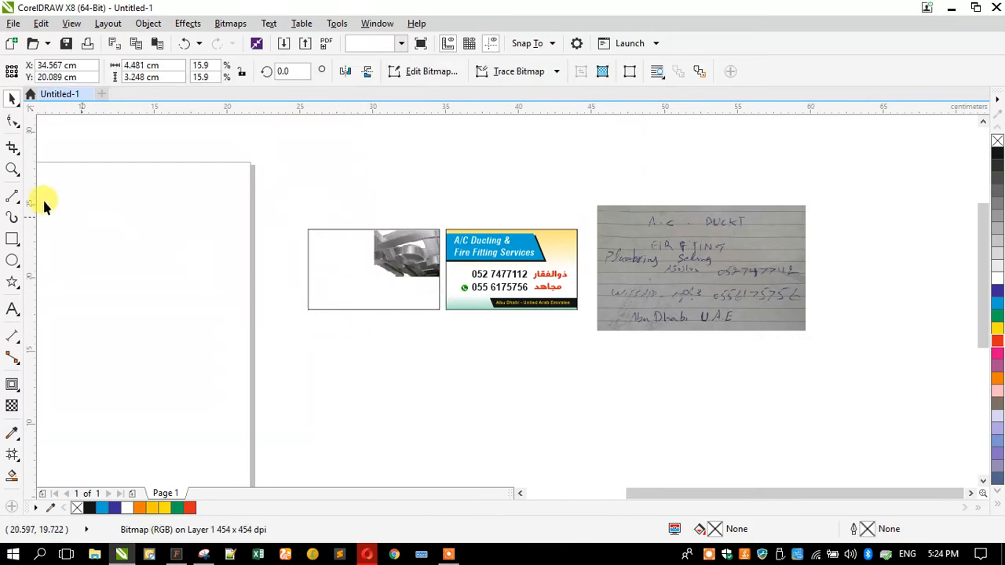
left_click(42, 198)
left_click(13, 168)
left_click_drag(294, 218, 794, 342)
left_click(12, 98)
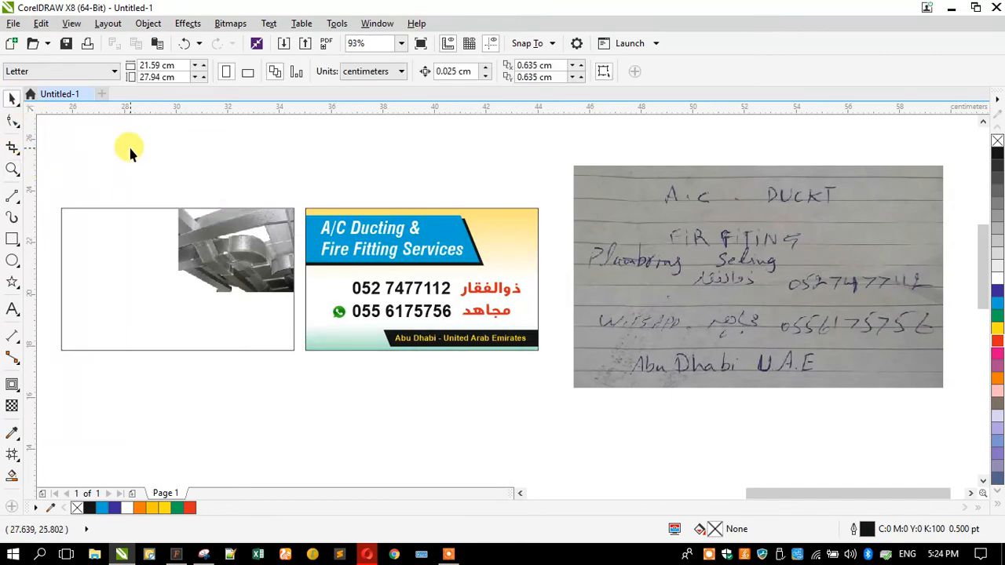
Copy the IndiaMART rooftop 'Air Conditioning Ducting Work' photo from Google Images
left_click(369, 555)
scroll(374, 285, "down", 5)
scroll(357, 245, "down", 5)
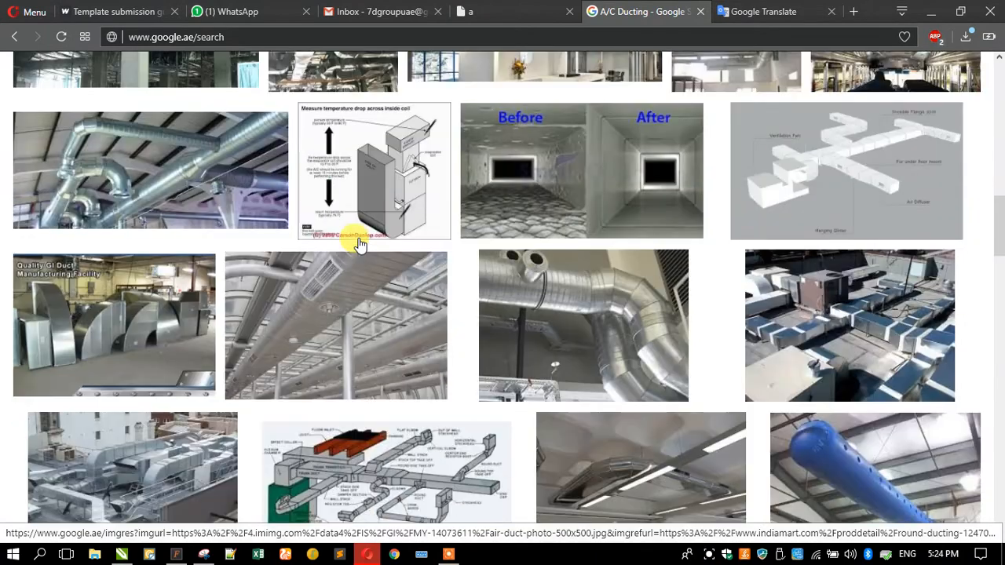
scroll(357, 245, "down", 1)
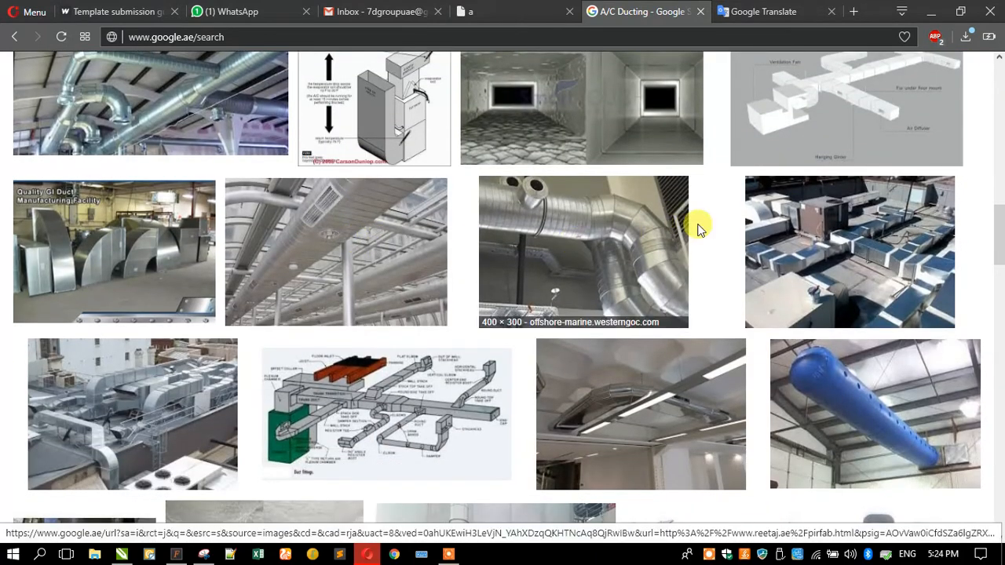
left_click(112, 399)
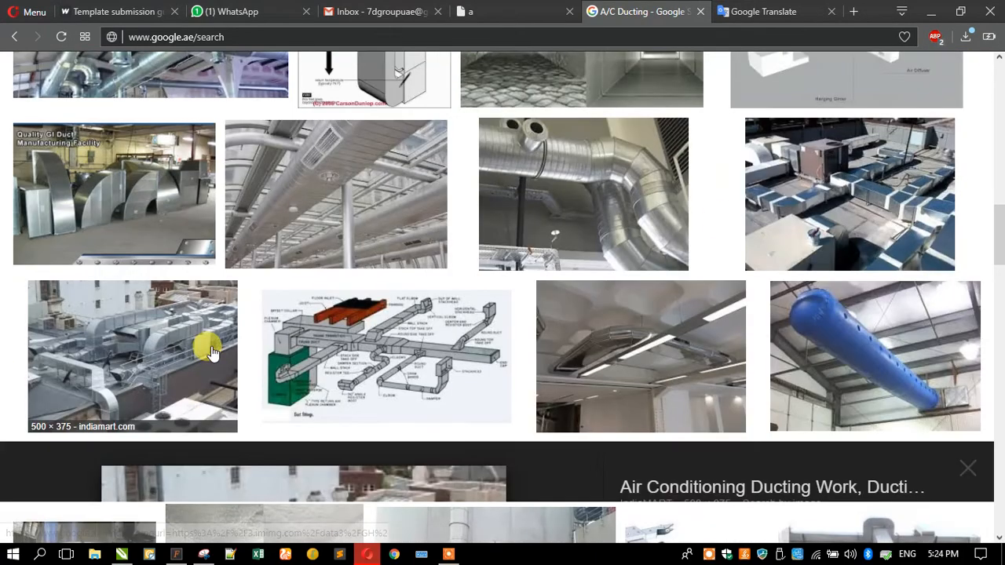
right_click(240, 327)
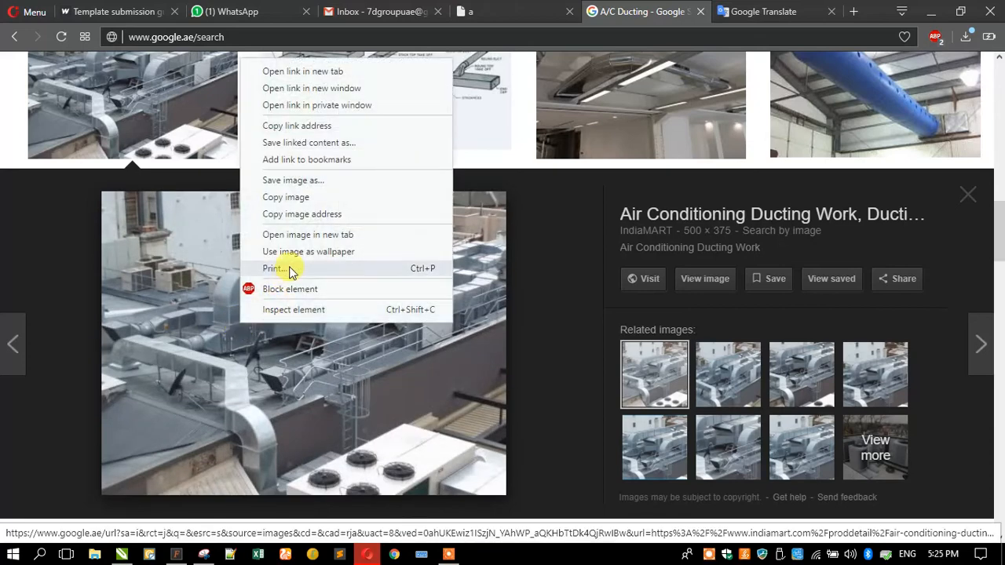
left_click(288, 202)
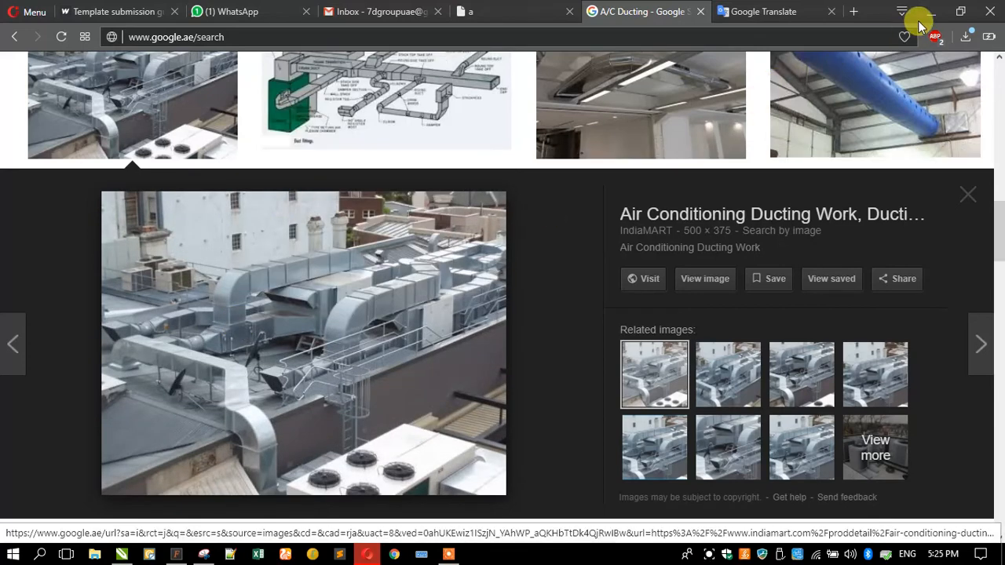
left_click(930, 11)
right_click(155, 172)
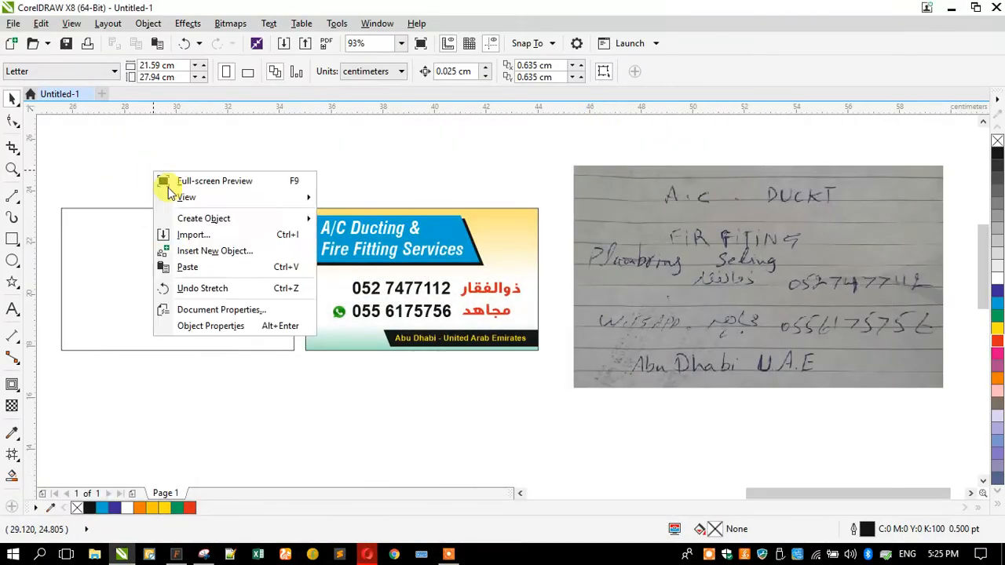
Paste the rooftop photo, centre it vertically on the card and scale it to about 24.6%
left_click(189, 267)
left_click(155, 260, "shift")
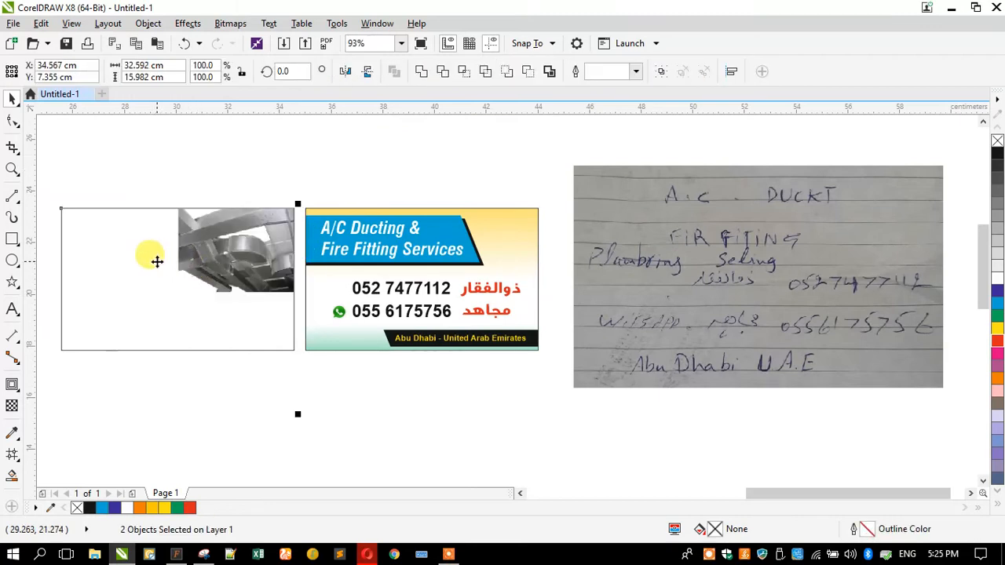
key("c")
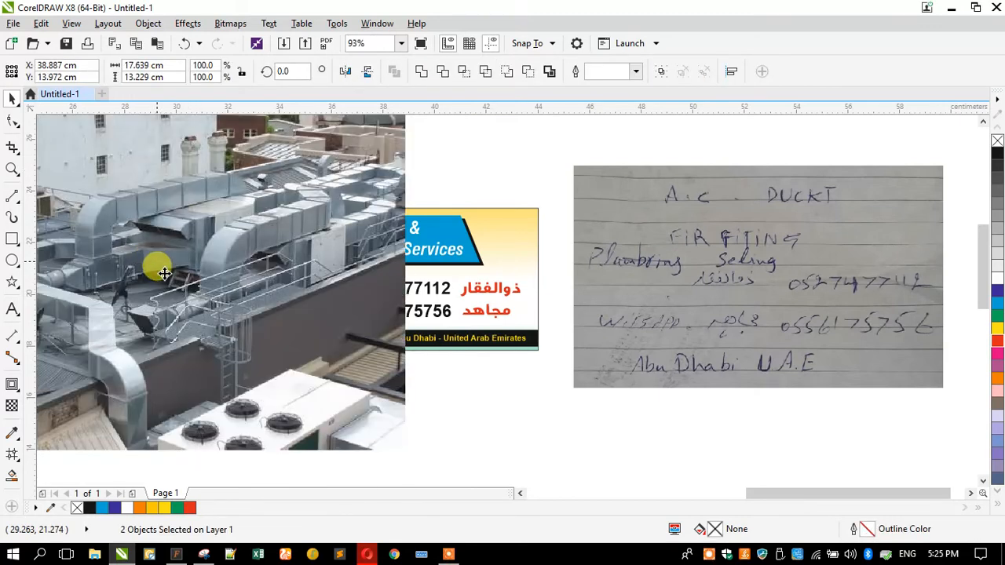
left_click(163, 272)
left_click_drag(405, 451, 126, 250)
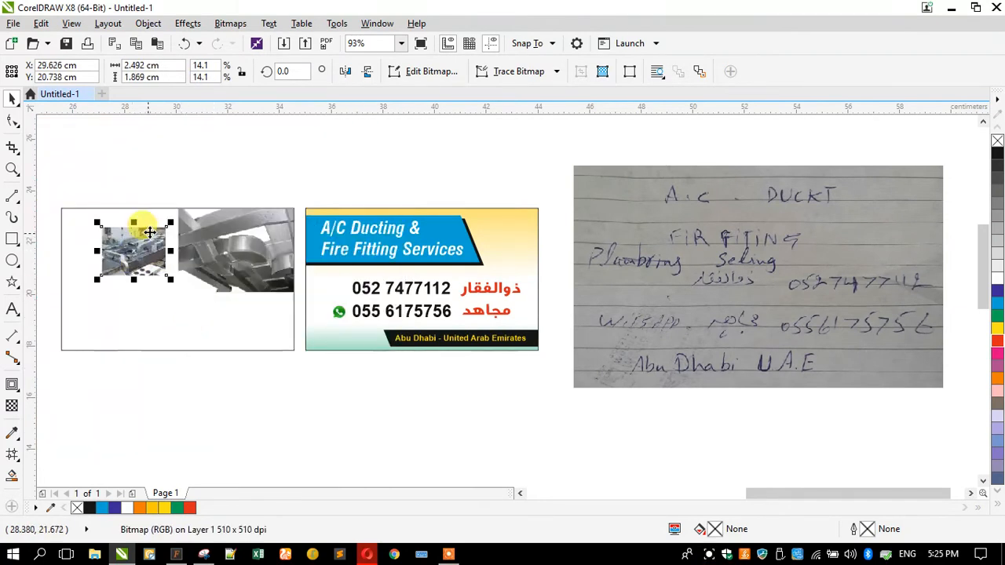
left_click_drag(168, 224, 196, 205)
left_click_drag(196, 279, 220, 295)
Align the rooftop photo with the back card's left edge
left_click(136, 337, "shift")
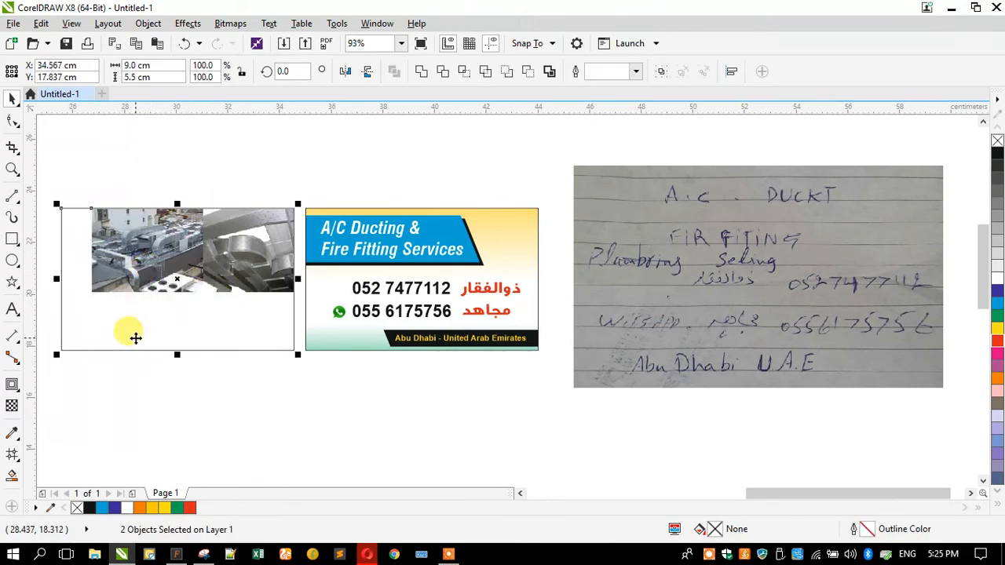
key("l")
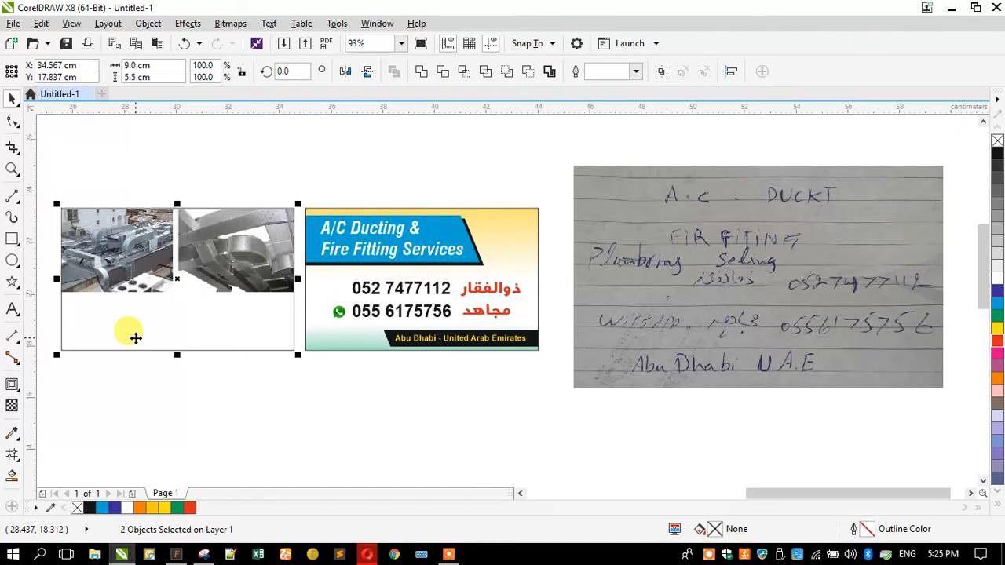
left_click(130, 412)
left_click(118, 266)
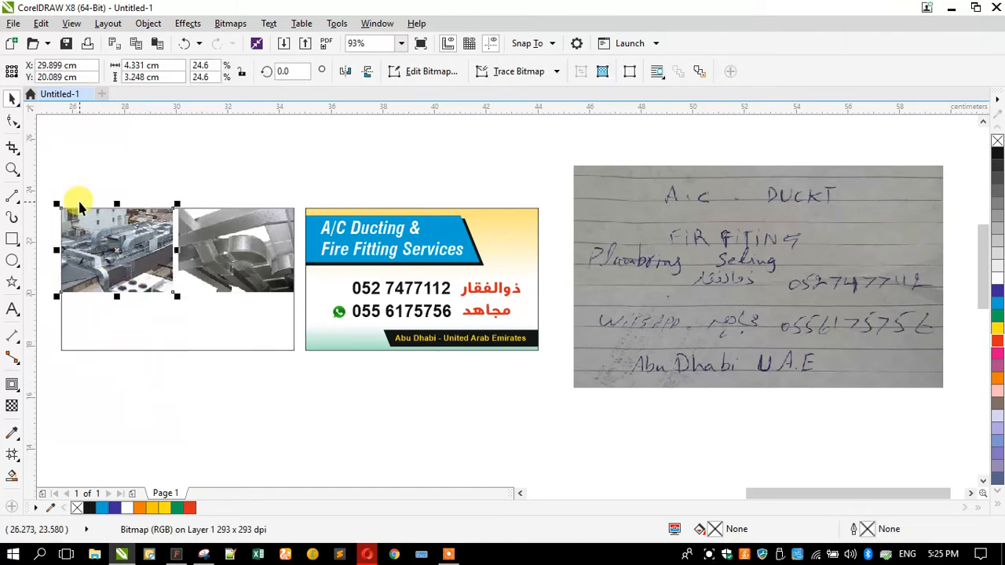
scroll(79, 197, "up", 3)
scroll(243, 281, "down", 3)
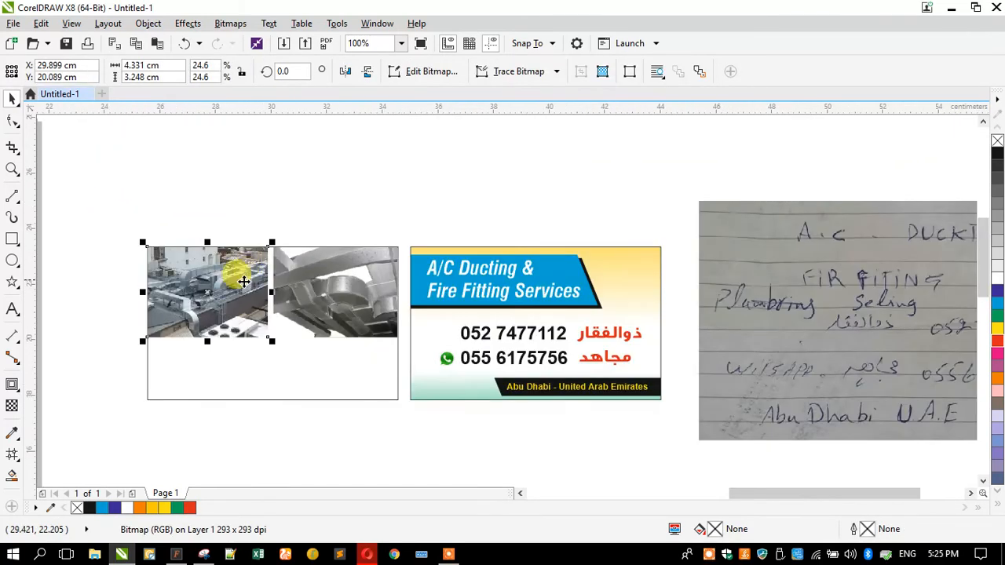
left_click(191, 365)
scroll(201, 367, "up", 2)
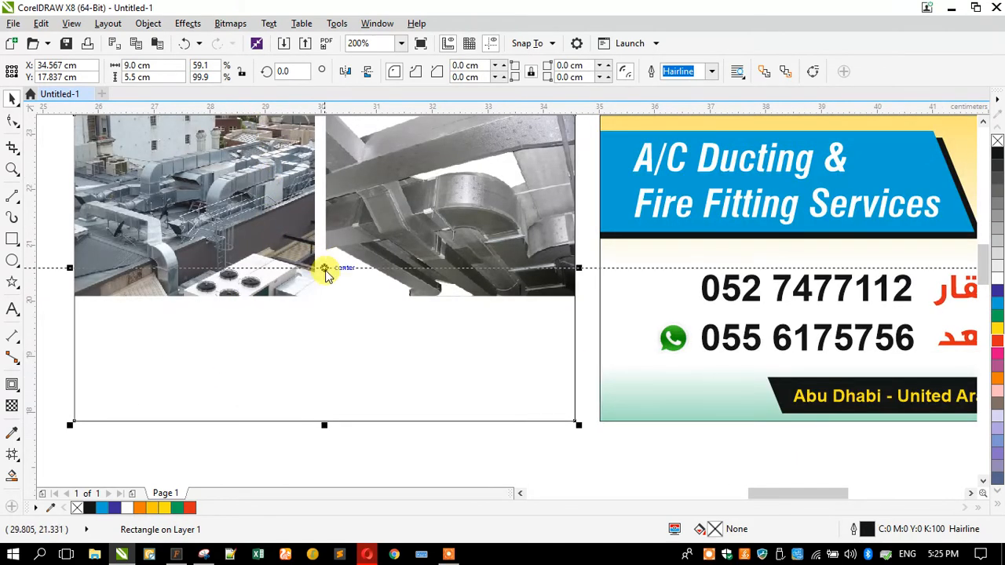
Nudge the rooftop photo against the duct photo and shrink both together to about 84%
left_click(265, 201)
left_click_drag(276, 215, 288, 221)
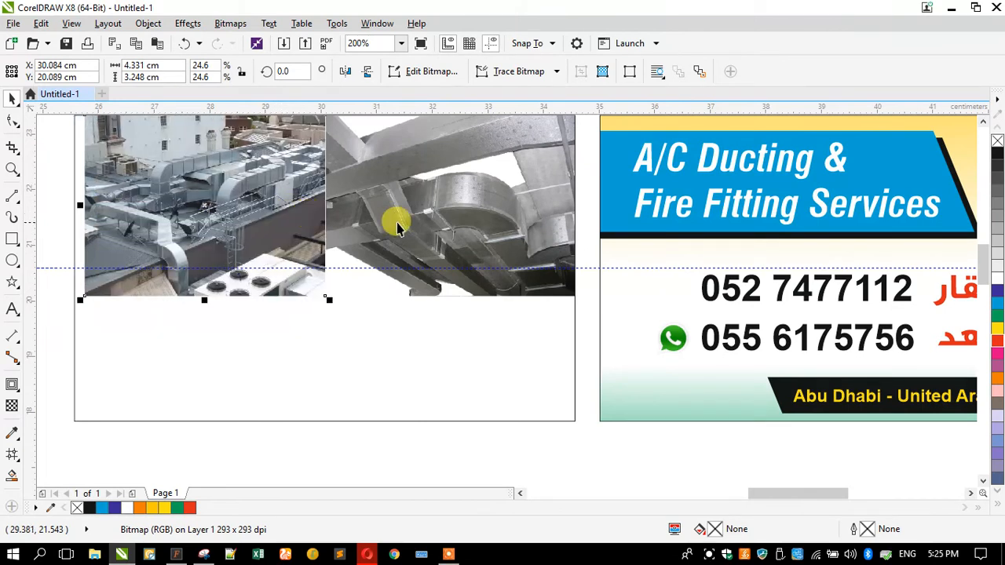
left_click(332, 229, "shift")
left_click_drag(78, 302, 161, 275)
scroll(294, 314, "down", 2)
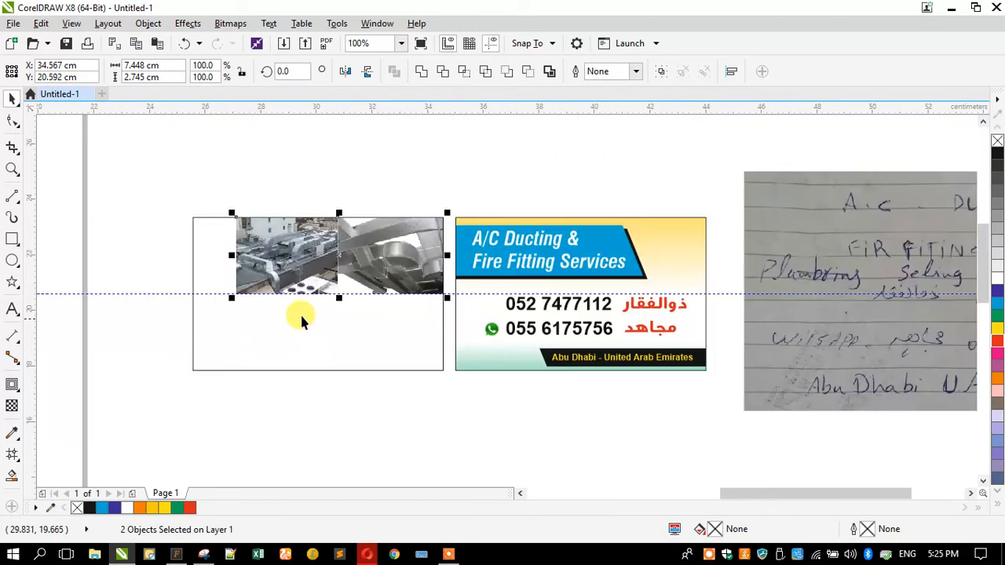
key("Escape")
scroll(254, 269, "up", 2)
Stretch both photos to the card's left edge and widen the rooftop photo to meet the close-up
left_click(432, 263)
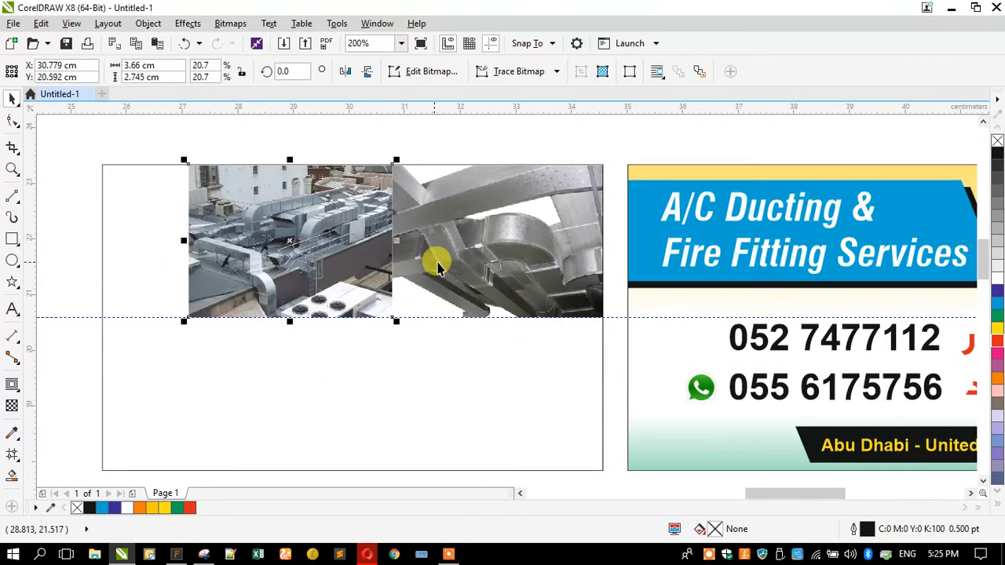
left_click(250, 241, "shift")
left_click_drag(182, 239, 101, 240)
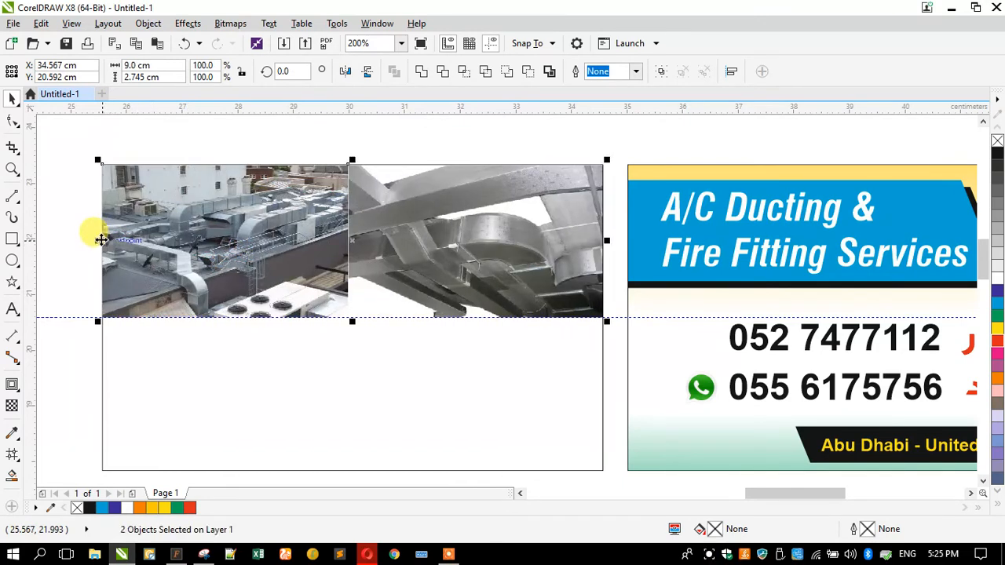
left_click(55, 275)
left_click(278, 247)
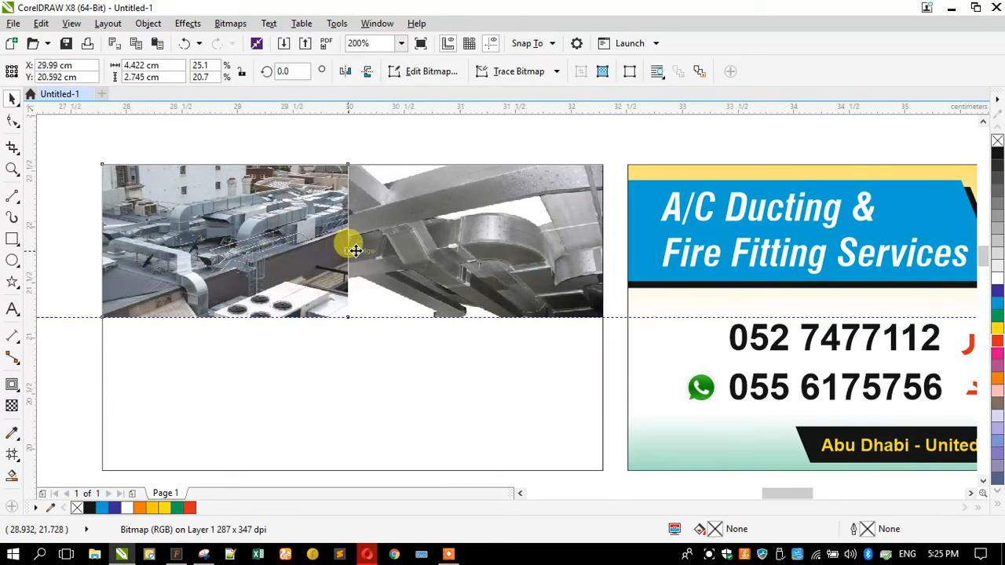
scroll(353, 233, "up", 2)
left_click_drag(355, 233, 354, 240)
scroll(324, 225, "down", 2)
scroll(323, 224, "down", 2)
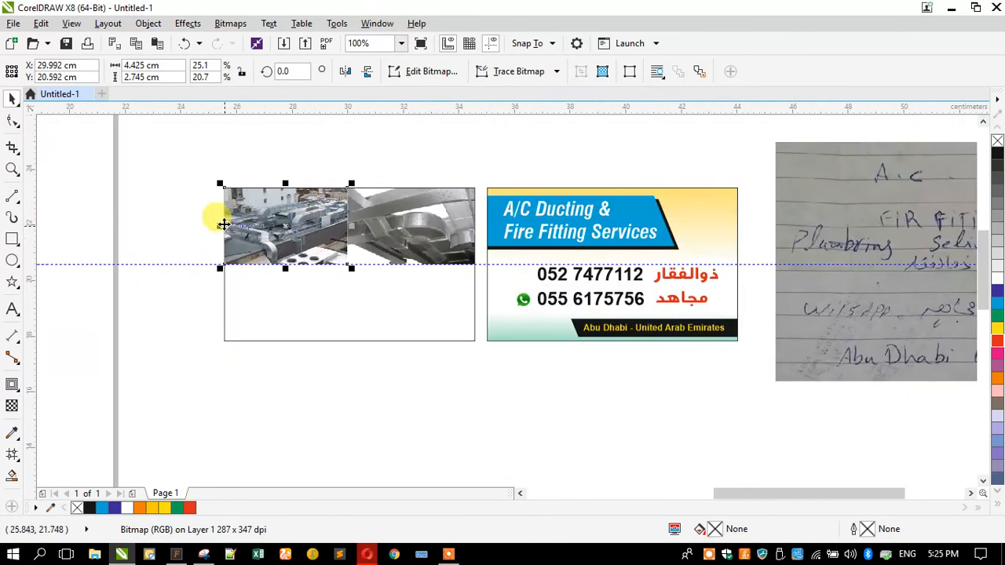
scroll(310, 240, "up", 5)
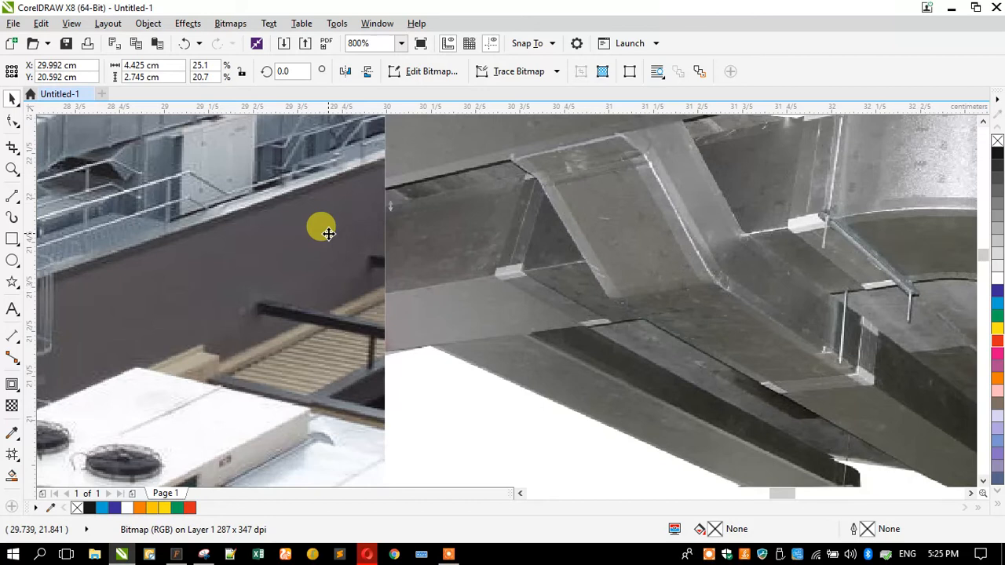
scroll(328, 233, "down", 4)
Align the rooftop photo to the bottom of the back-side rectangle
left_click(167, 235)
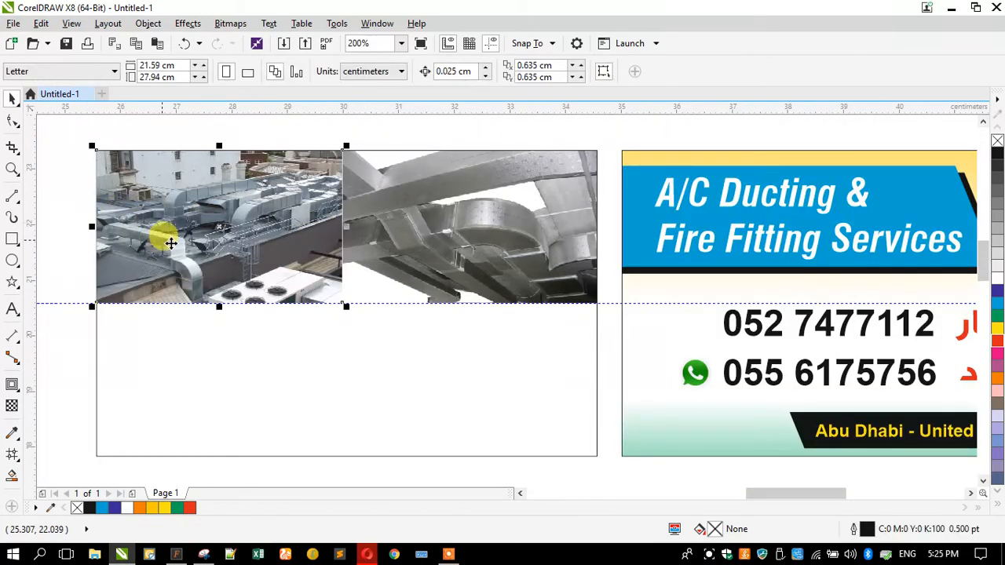
left_click(241, 335, "shift")
key("m")
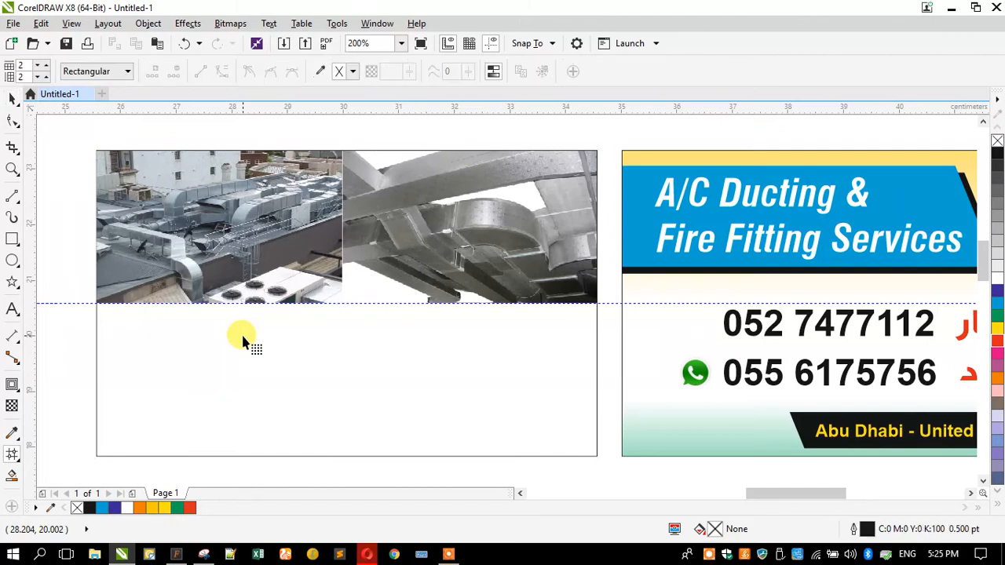
key("space")
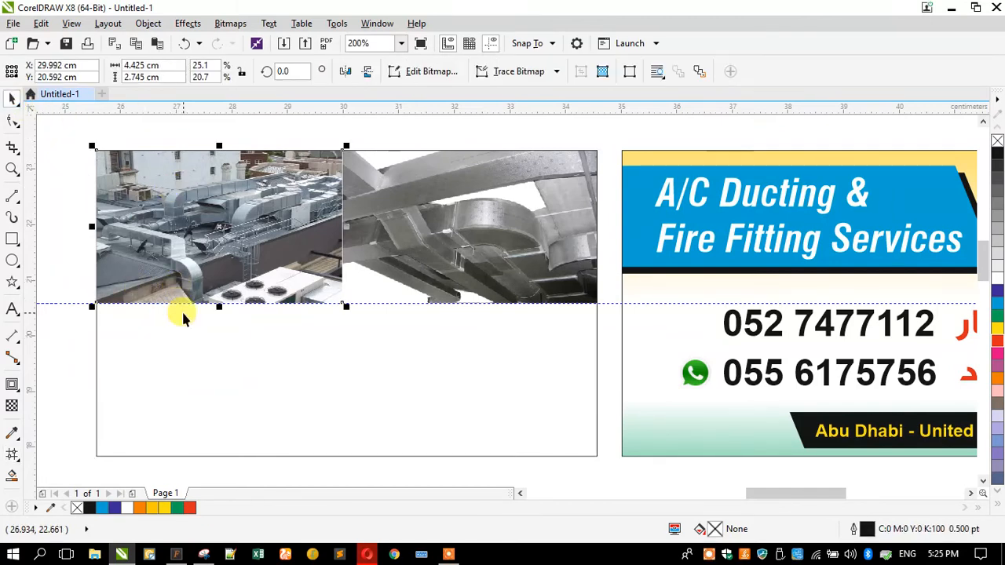
left_click(182, 314, "shift")
key("b")
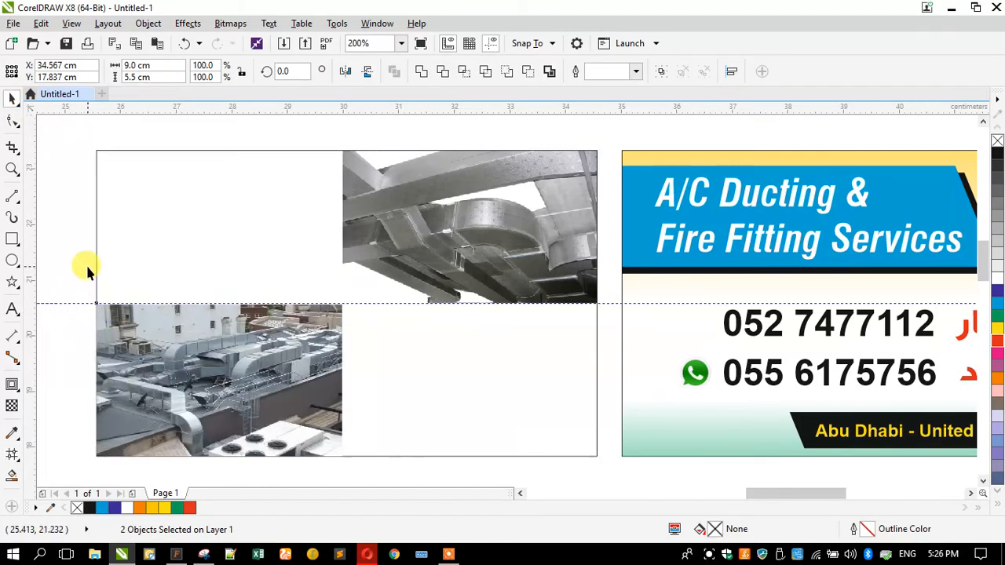
Select the words 'Fire Fitting' in the banner headline text
left_click(87, 271)
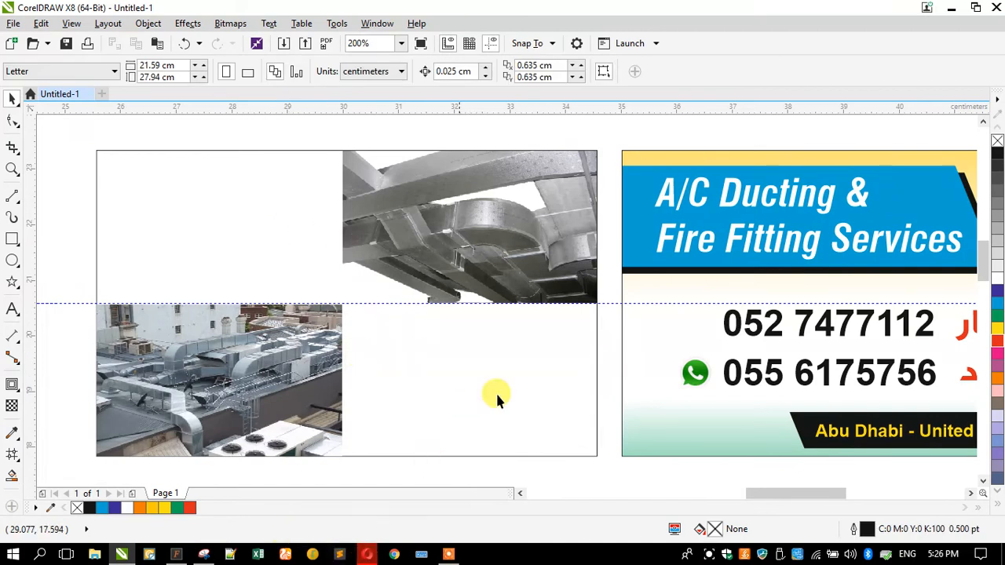
double_click(688, 246)
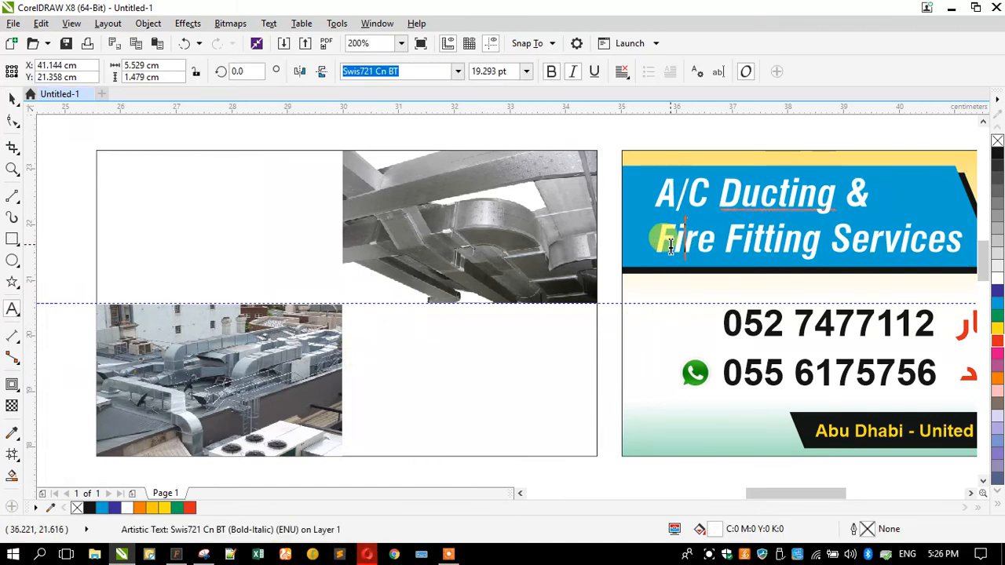
left_click_drag(659, 240, 822, 246)
key("ctrl+c")
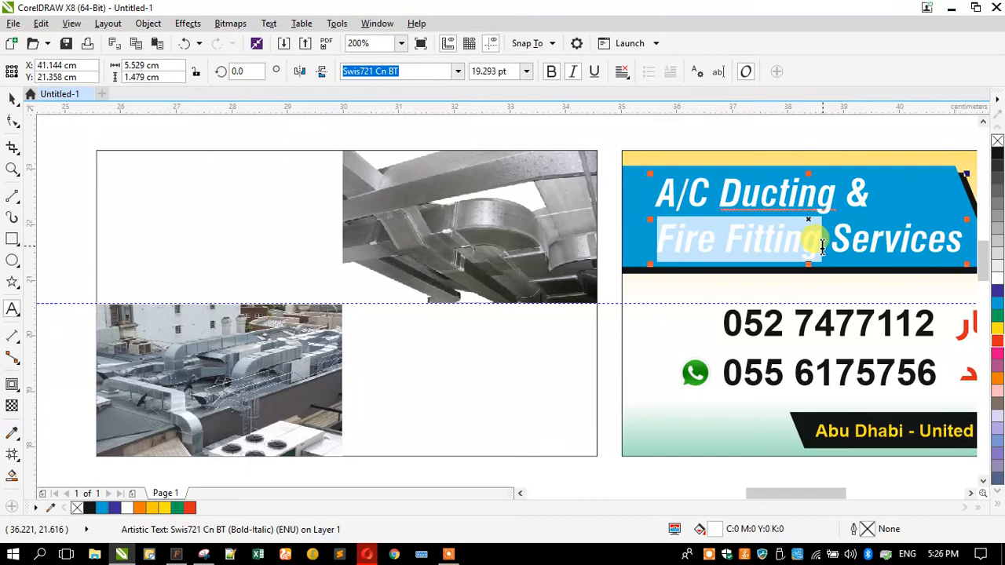
left_click(367, 554)
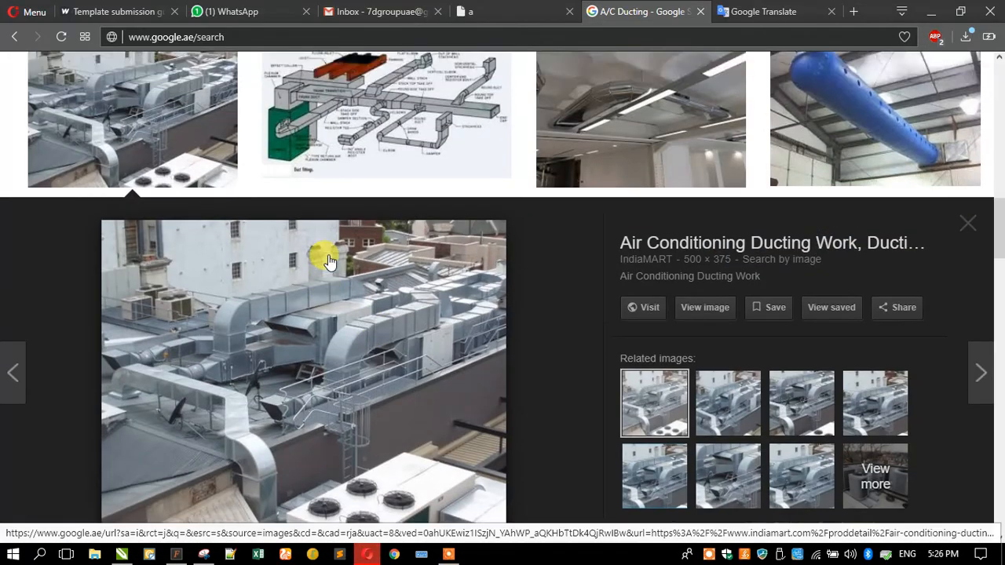
Replace the image search query with 'Fire Fitting'
scroll(330, 262, "up", 12)
left_click_drag(232, 88, 3, 137)
key("ctrl+v")
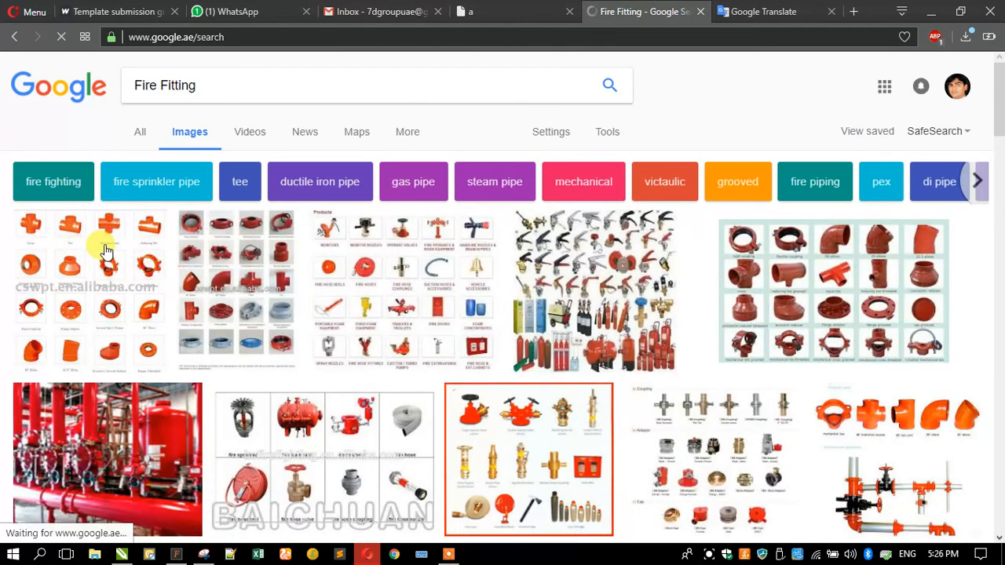
scroll(106, 251, "down", 3)
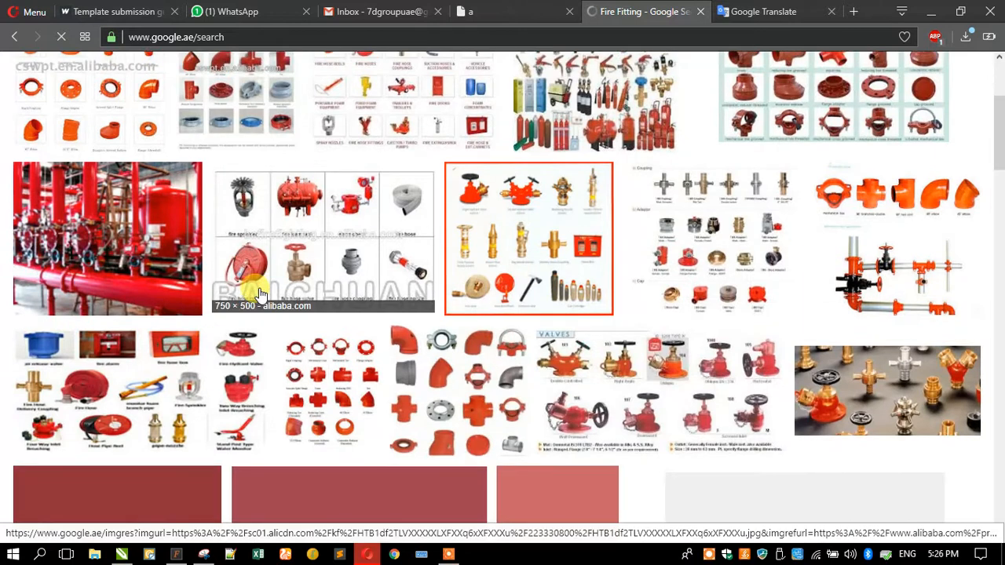
Copy the red hose-cabinet and extinguishers image and return to CorelDRAW
left_click(49, 248)
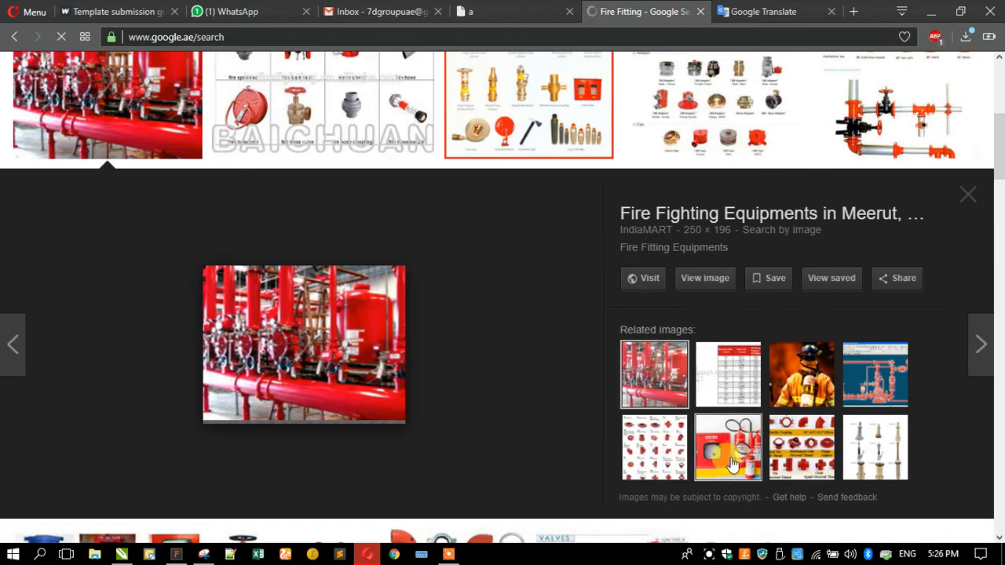
left_click(728, 448)
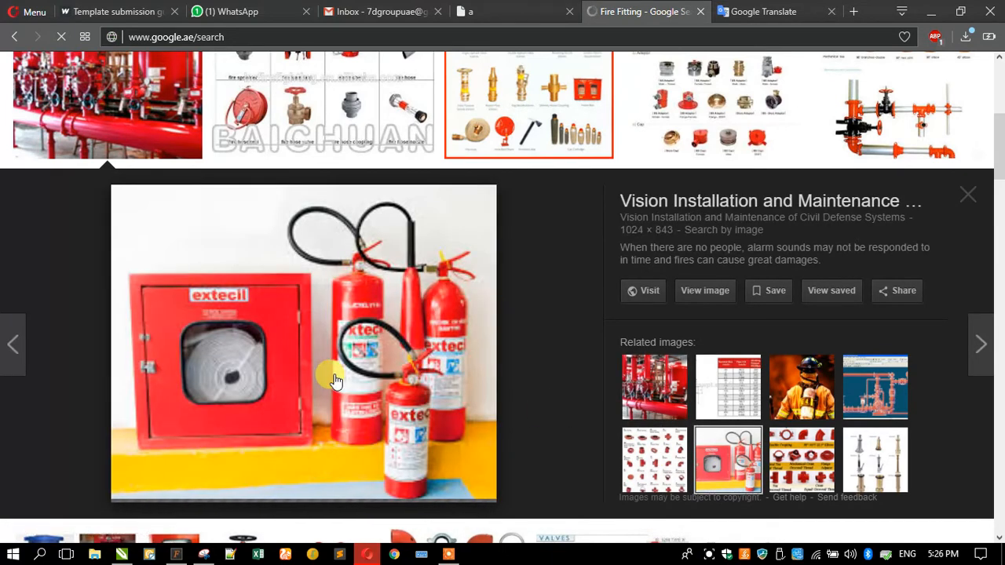
right_click(277, 400)
left_click(327, 279)
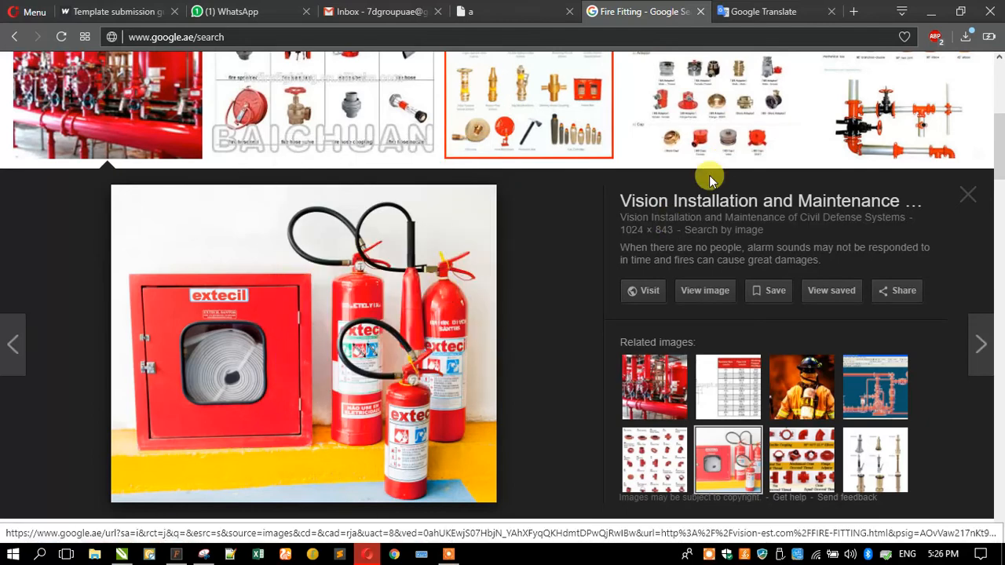
left_click(935, 16)
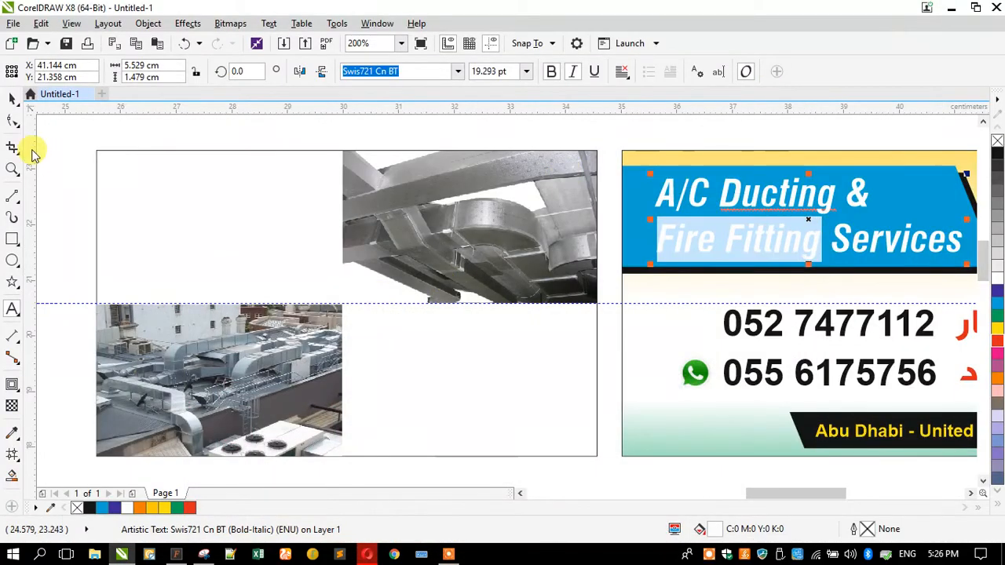
Paste the extinguisher photo, shrink it to about 17% and centre it on the card
left_click(13, 99)
right_click(53, 163)
left_click(94, 262)
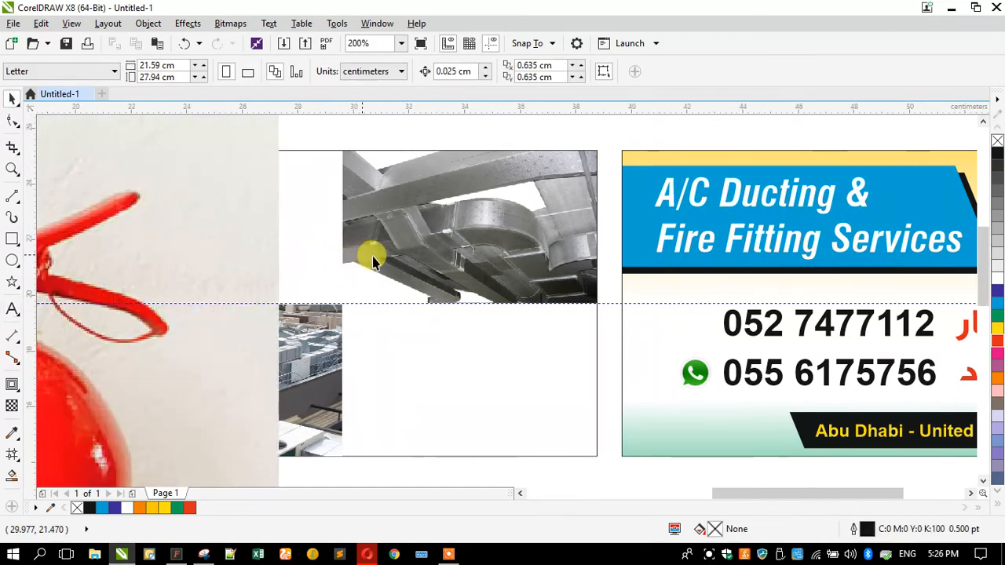
scroll(370, 253, "down", 2)
left_click(232, 251)
left_click_drag(352, 145, 141, 323)
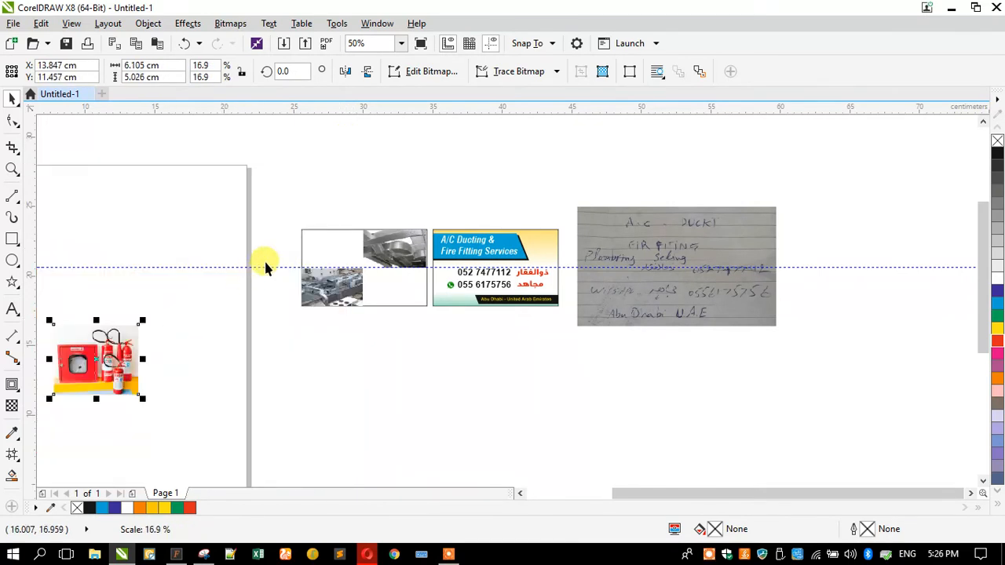
left_click(310, 247, "shift")
key("c")
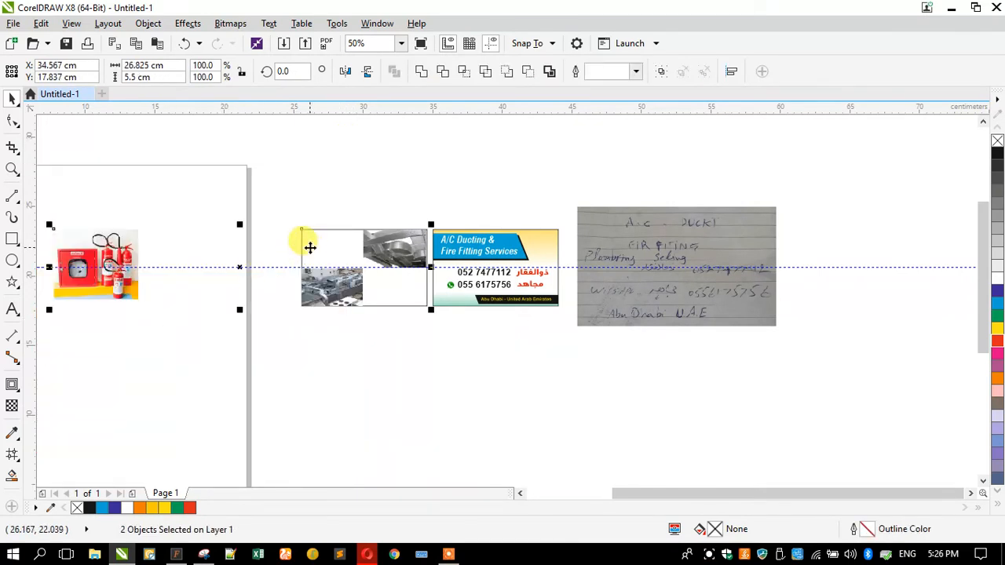
key("e")
Resize the extinguisher photo to fill the top-left quarter beside the duct close-up
left_click(200, 242)
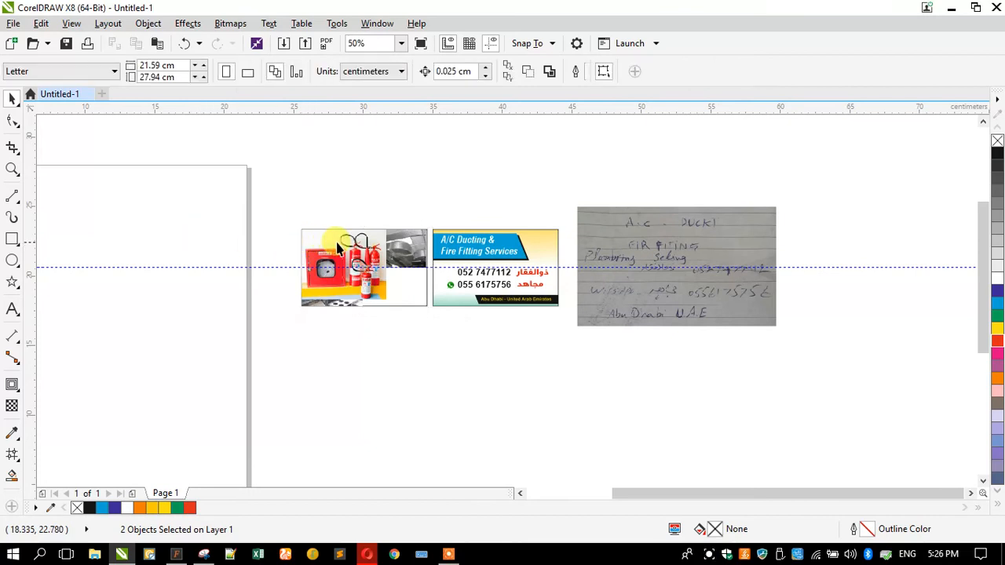
left_click(362, 259)
left_click_drag(388, 301, 345, 265)
scroll(348, 267, "up", 2)
scroll(349, 271, "up", 1)
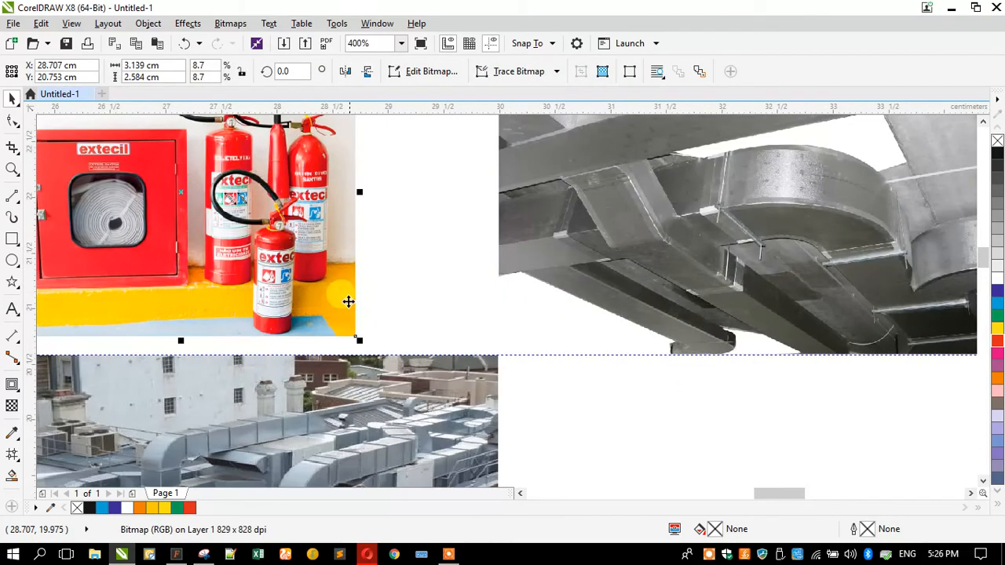
scroll(347, 301, "down", 1)
left_click_drag(352, 320, 398, 338)
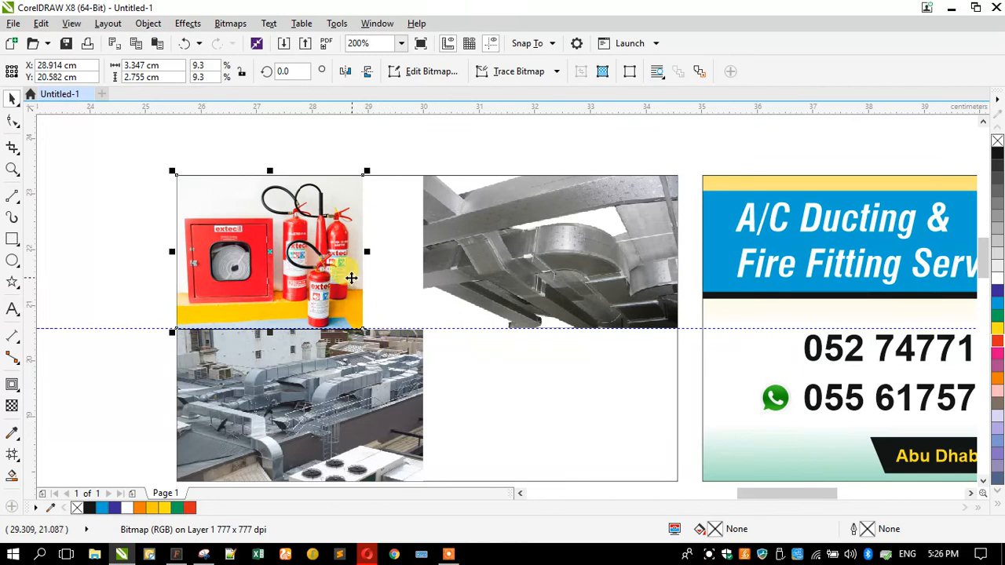
key("ctrl+z")
key("ctrl+z")
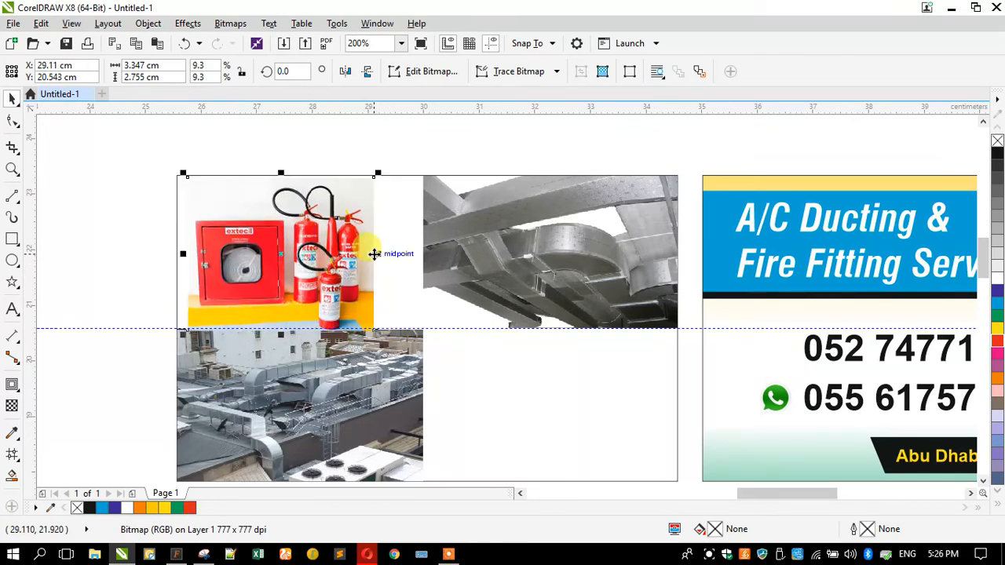
key("ctrl+shift+z")
left_click_drag(366, 251, 424, 250)
left_click(121, 232)
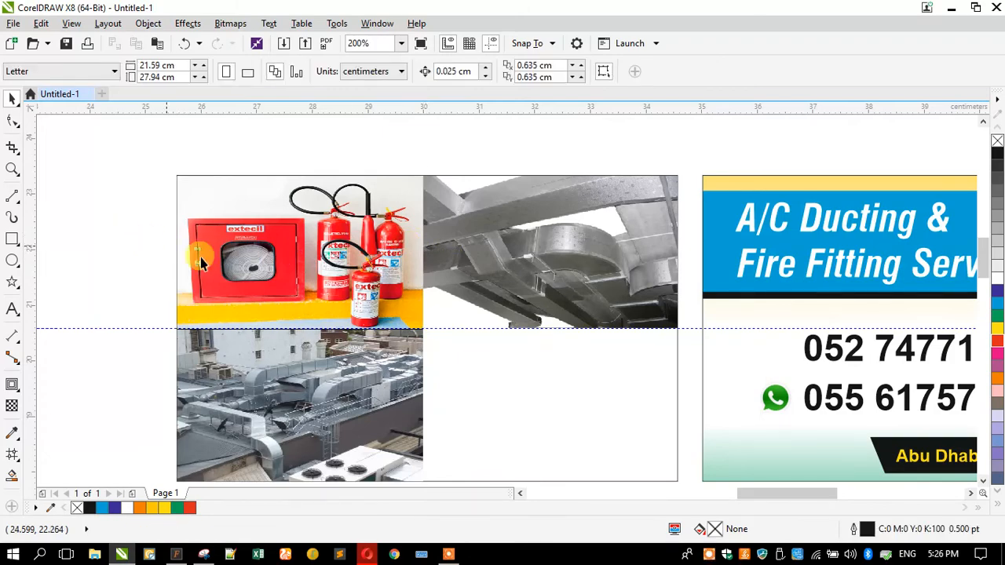
Preview fire extinguisher, sprinkler valve and pipework images among the 'Fire Fitting' results
left_click(366, 549)
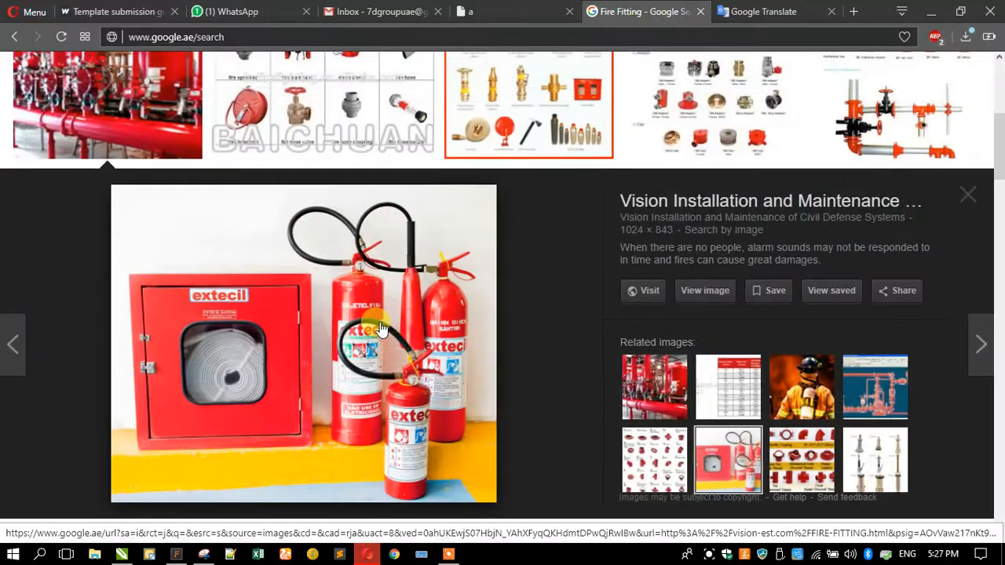
scroll(380, 328, "down", 6)
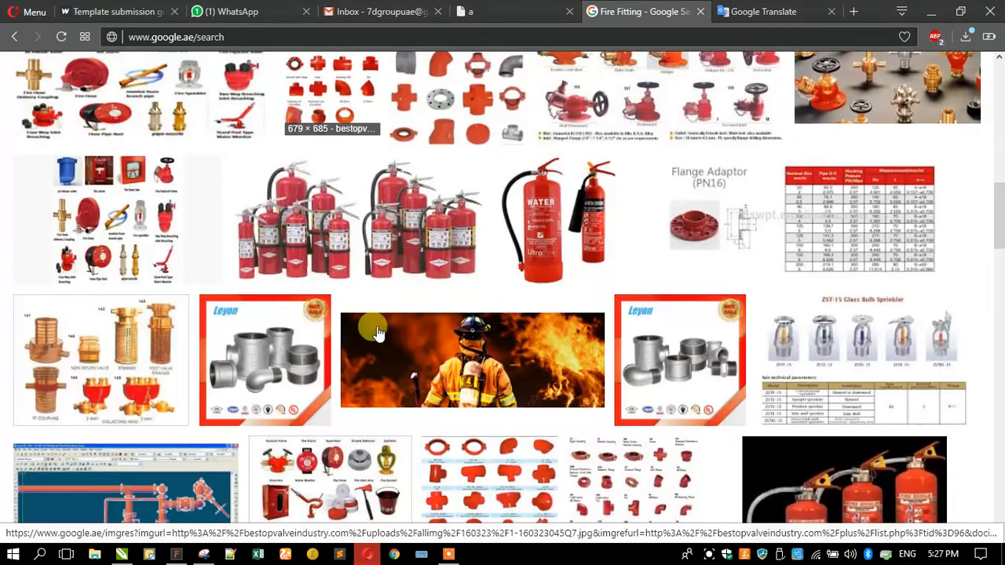
left_click(358, 216)
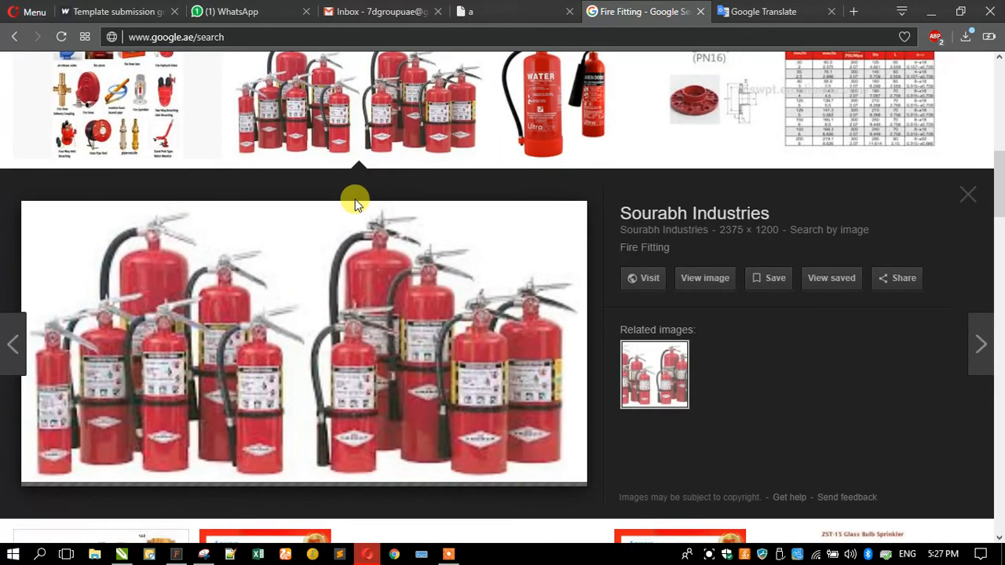
scroll(402, 281, "down", 7)
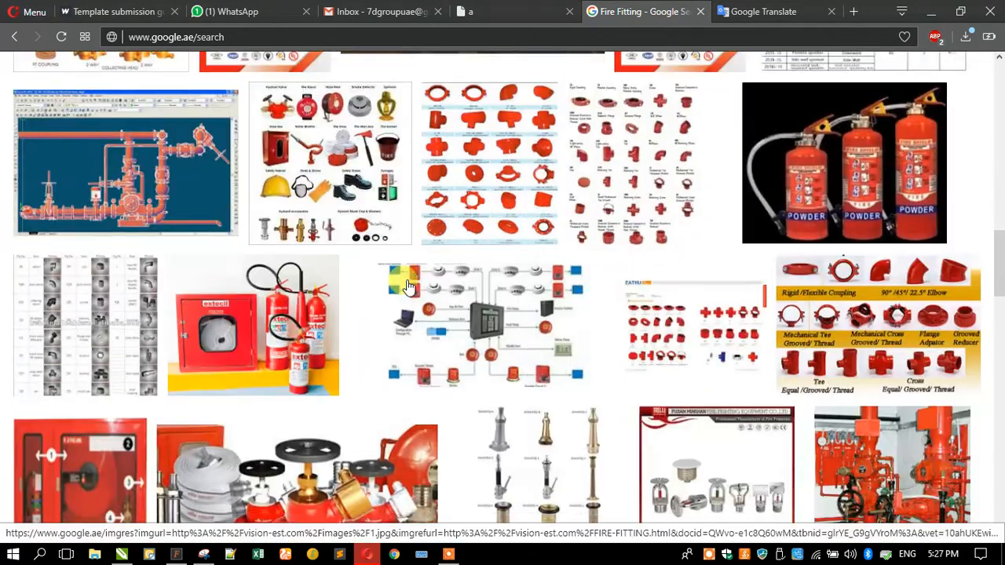
left_click(816, 446)
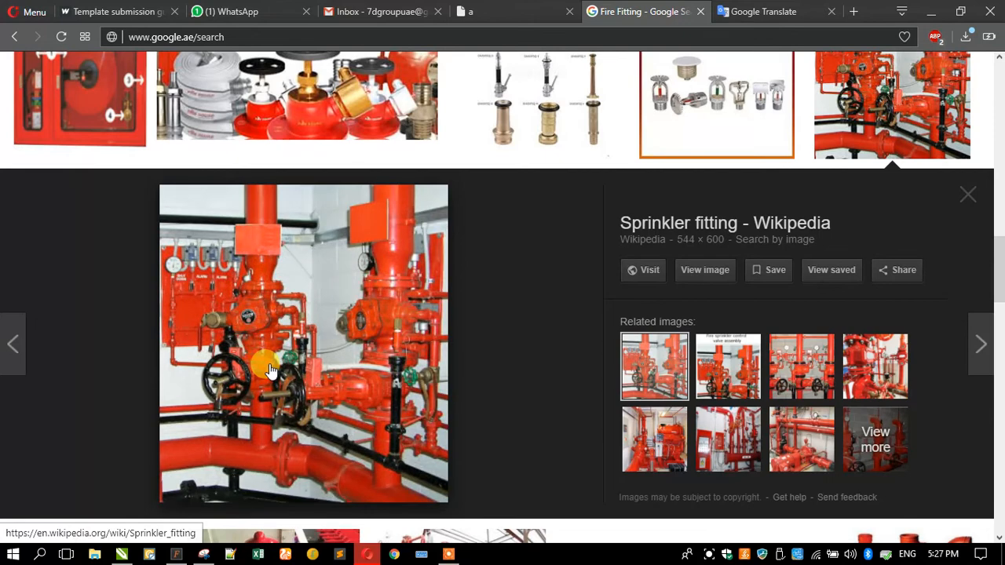
left_click(639, 440)
left_click(709, 439)
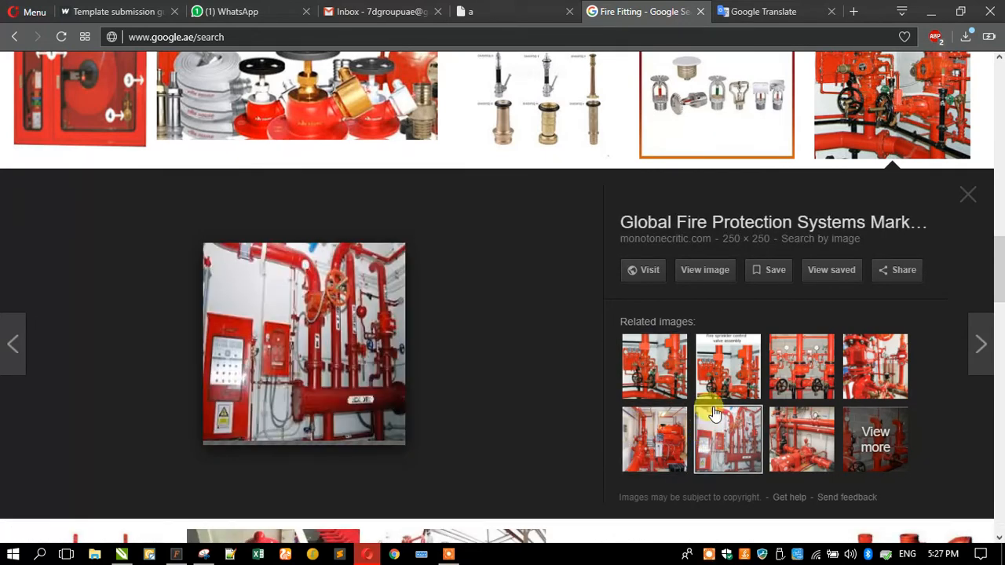
left_click(716, 368)
left_click(685, 371)
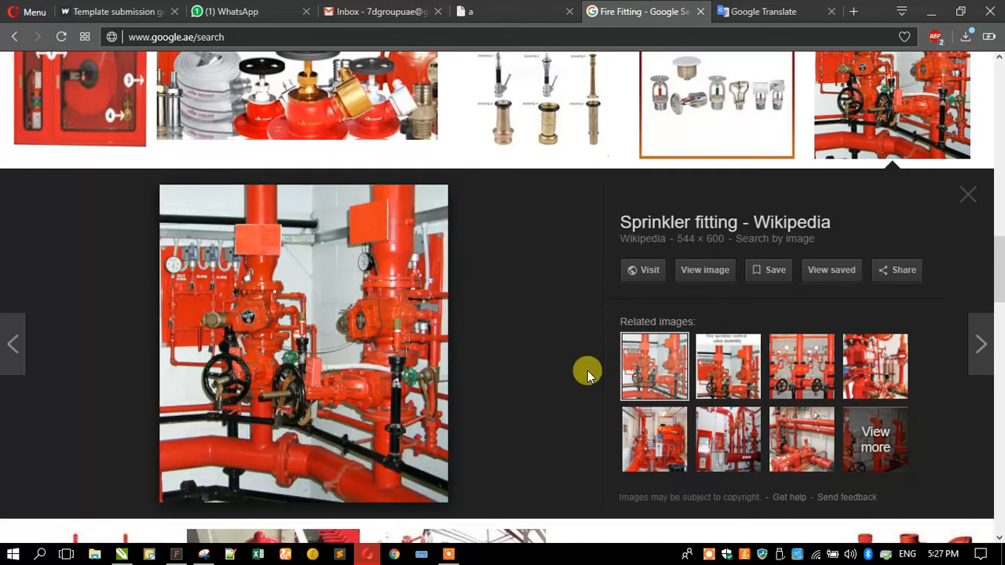
left_click(824, 379)
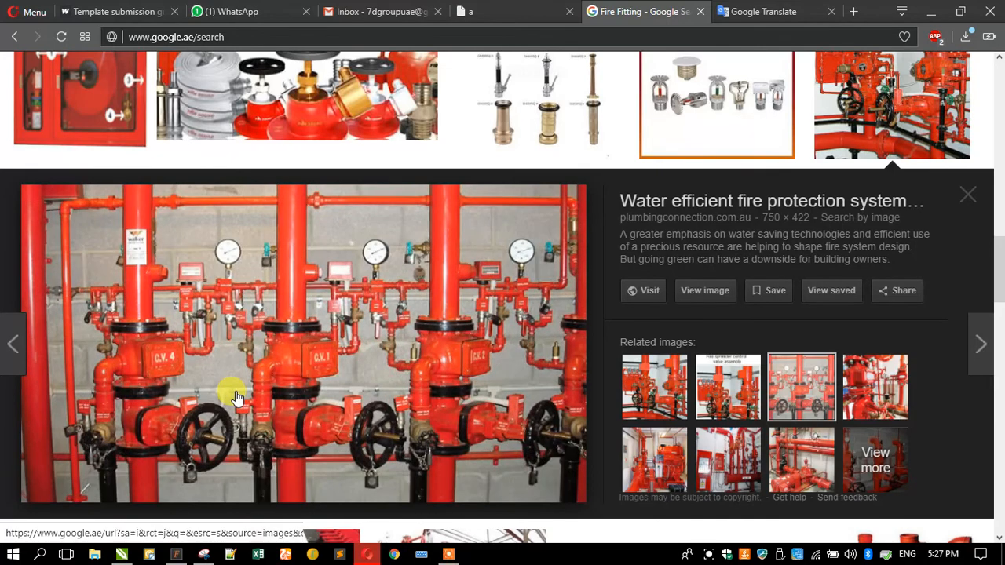
Copy the water-efficient fire protection pipework photo and return to CorelDRAW
right_click(235, 393)
left_click(304, 265)
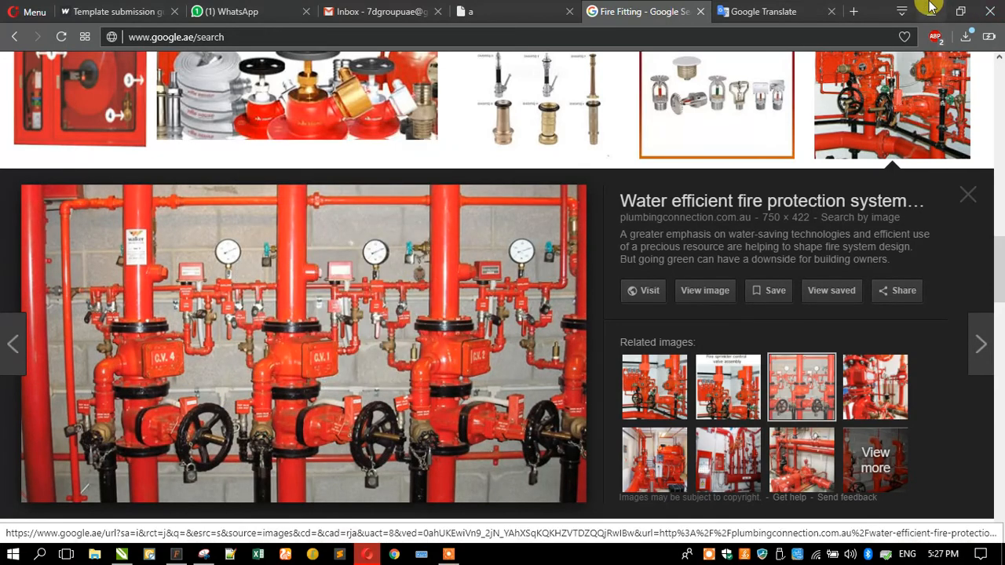
left_click(931, 10)
right_click(387, 135)
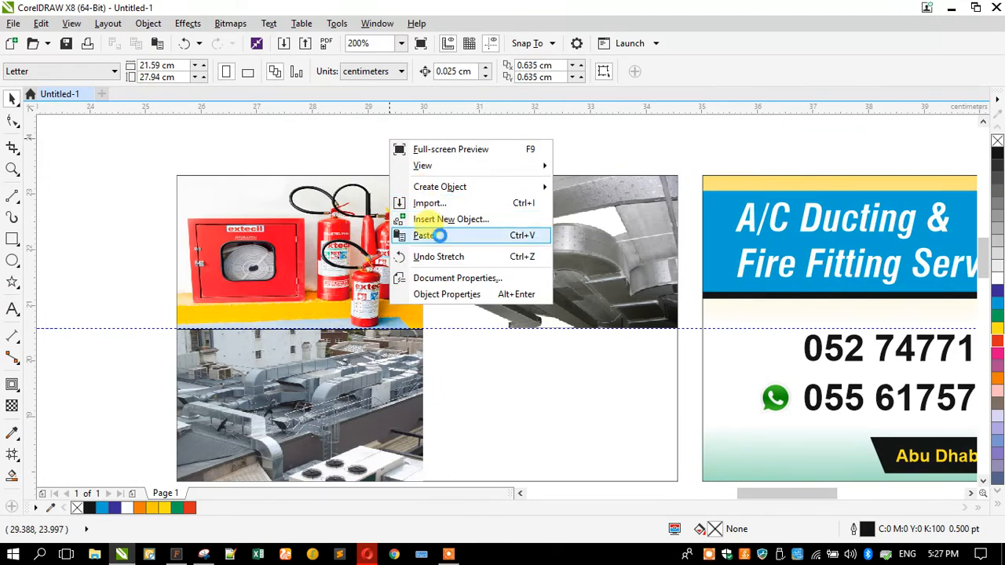
Paste the pipework photo, align it bottom-right on the card frame and shrink it to about 18%
left_click(440, 230)
left_click(524, 373, "shift")
key("b")
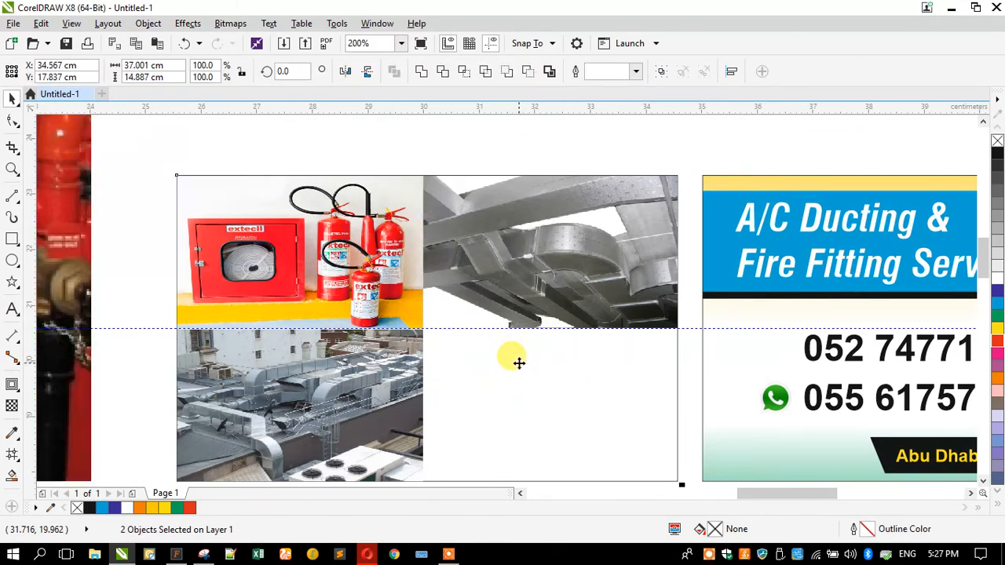
key("r")
scroll(480, 272, "down", 2)
left_click(372, 314)
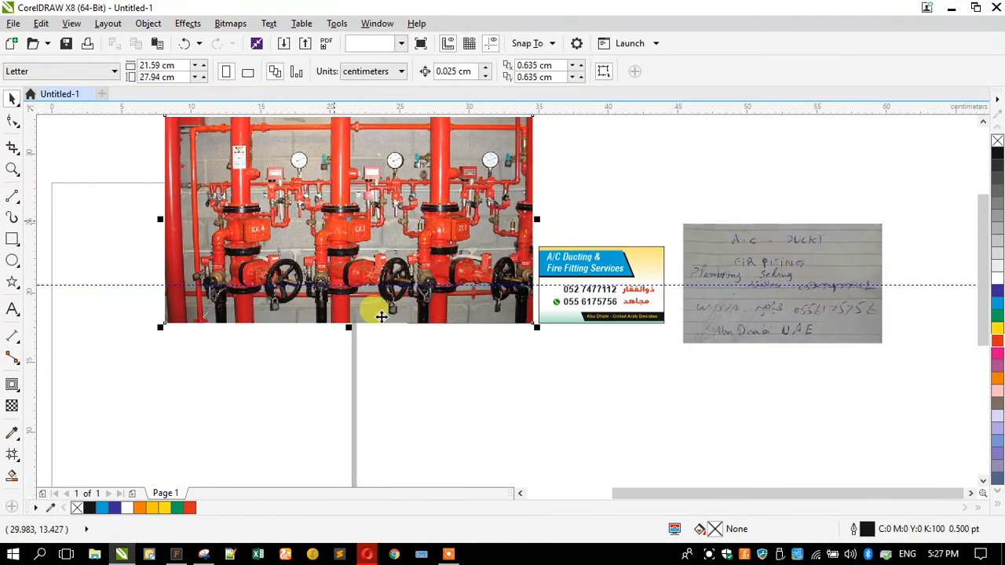
scroll(372, 314, "down", 1)
left_click_drag(301, 245, 445, 324)
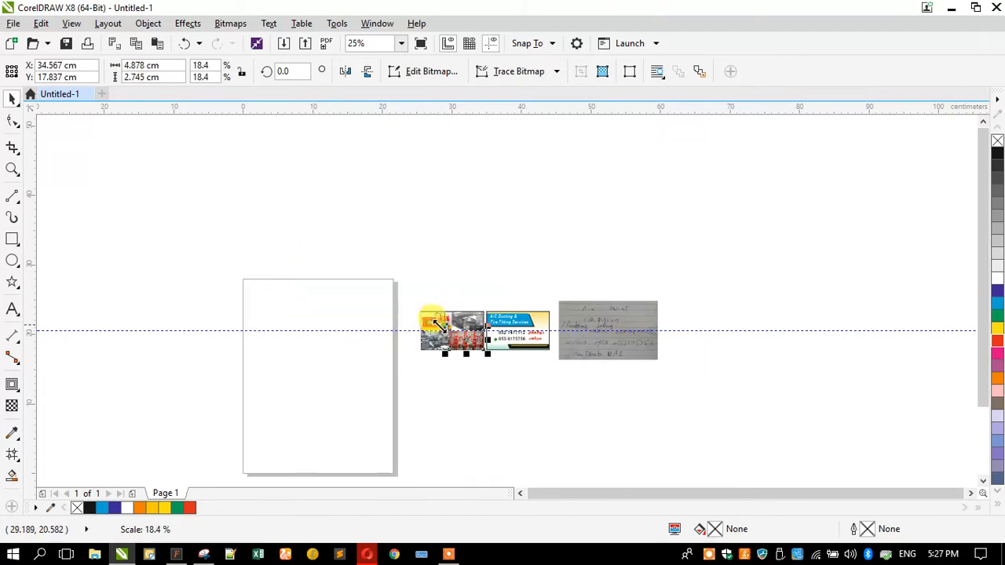
Send the pipework photo behind the duct photo and select the horizontal guideline
scroll(445, 324, "up", 3)
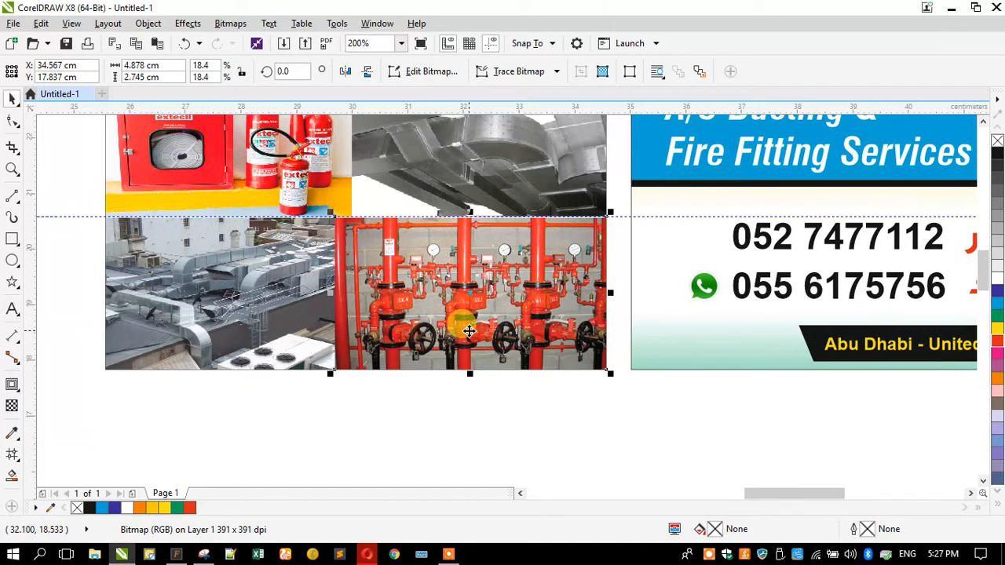
key("shift+Page_Down")
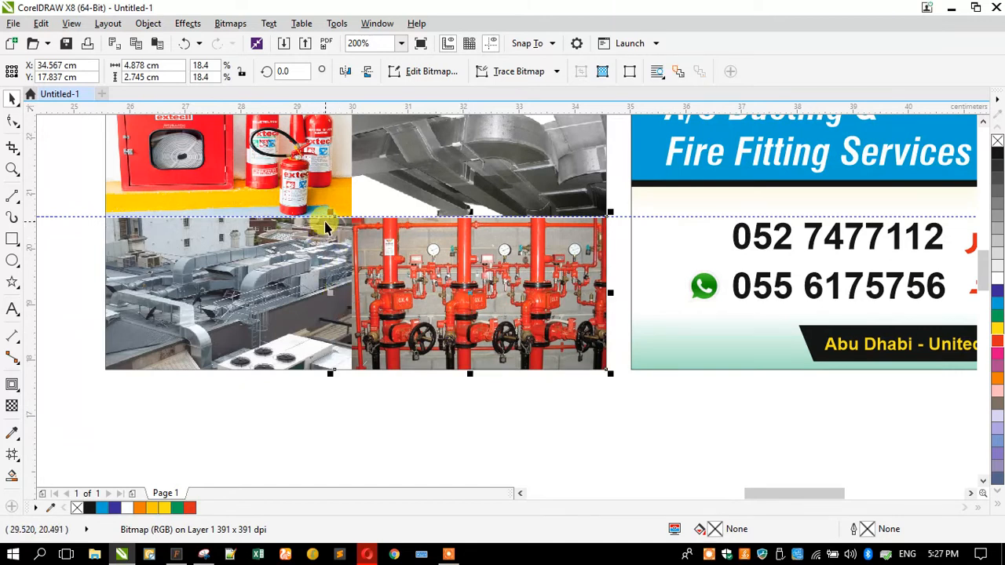
left_click_drag(329, 214, 309, 216)
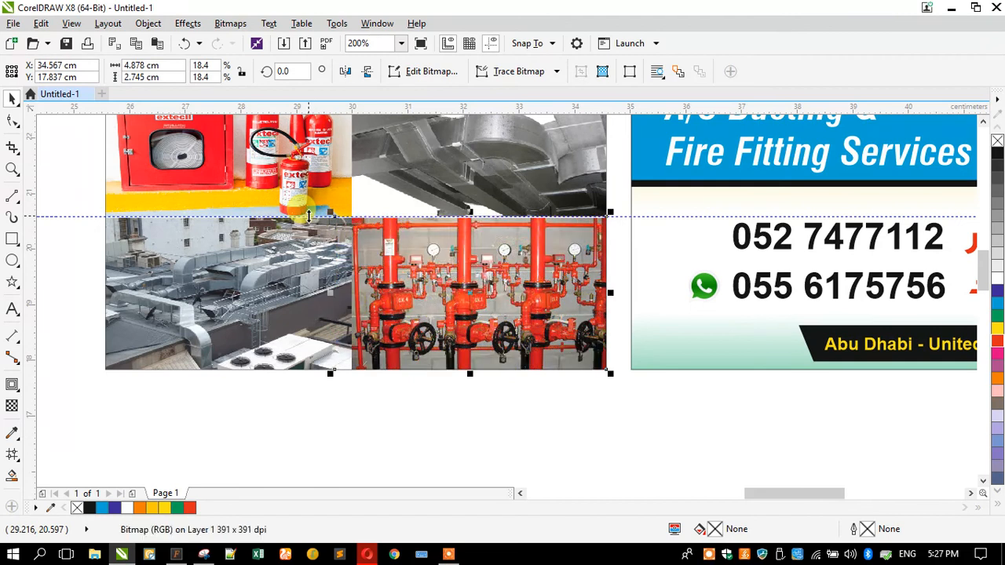
left_click(82, 214)
Delete the horizontal guideline and zoom to fit the whole card
key("Delete")
key("F3")
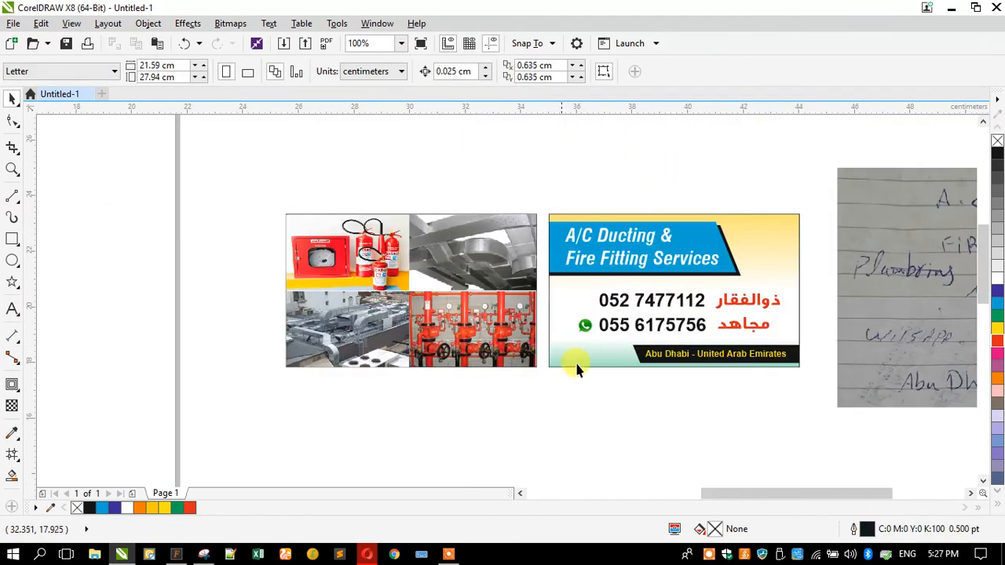
left_click(859, 290)
key("Delete")
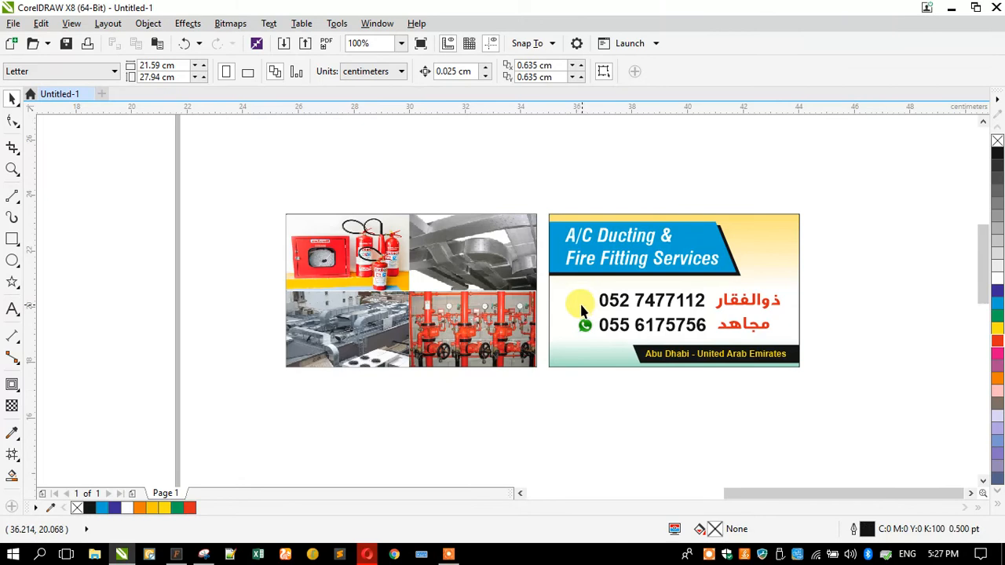
key("ctrl+z")
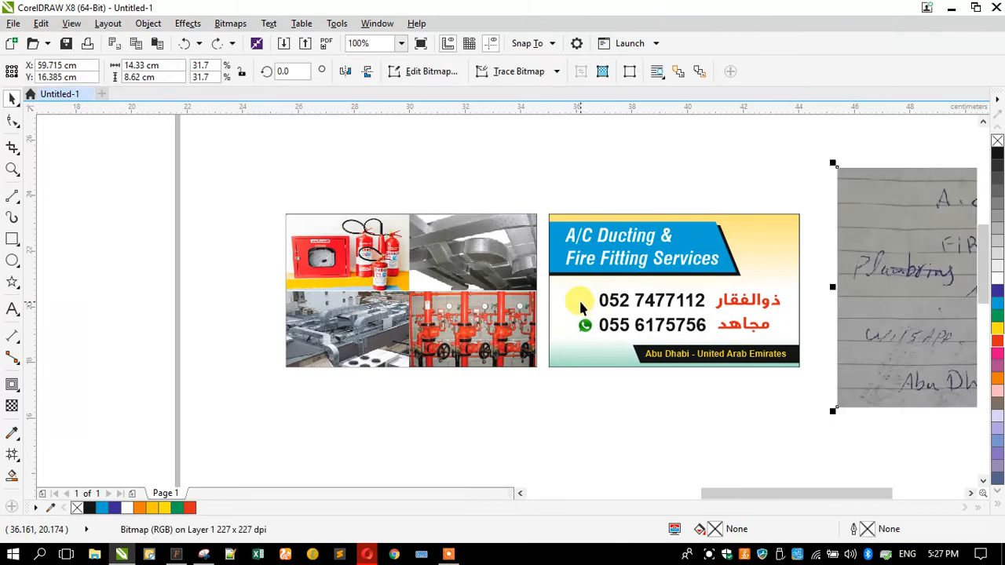
key("F4")
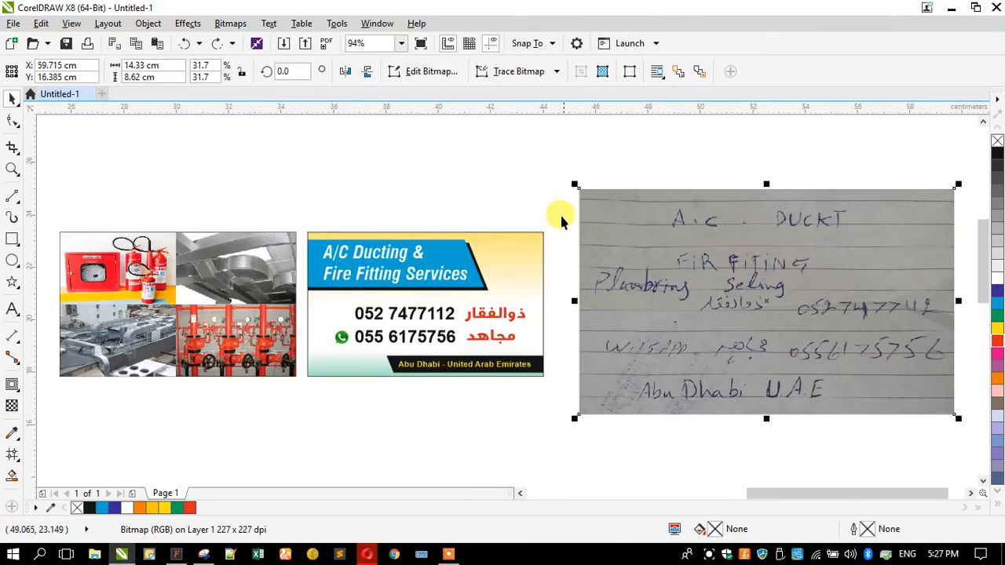
left_click(505, 189)
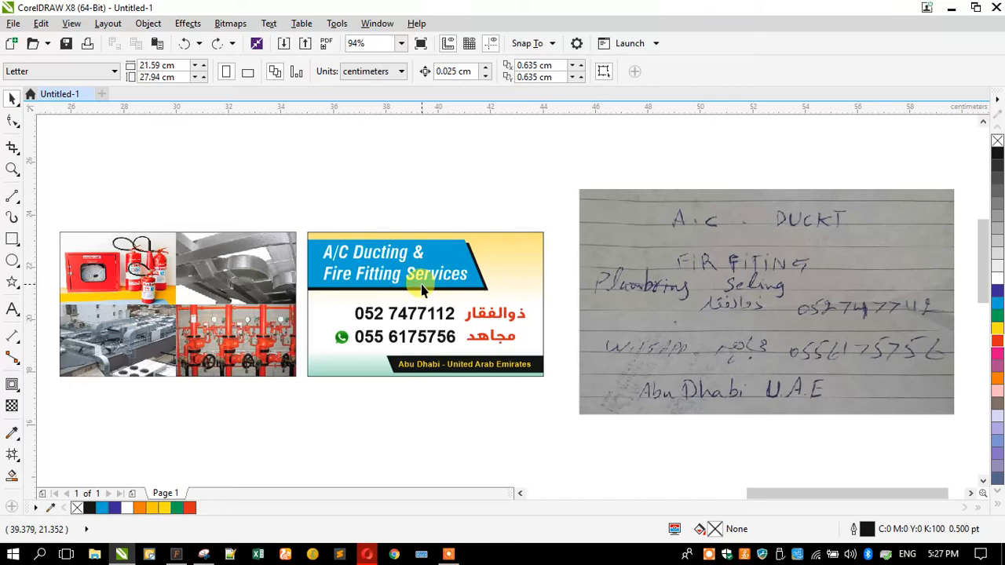
scroll(416, 284, "up", 2)
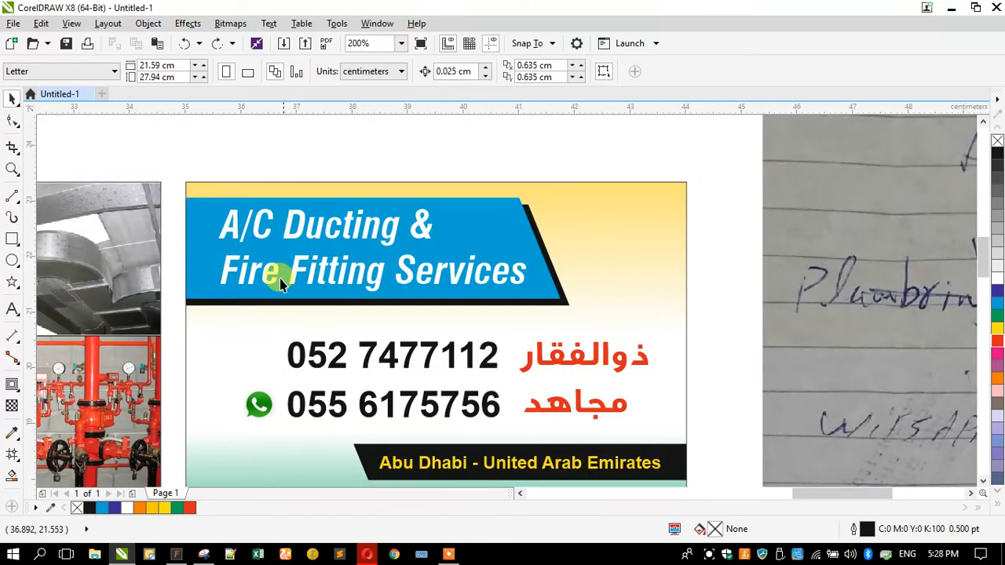
Reword the headline to 'A/C Ducting, Fire Fitting Ciling Services' on two lines and select it
double_click(267, 284)
left_click(224, 267)
key("BackSpace")
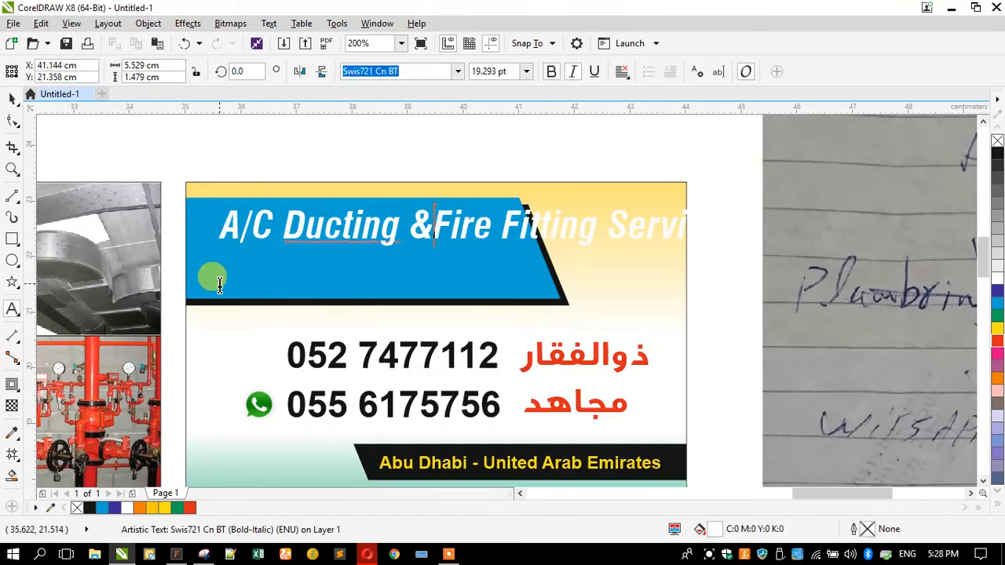
left_click(414, 218)
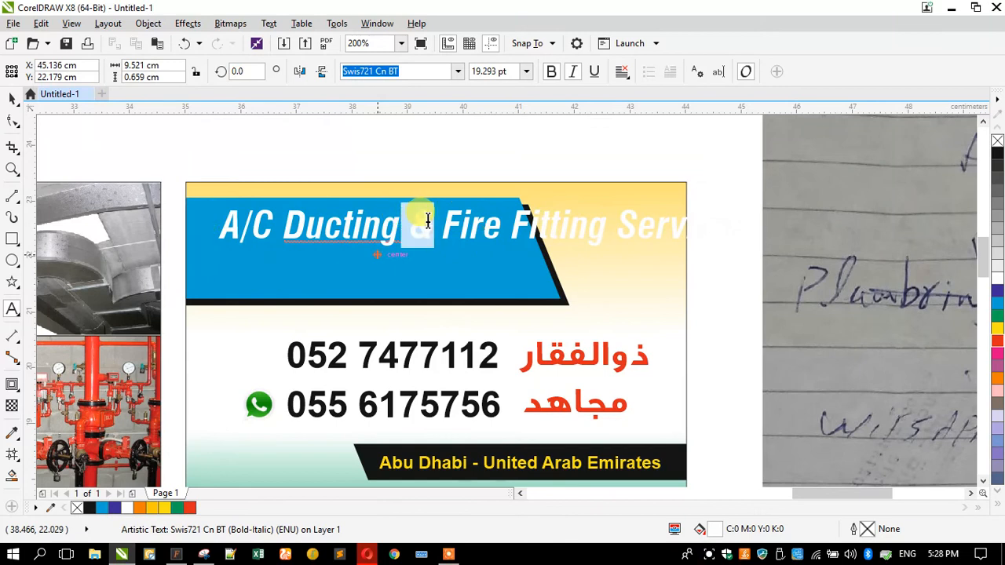
type(",")
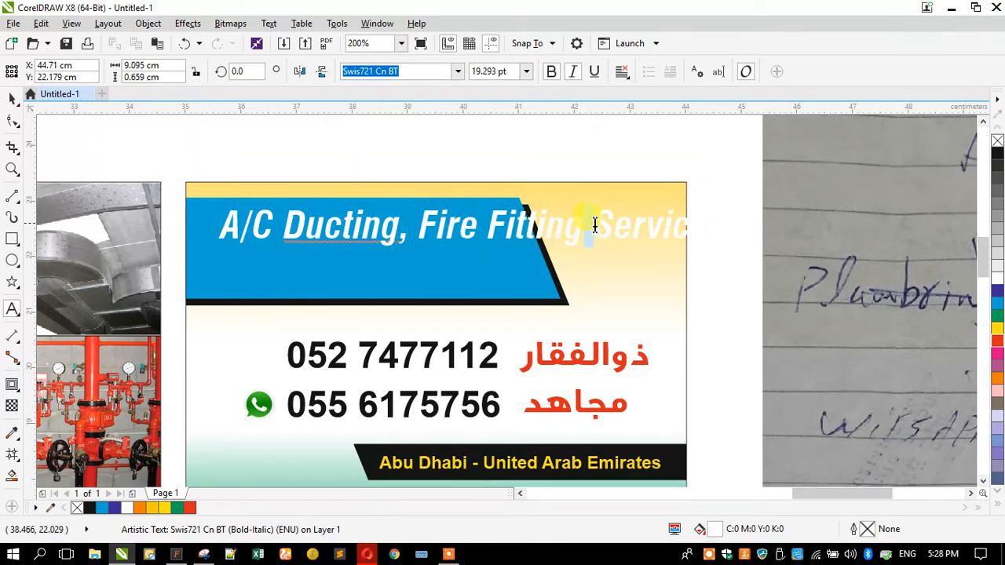
key("Return")
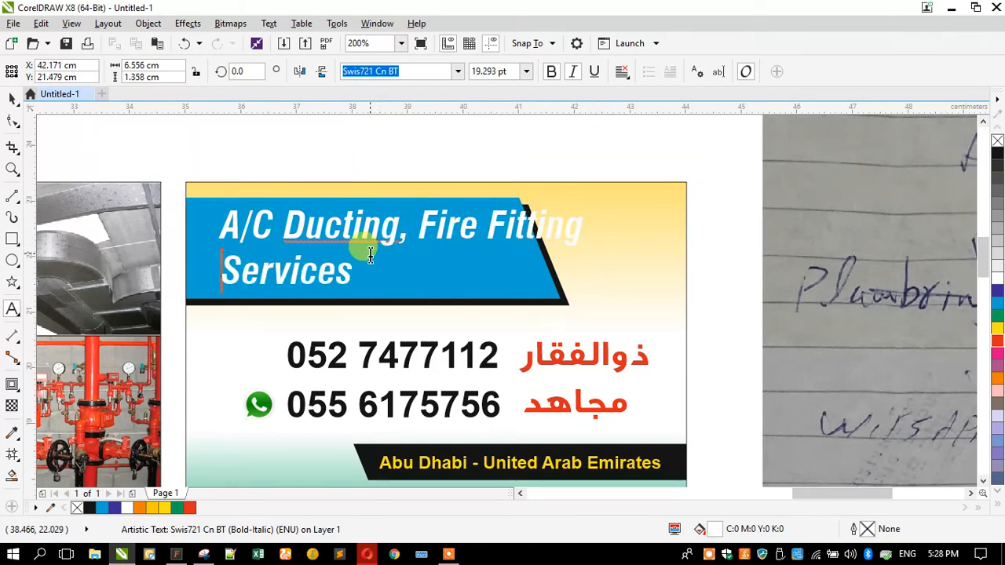
type("Ci")
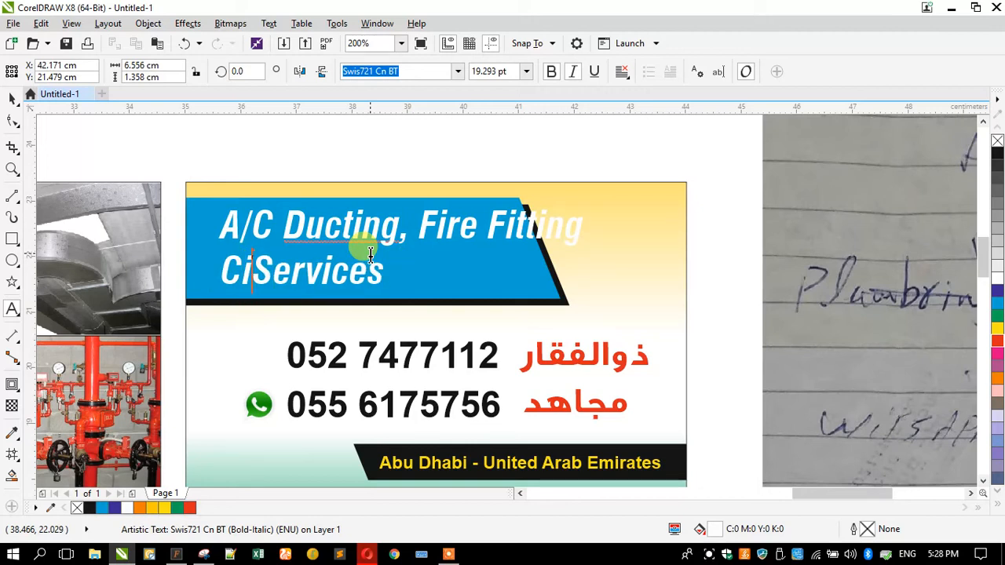
type("ling")
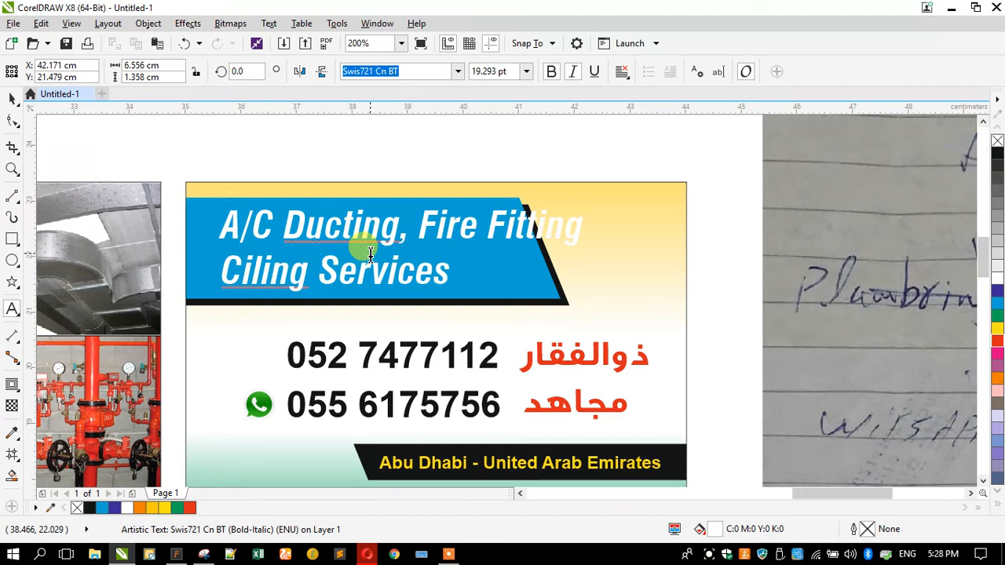
key("ctrl+a")
key("ctrl+c")
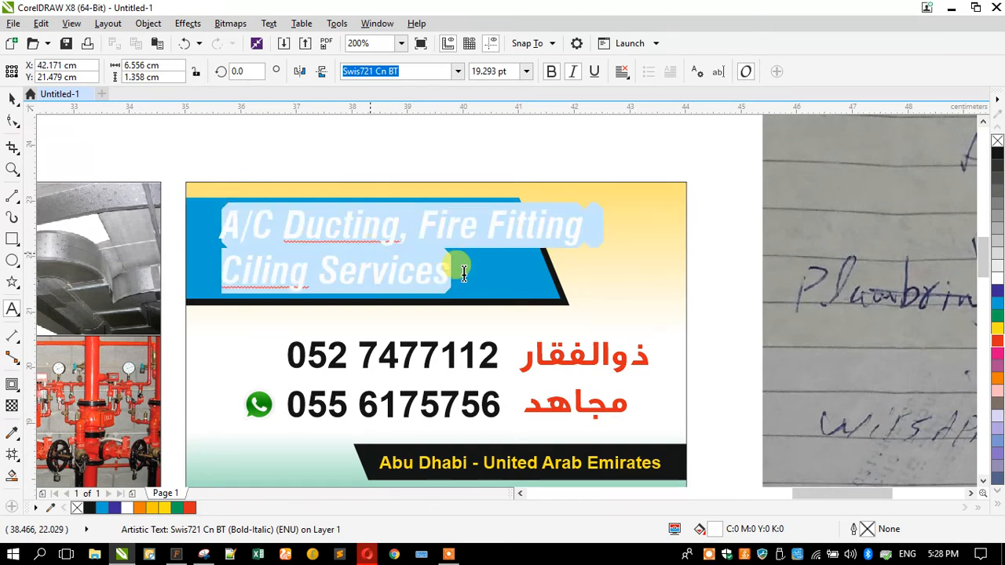
Paste the headline text into Google's search box in place of the old query
scroll(464, 273, "down", 2)
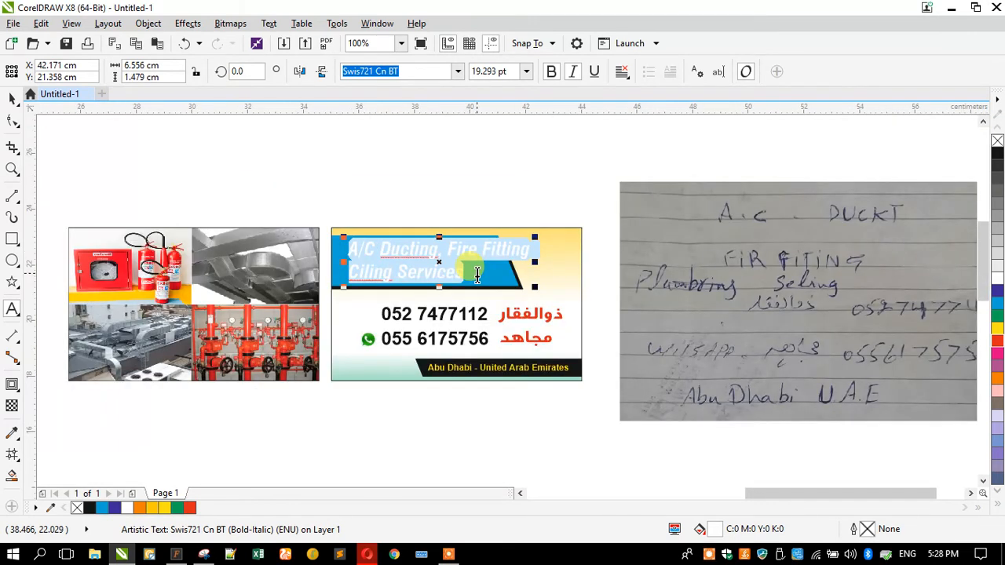
left_click(367, 554)
scroll(316, 162, "up", 3)
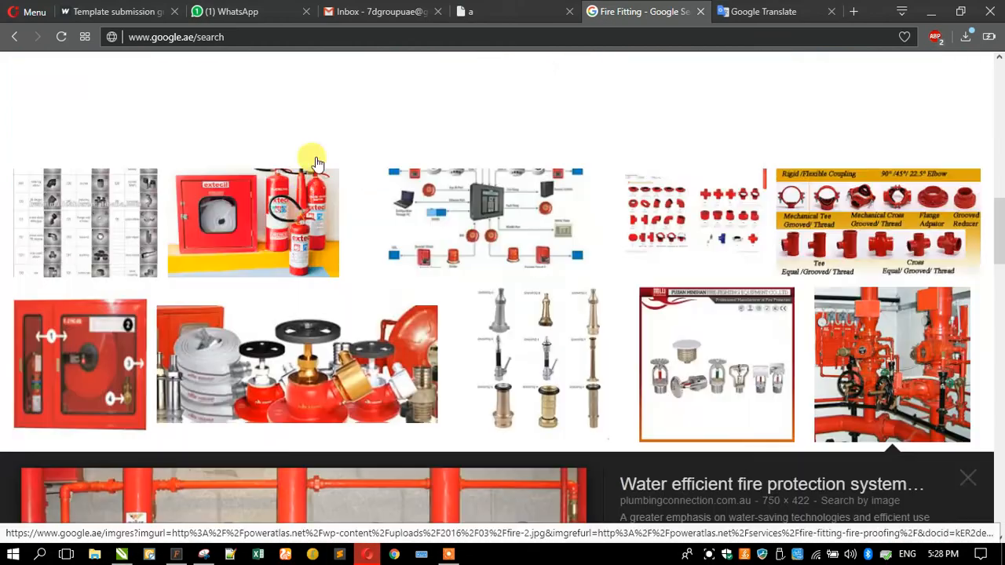
scroll(316, 162, "up", 10)
triple_click(301, 83)
key("ctrl+v")
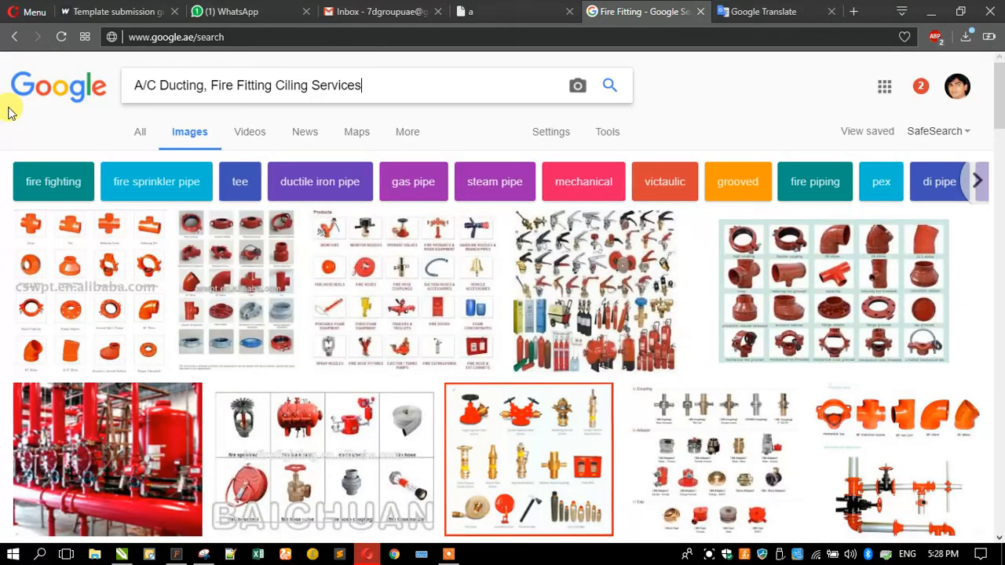
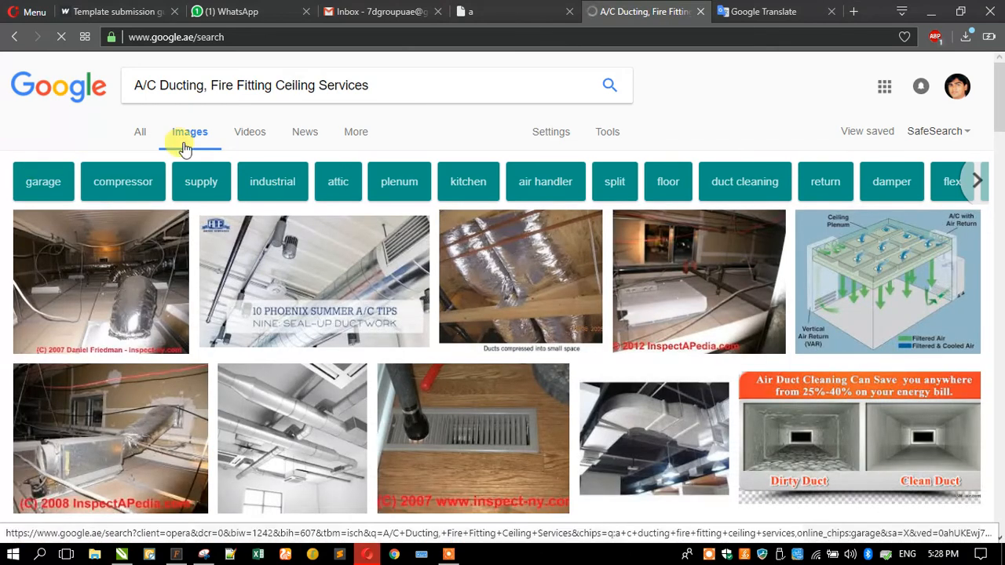
Select the 'A/C Ducting' query in Google Images, then minimize Opera to bring back CorelDRAW
left_click_drag(385, 83, 84, 105)
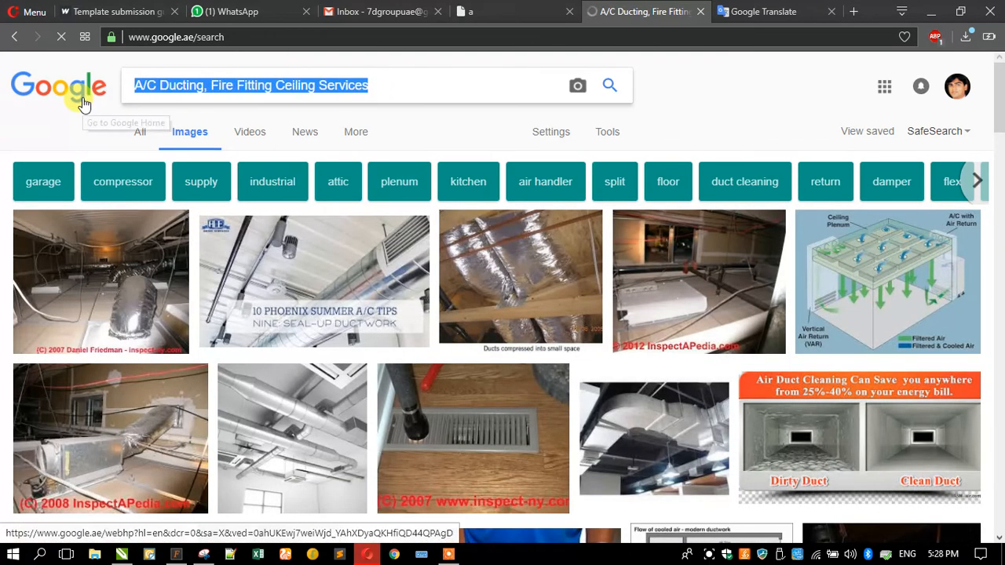
left_click(292, 85)
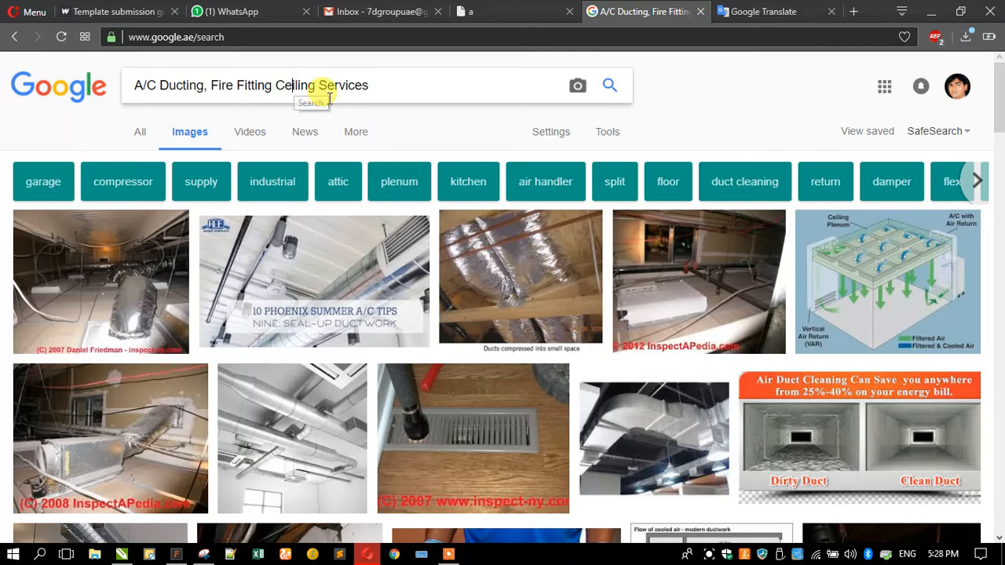
left_click(931, 11)
scroll(351, 269, "up", 2)
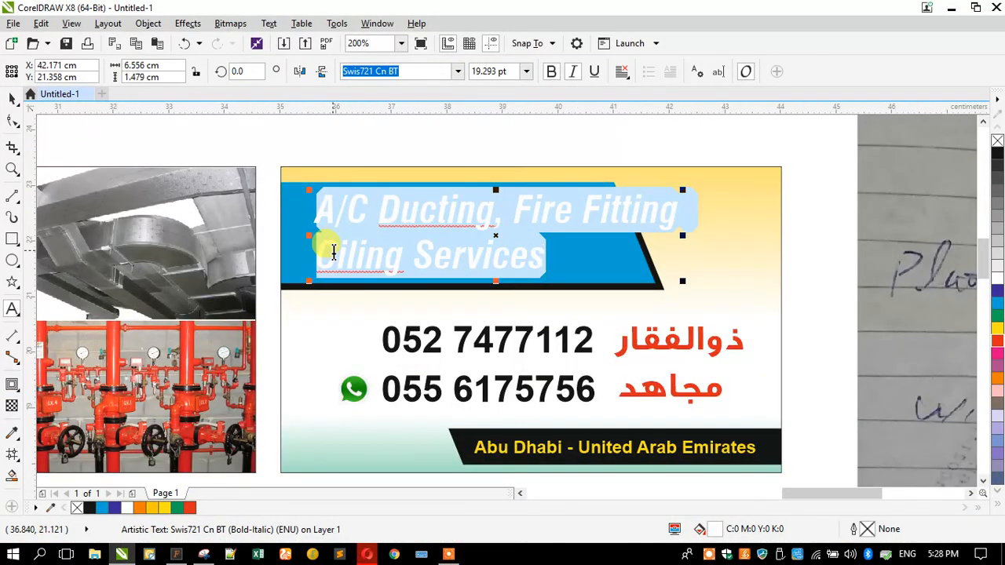
Correct 'Ciling' to 'Ceiling' in the heading
left_click(318, 265)
type("e")
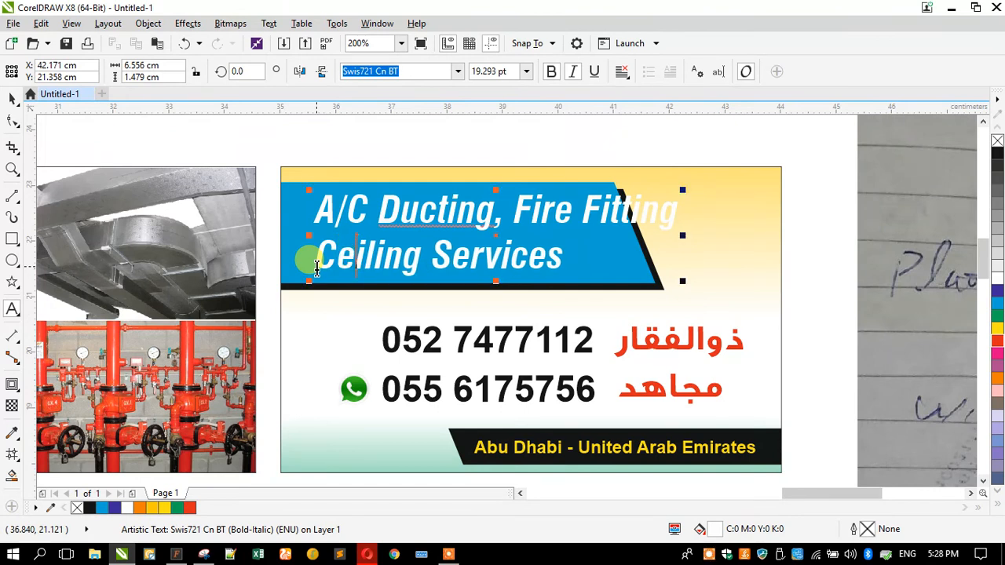
left_click(12, 102)
Select the blue banner with its black shadow, mirror it, then undo the mirroring
left_click(322, 176)
left_click(309, 202)
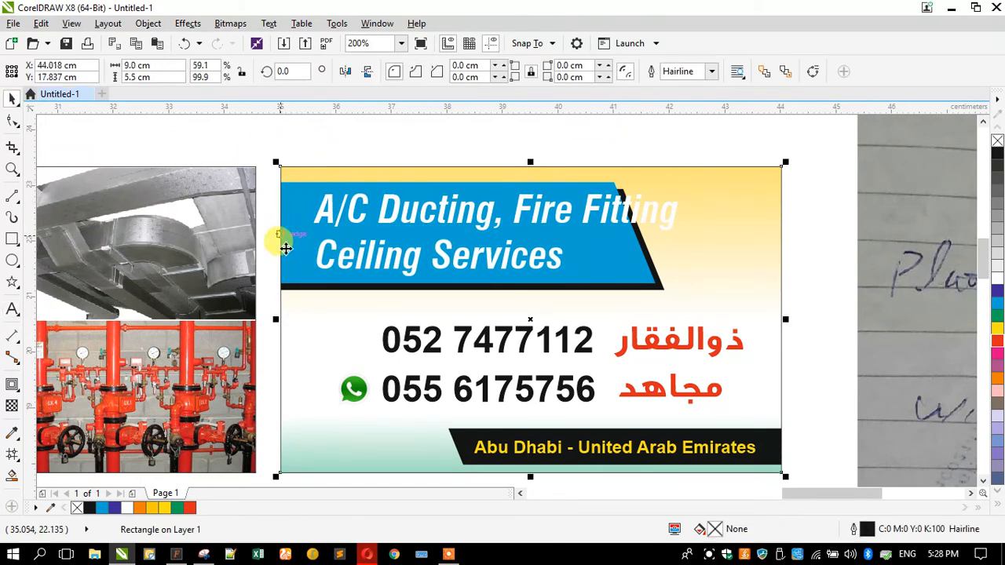
key("Escape")
left_click(287, 289)
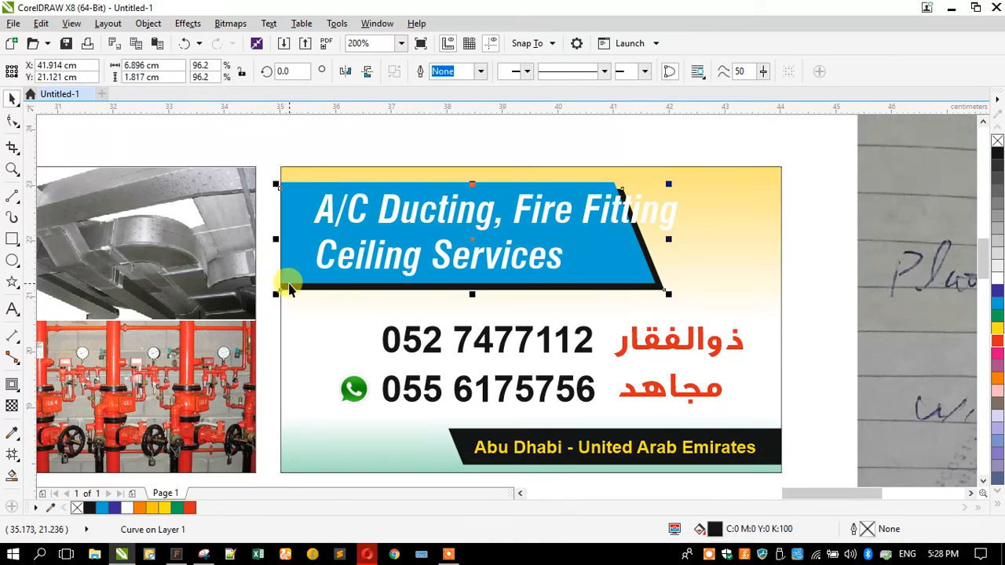
left_click(289, 283, "shift")
left_click(350, 73)
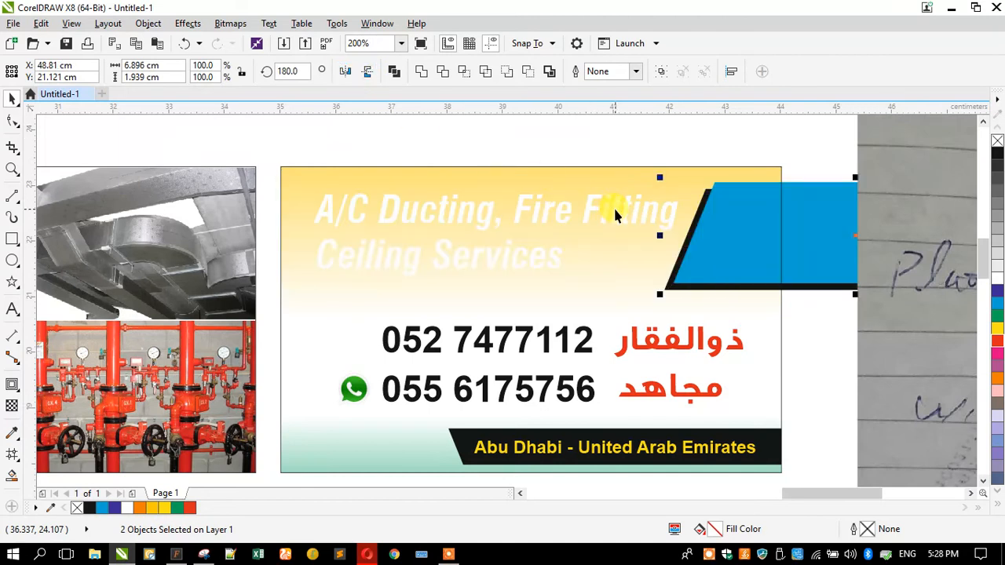
left_click(517, 178)
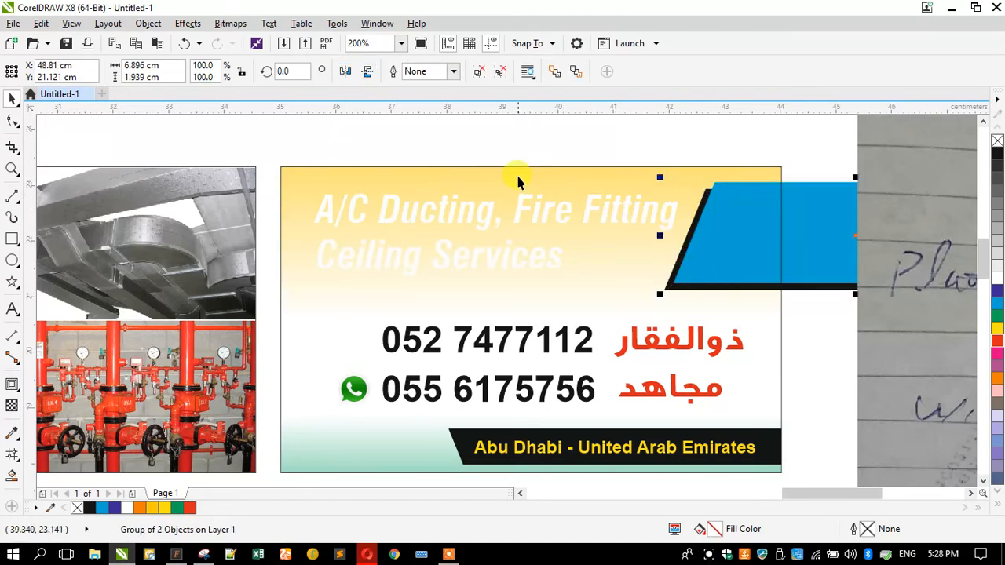
key("ctrl+z")
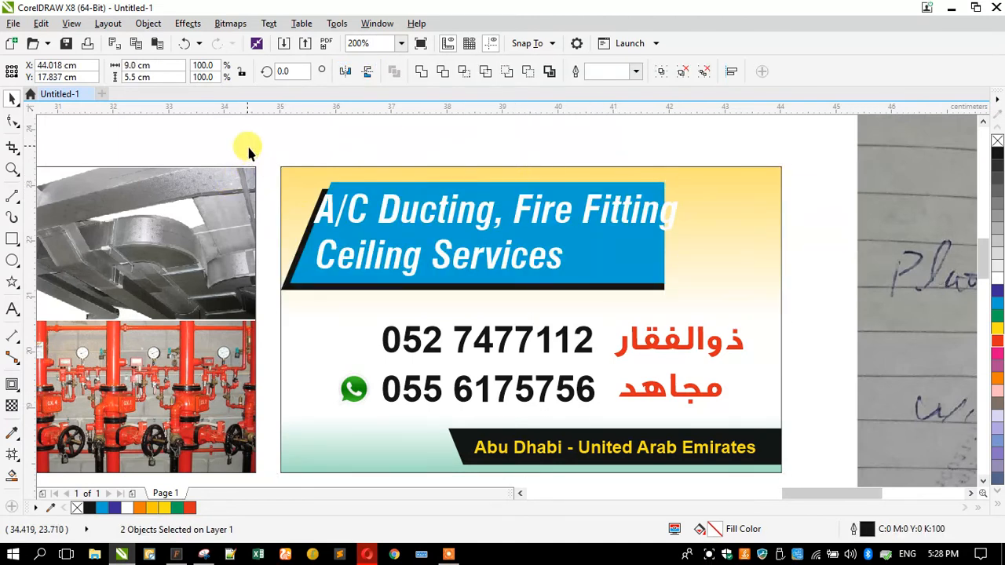
Mirror the banner group horizontally, move it back behind the heading and stretch it wider to the right
left_click(298, 272)
left_click(299, 242)
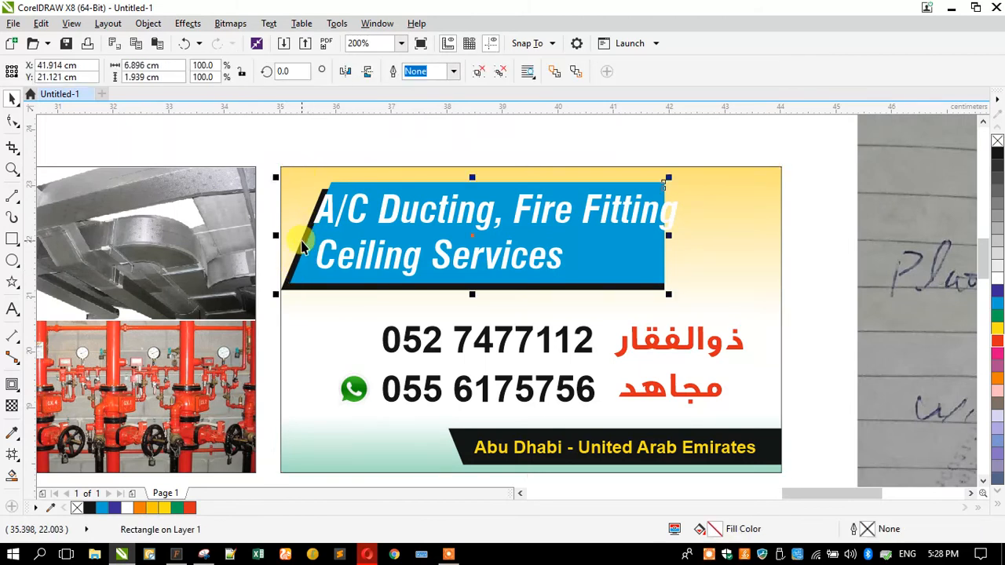
left_click(345, 73)
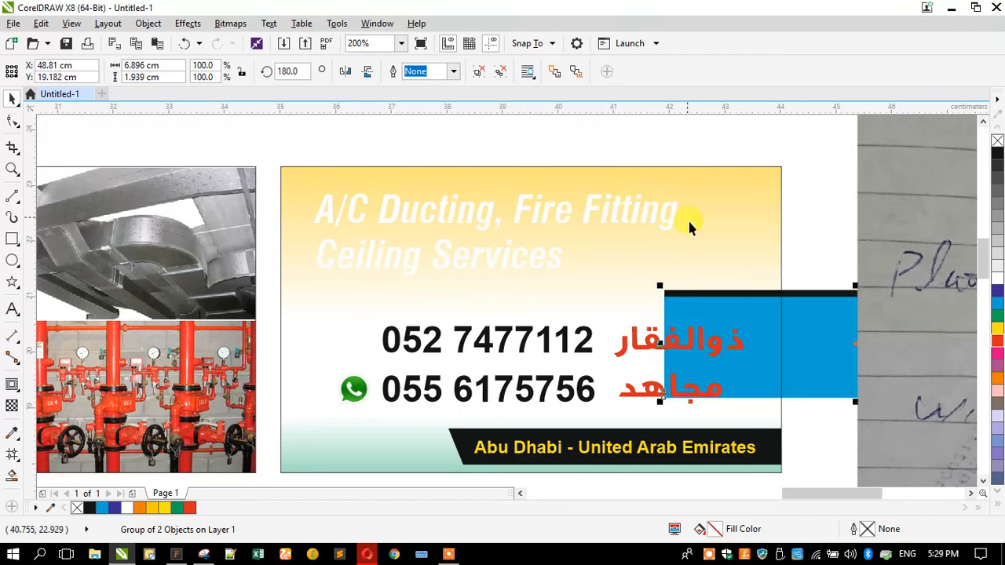
left_click_drag(667, 292, 280, 183)
left_click_drag(673, 236, 724, 237)
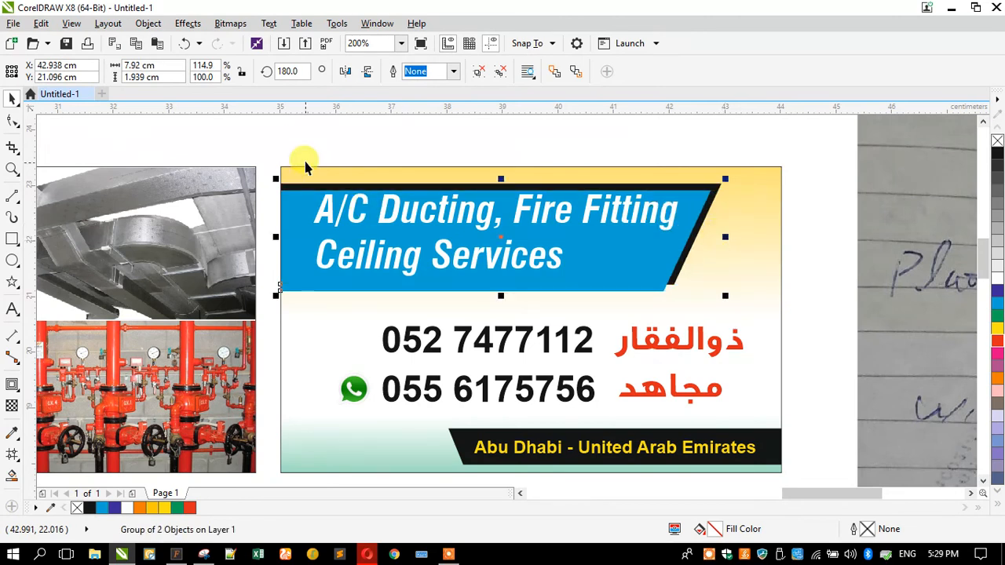
Shift the blue banner curve slightly down and narrower, then nudge the banner group up
key("Tab")
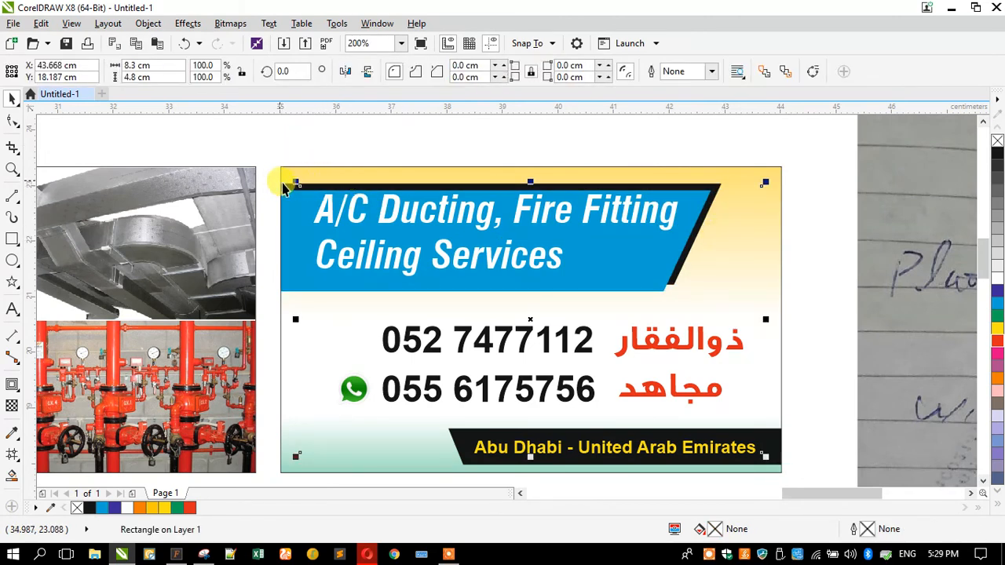
left_click(285, 189, "ctrl")
left_click_drag(285, 183, 286, 199)
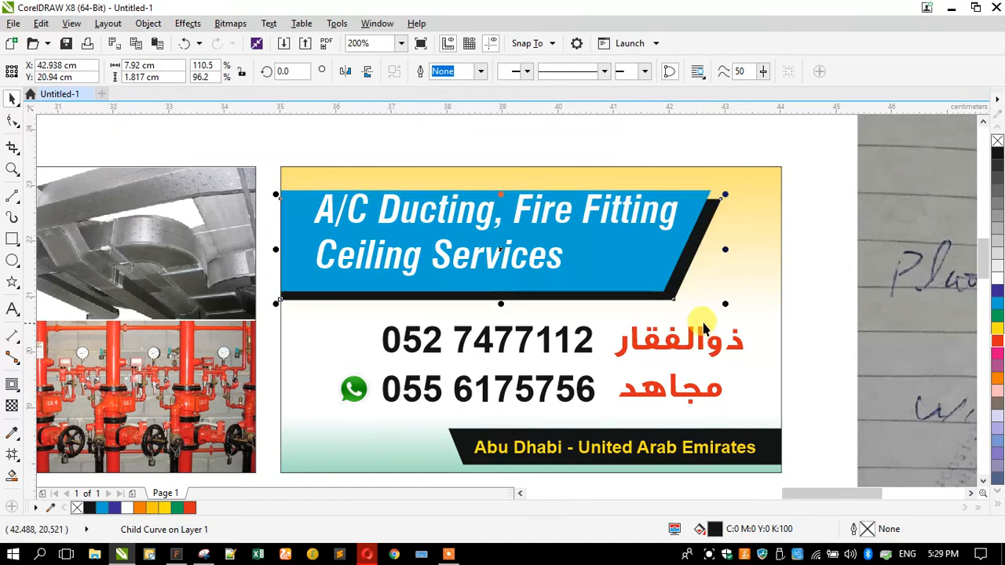
left_click_drag(724, 303, 718, 303)
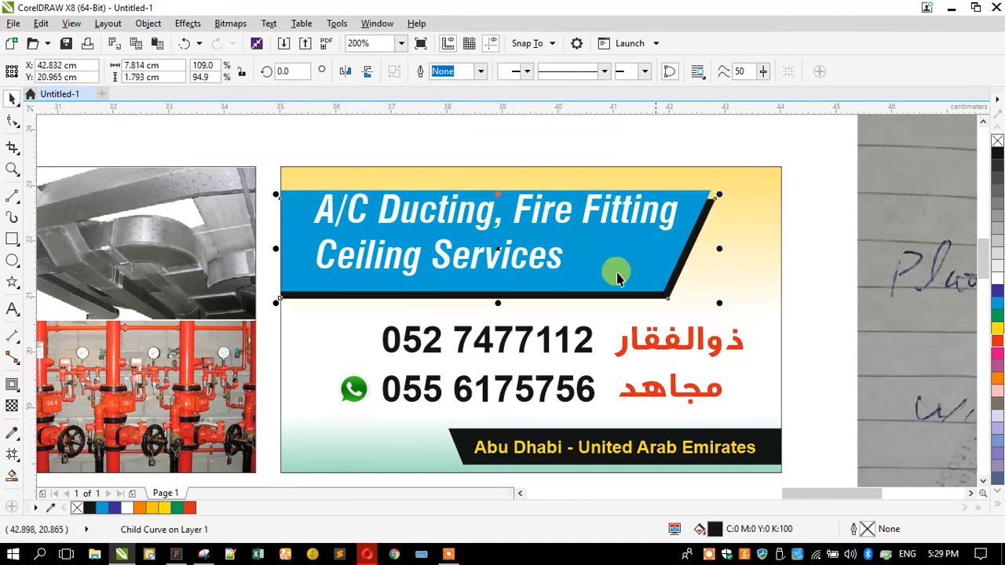
left_click(343, 141)
left_click(301, 204)
key("Up")
left_click(283, 128)
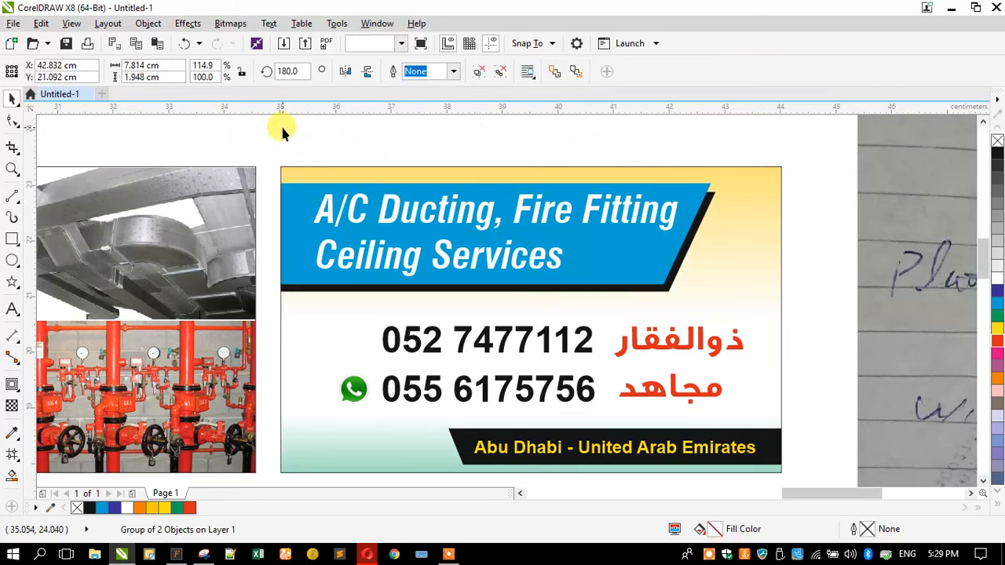
Mirror the black Abu Dhabi bar vertically and move it back to the card's bottom edge
left_click(460, 439)
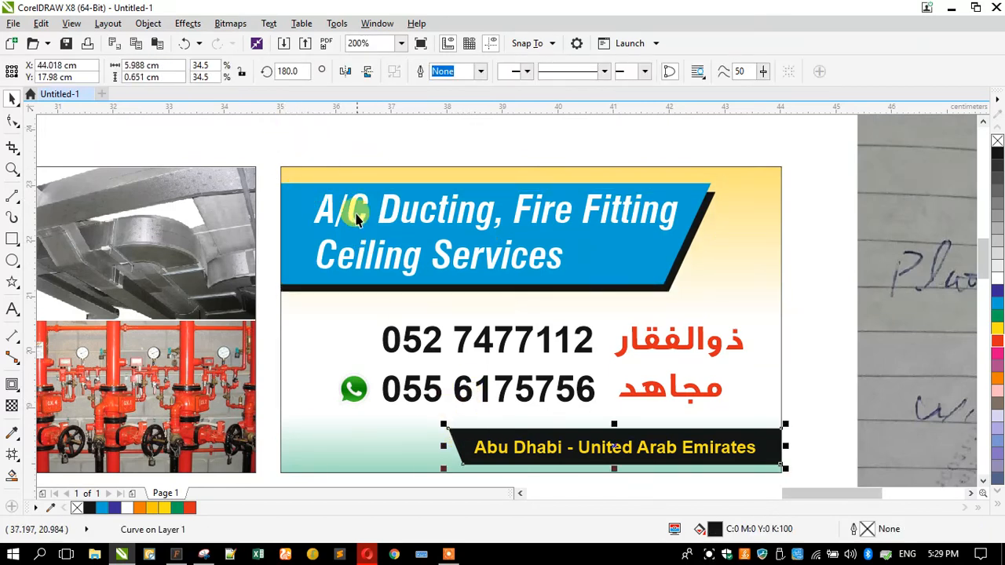
left_click(367, 72)
left_click_drag(604, 454, 605, 422)
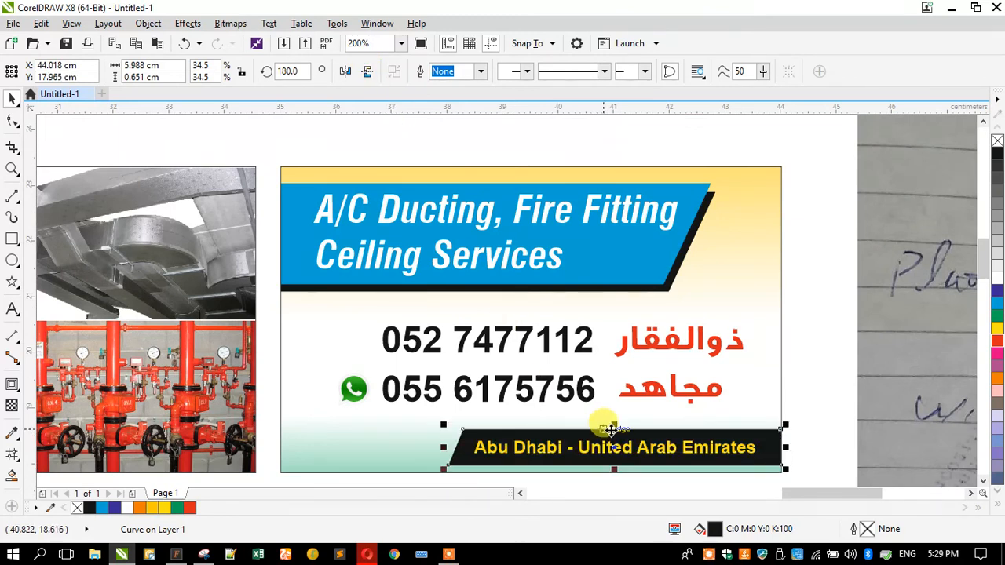
left_click(806, 376)
Scroll to the collage and select the fire-extinguisher photo
scroll(643, 297, "down", 2)
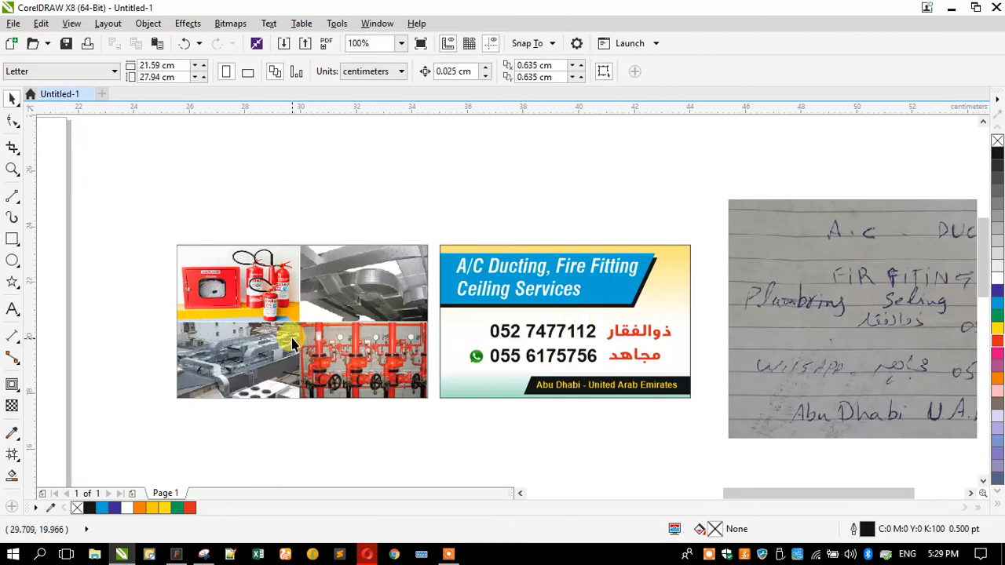
scroll(293, 340, "up", 1)
left_click(220, 255)
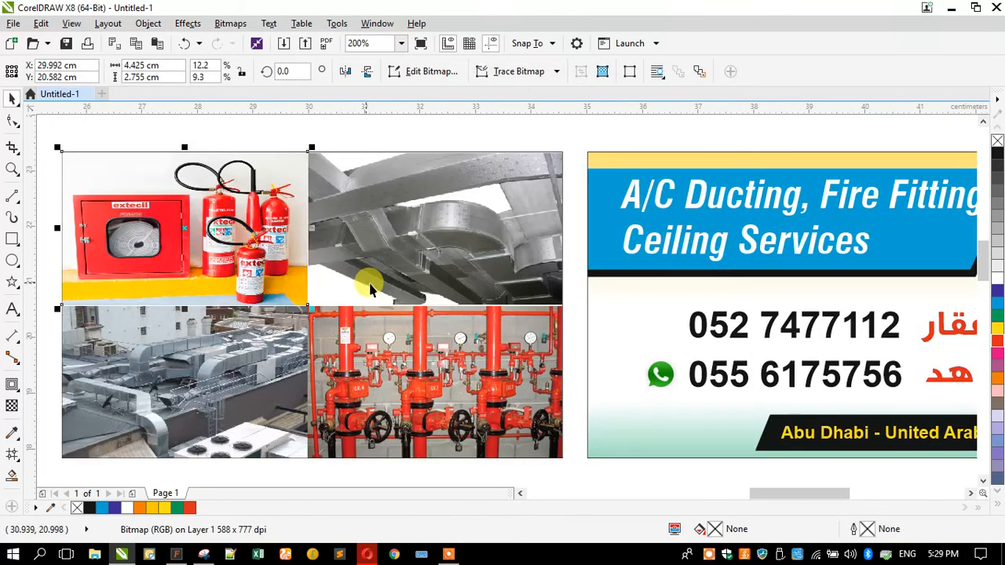
scroll(394, 290, "down", 1)
Cut the query down to 'Ceiling Services' and run the Google image search
left_click(367, 554)
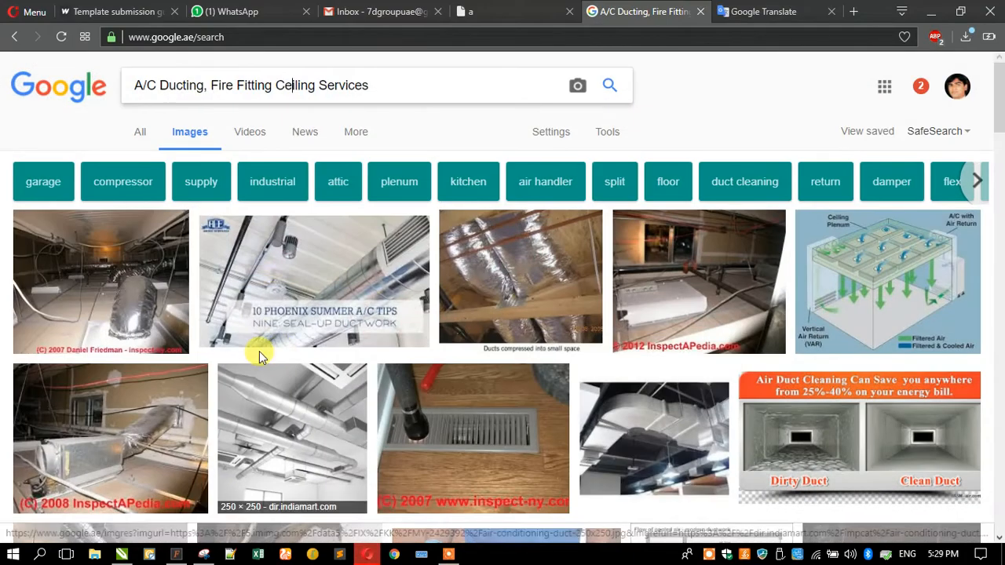
left_click_drag(275, 84, 12, 112)
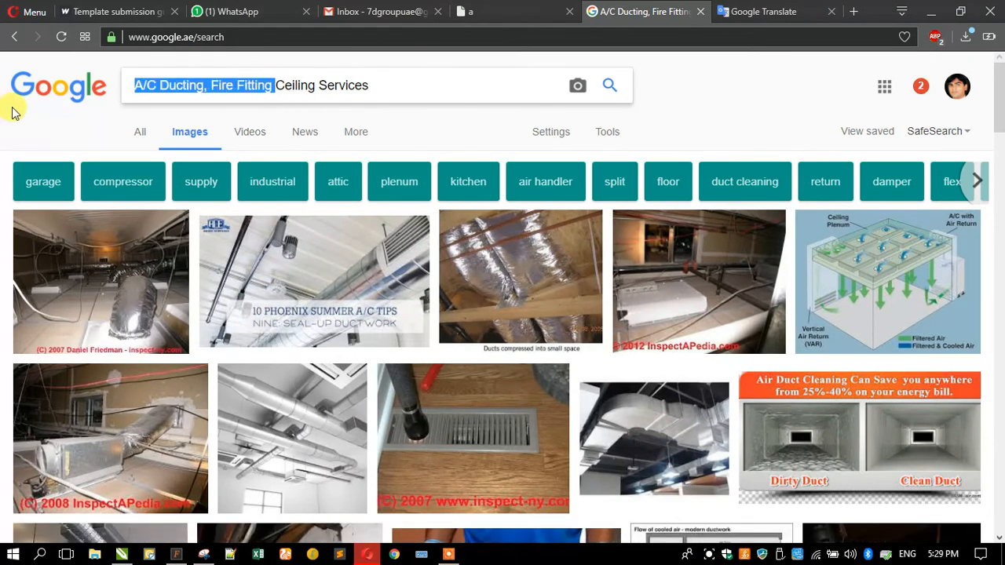
key("BackSpace")
key("Return")
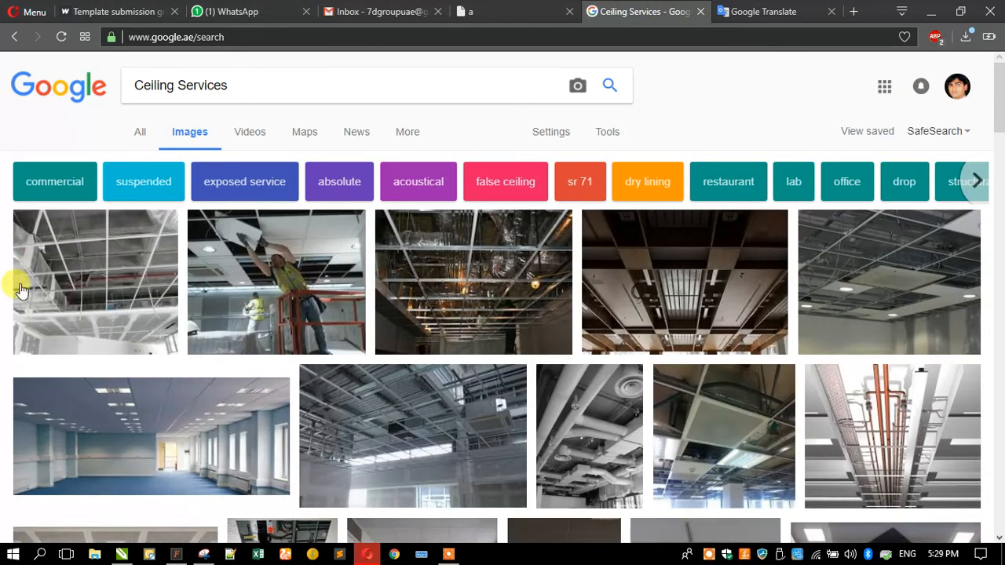
Preview the ceiling-tile worker photos and copy the chosen one
left_click(252, 292)
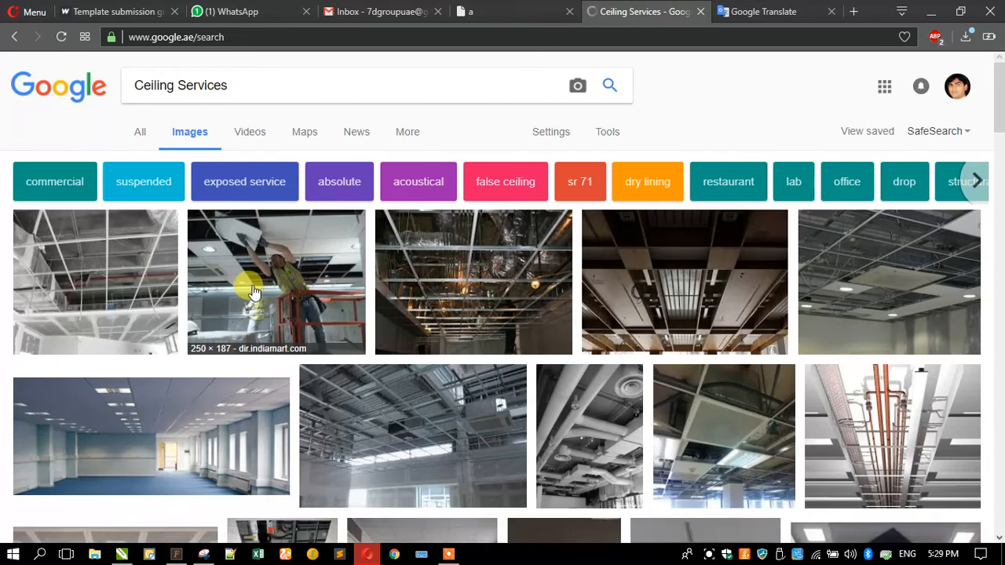
scroll(155, 259, "down", 6)
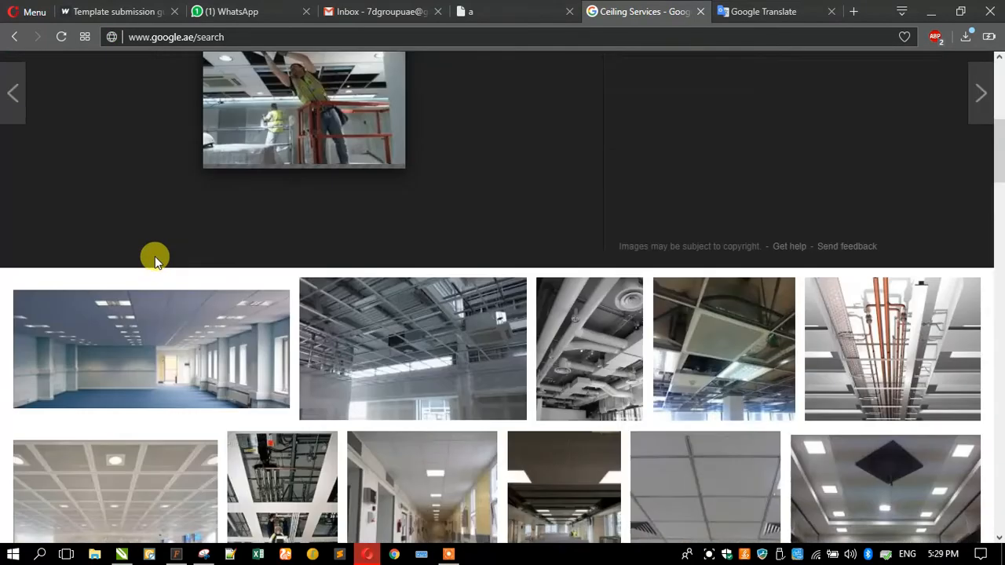
scroll(155, 261, "down", 1)
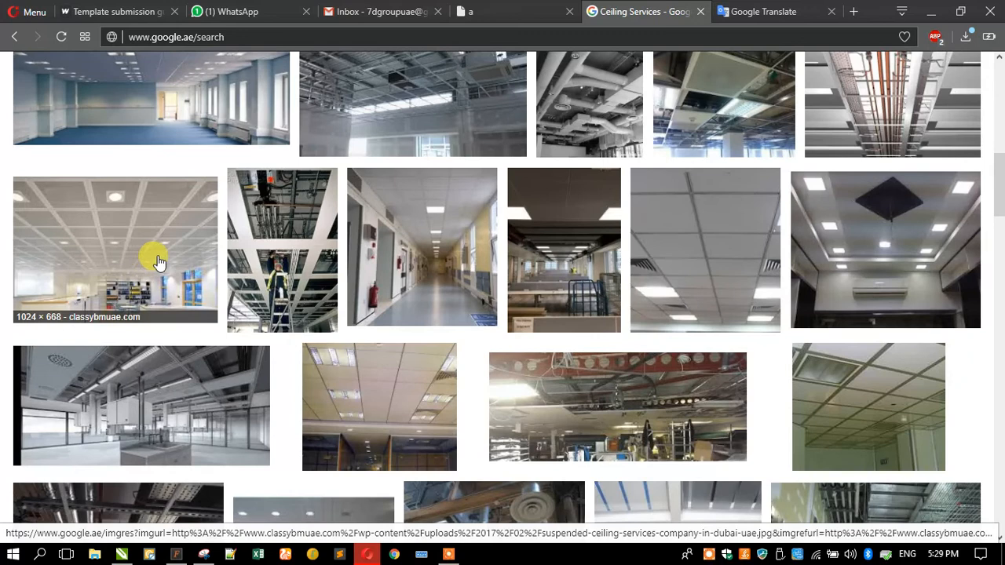
left_click(258, 279)
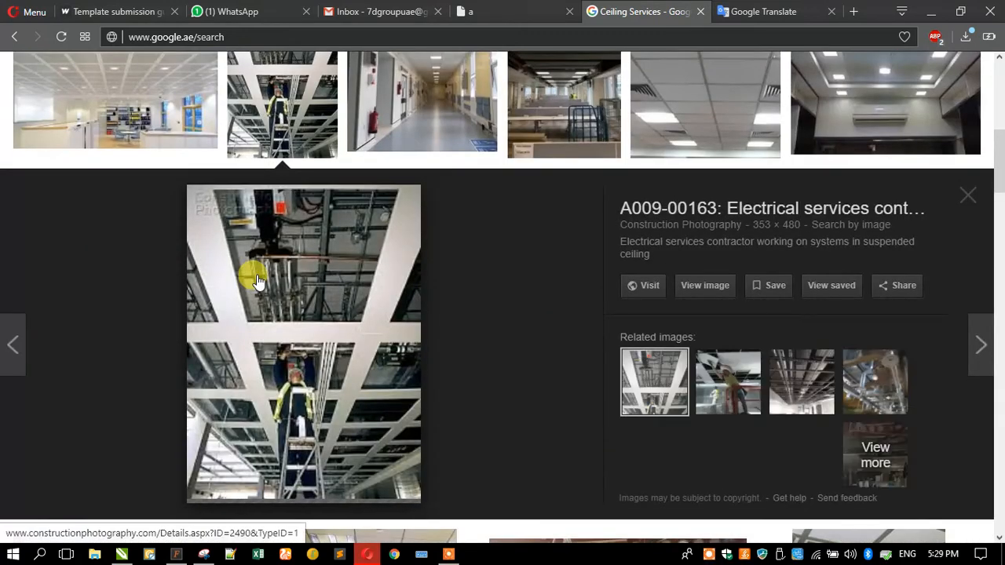
scroll(255, 276, "down", 3)
left_click(721, 172)
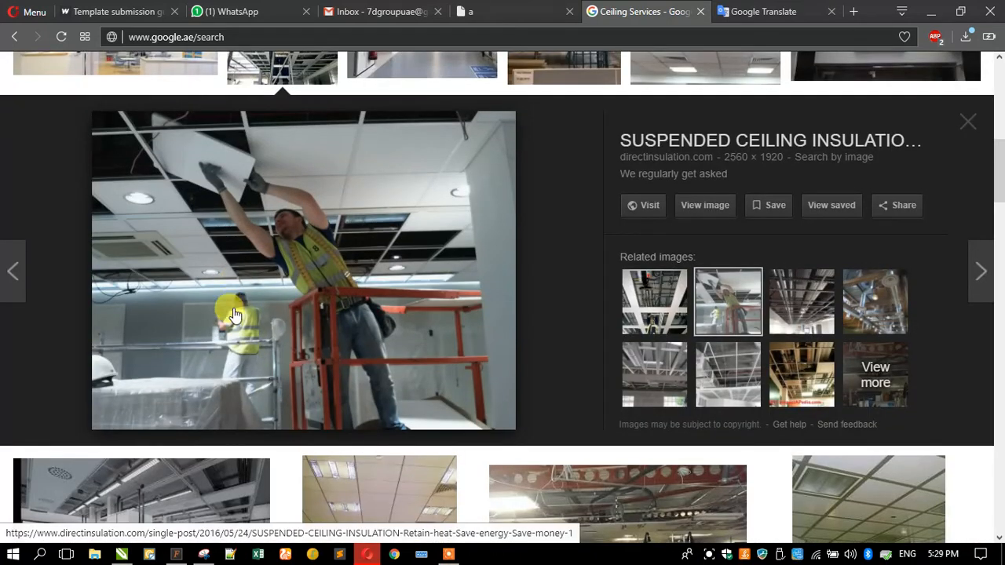
right_click(234, 314)
left_click(287, 199)
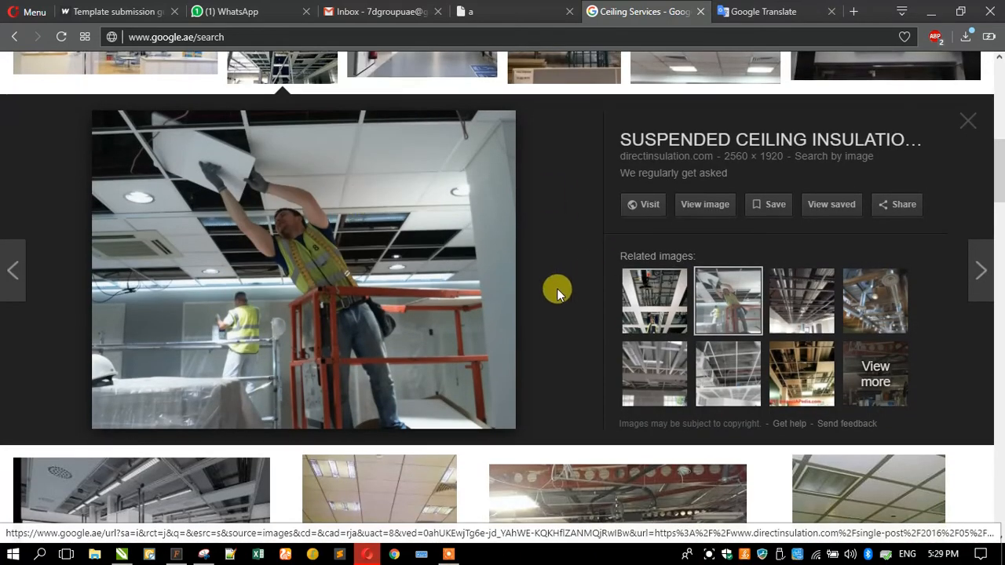
Minimize Opera to return to CorelDRAW and pick an item from the canvas context menu
scroll(555, 287, "down", 4)
scroll(554, 286, "down", 4)
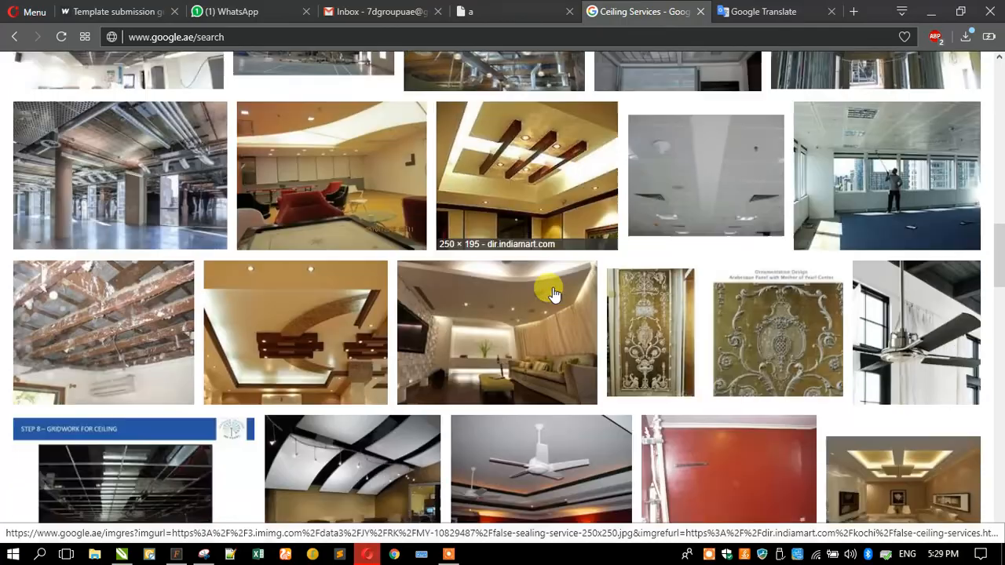
left_click(930, 11)
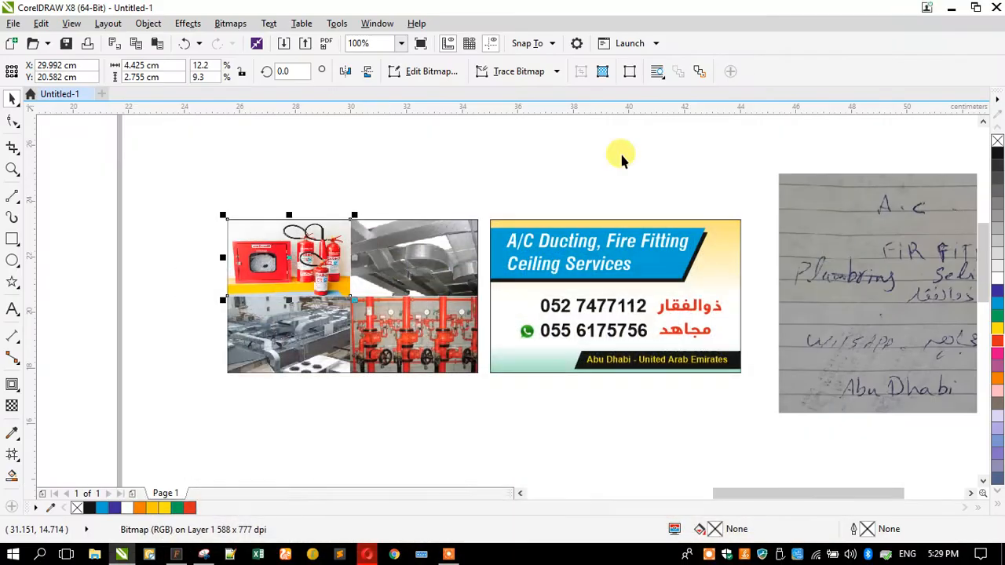
right_click(153, 242)
left_click(194, 316)
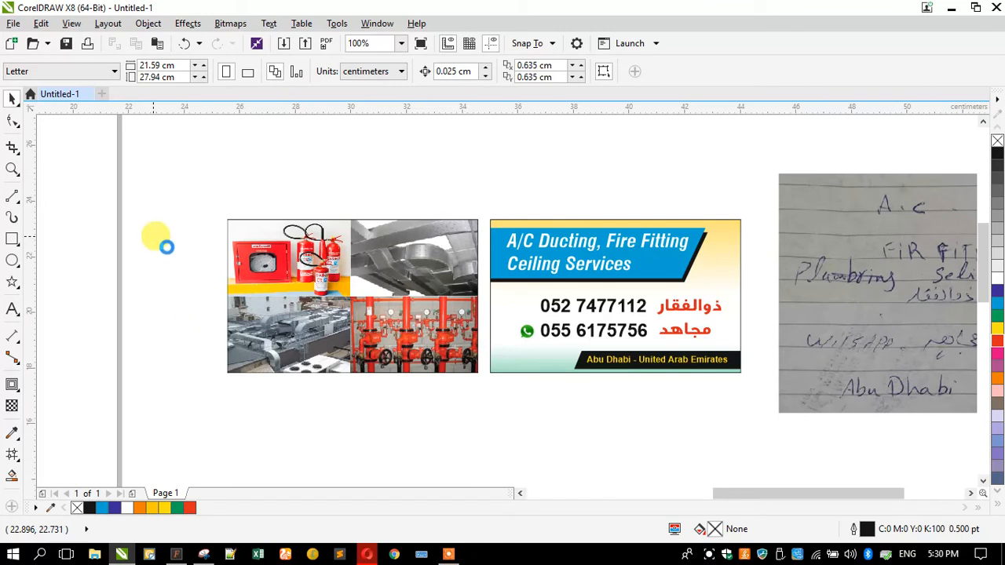
Paste the ceiling-worker photo onto the canvas and scale it down to 11.1%
right_click(267, 172)
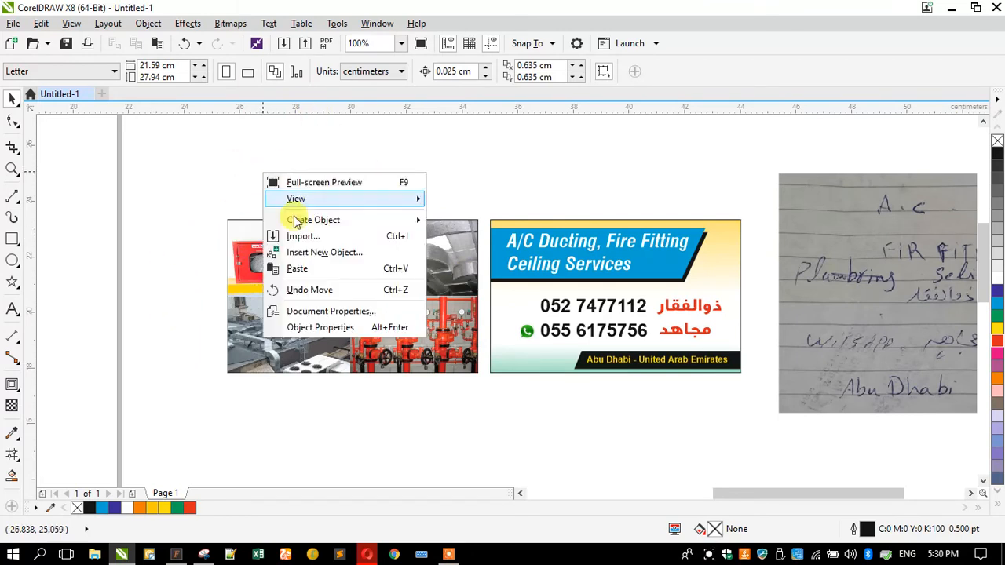
left_click(278, 255)
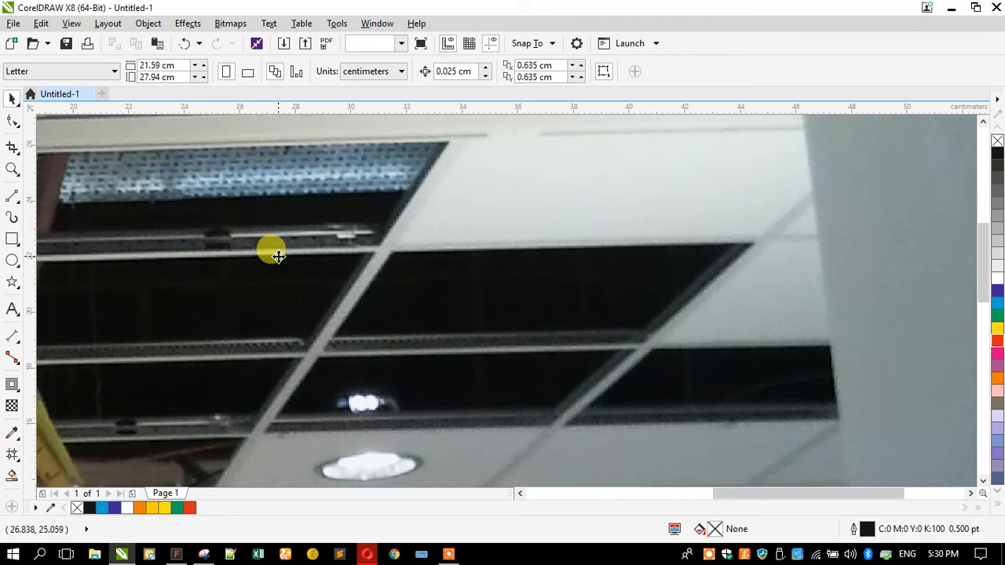
scroll(370, 246, "down", 3)
scroll(358, 282, "down", 2)
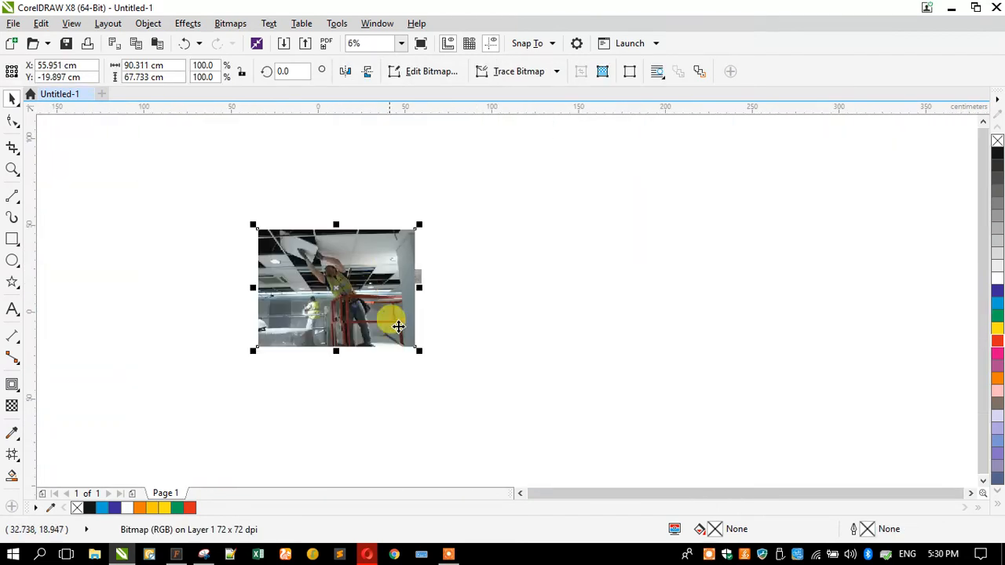
left_click_drag(418, 349, 350, 349)
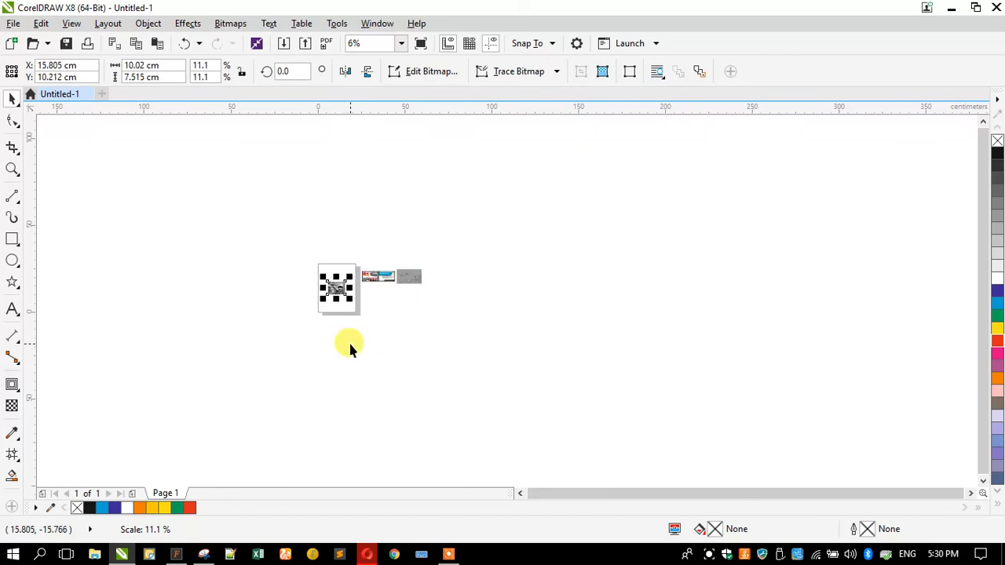
Delete the handwritten notes image
left_click(399, 272)
scroll(397, 272, "up", 4)
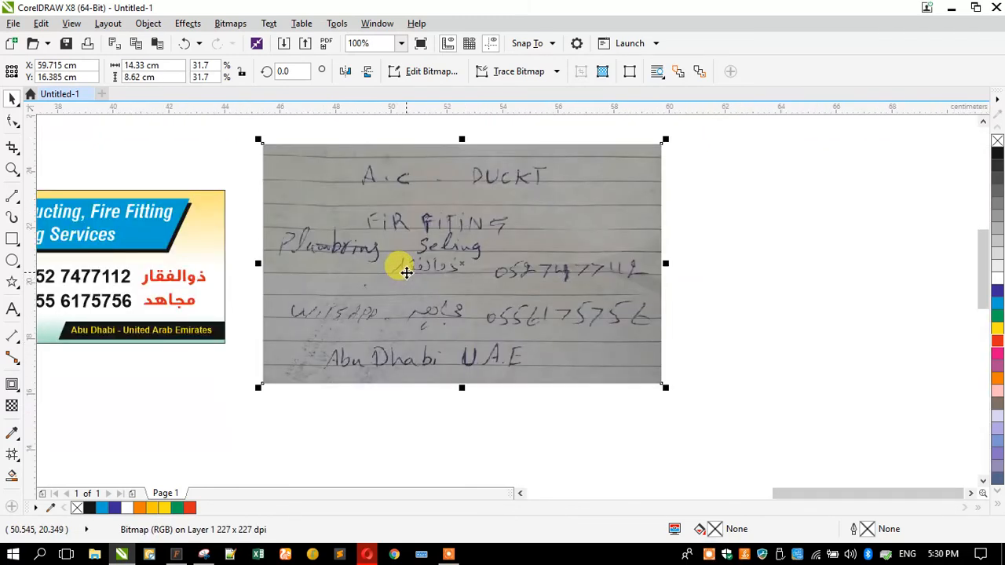
key("Delete")
scroll(404, 269, "down", 3)
Move the worker photo near the collage and mirror the fire-extinguisher photo within the top-left cell
left_click_drag(285, 325, 489, 191)
scroll(667, 170, "up", 2)
left_click(564, 180)
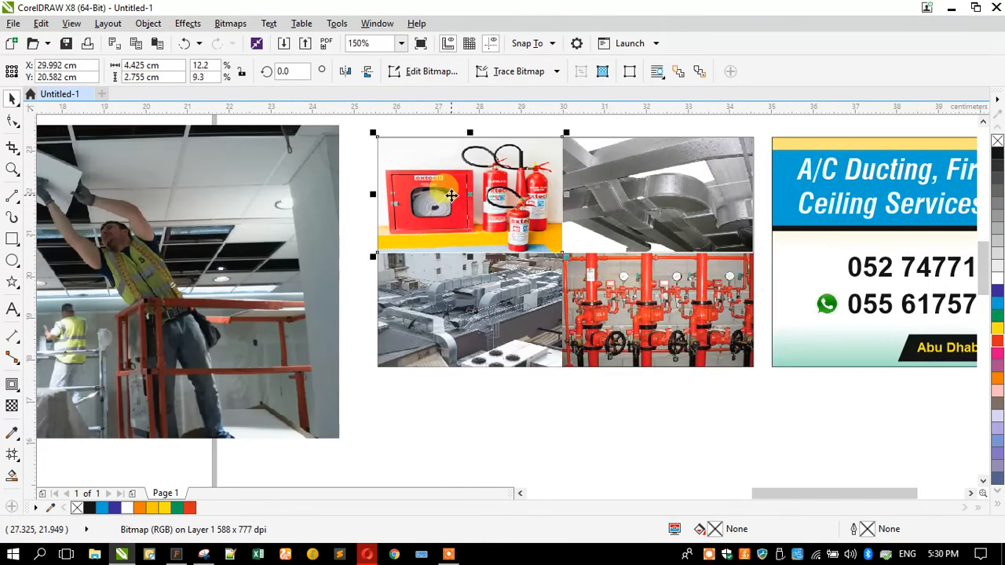
left_click(343, 71)
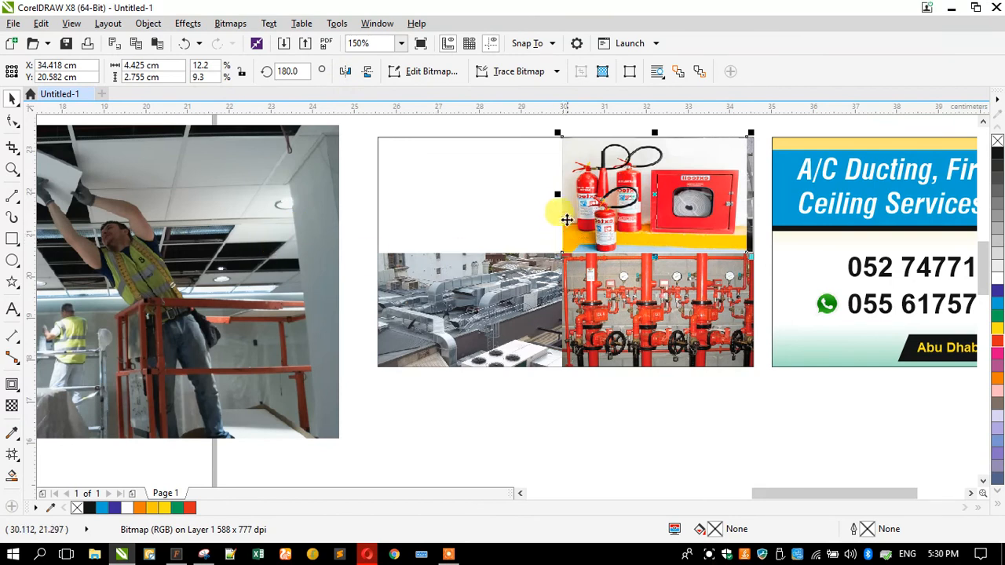
left_click_drag(563, 215, 380, 218)
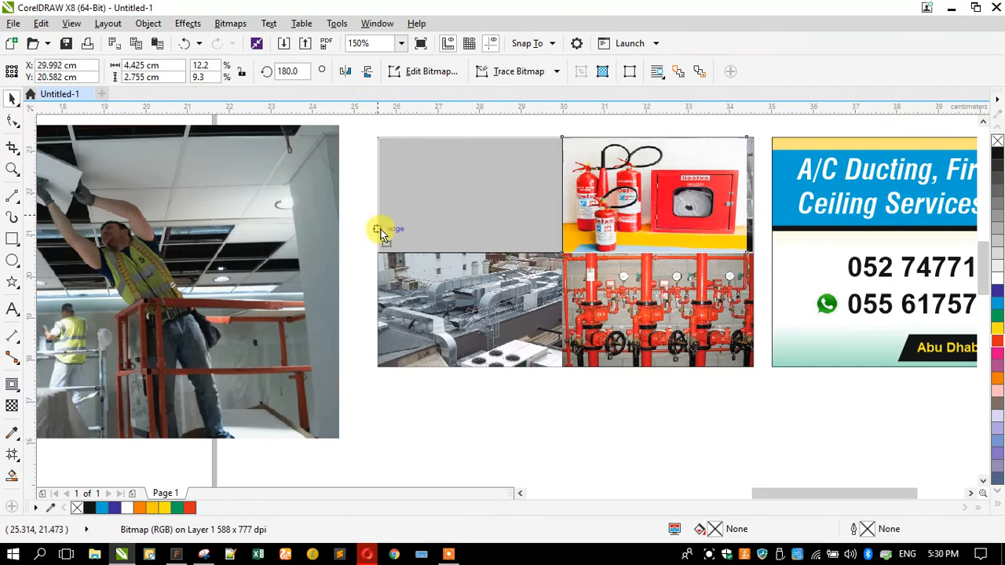
Shrink the worker photo to a 3.294 × 2.47 cm inset left of the collage
left_click(240, 253)
left_click_drag(343, 440, 618, 302)
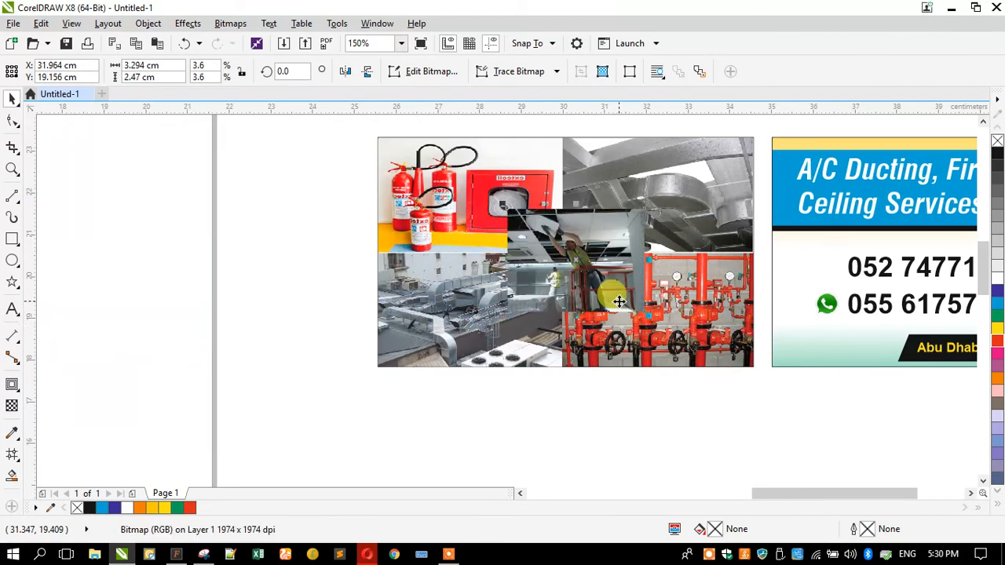
left_click_drag(606, 249, 290, 263)
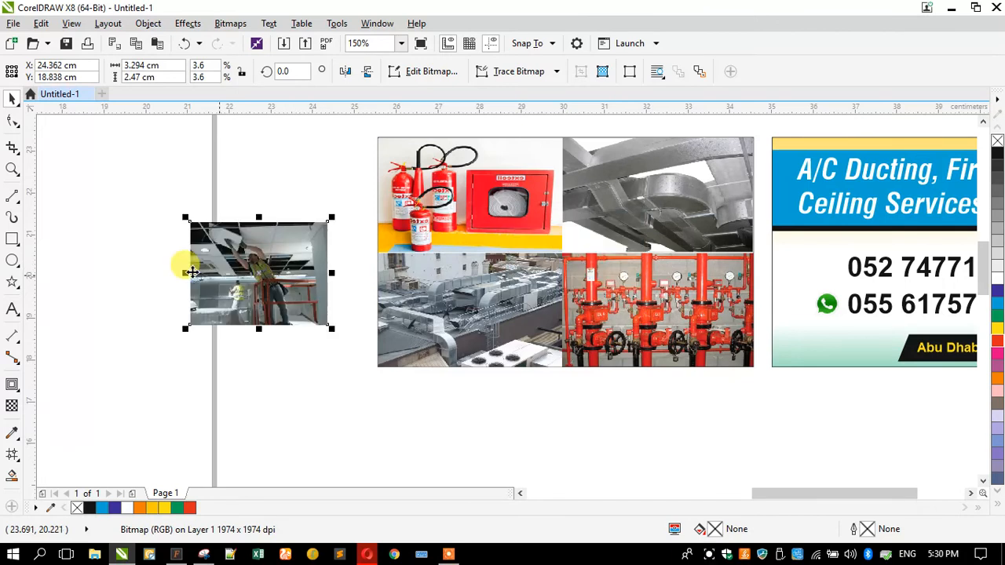
scroll(216, 261, "up", 2)
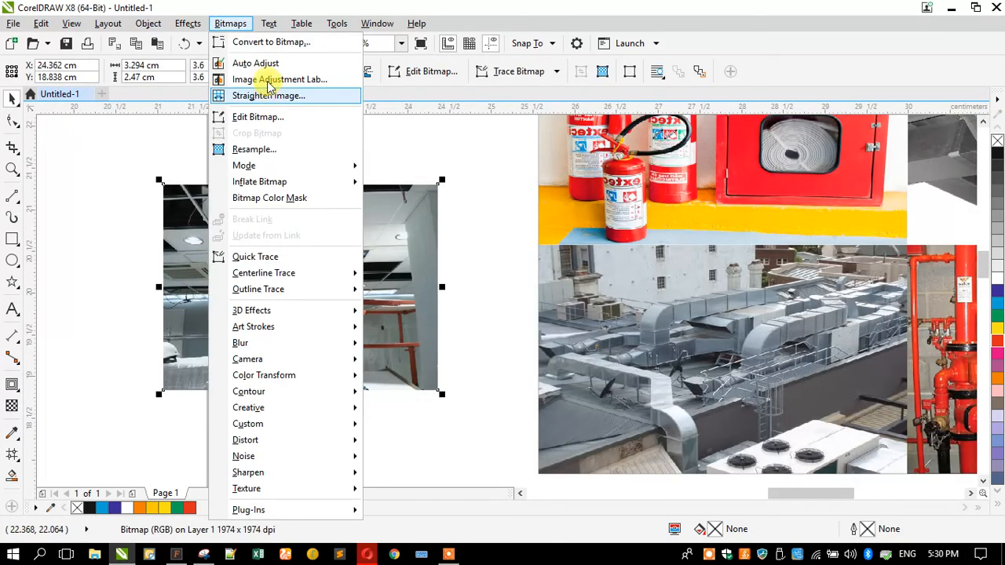
Raise the worker photo's brightness to 25 in the Image Adjustment Lab and apply it
left_click(267, 79)
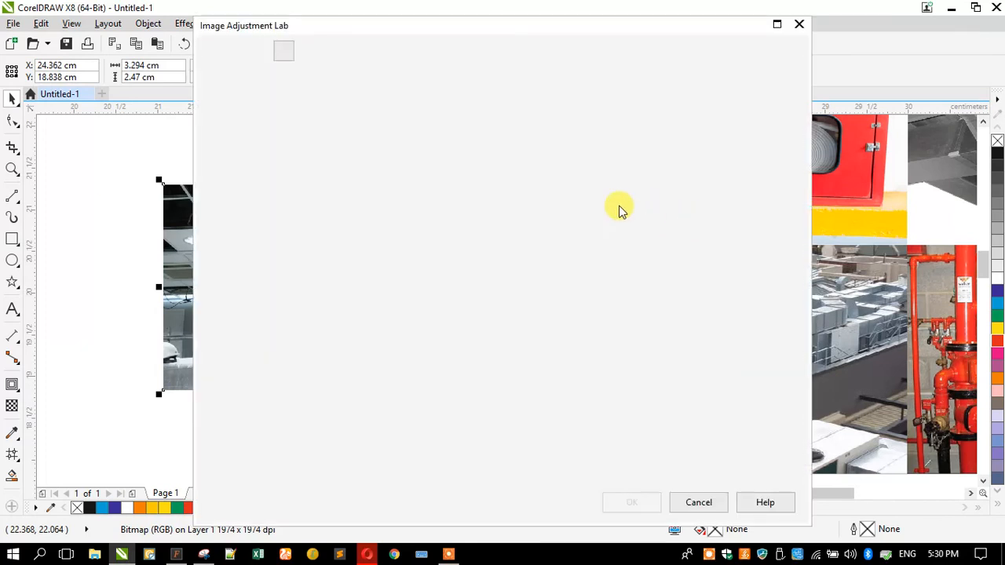
left_click_drag(673, 191, 687, 194)
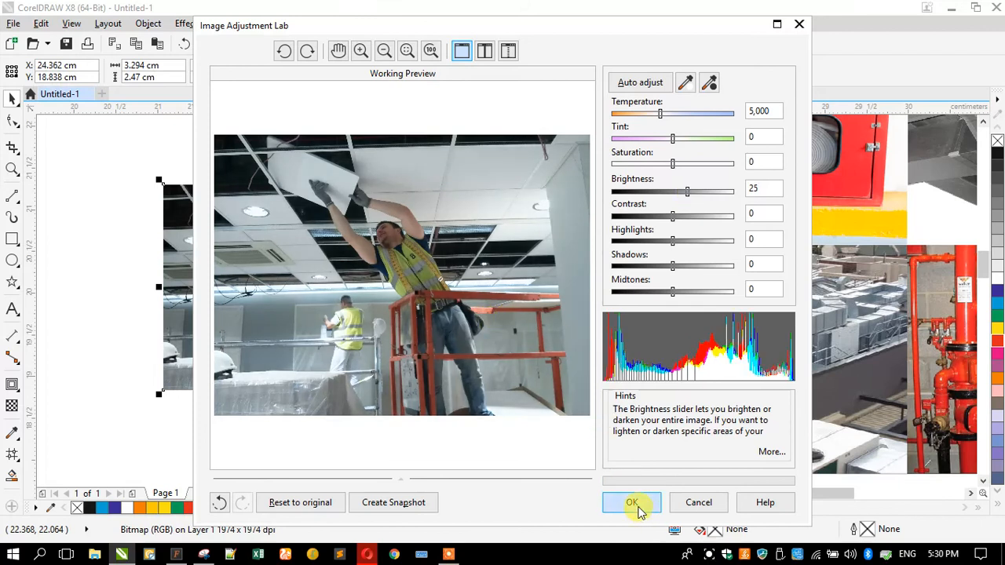
left_click(632, 502)
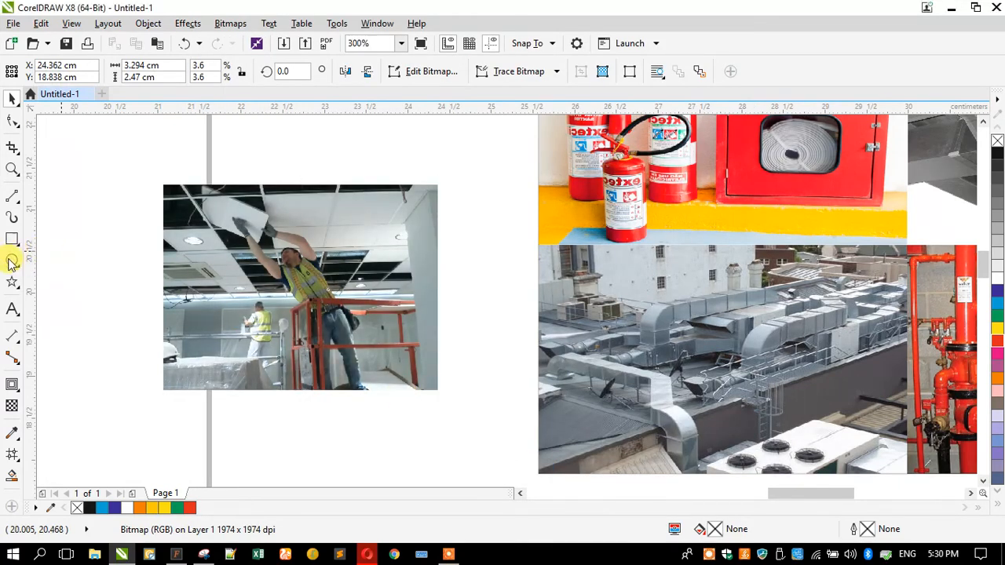
key("Escape")
Put a white 3.519 × 2.672 cm rectangle behind the worker photo and group them as a frame
key("F6")
left_click_drag(155, 175, 447, 398)
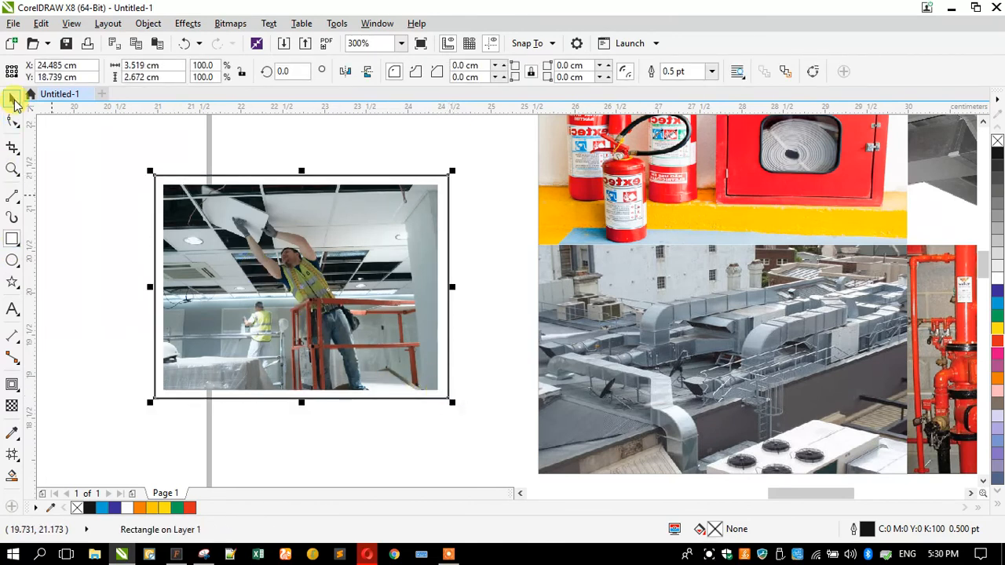
key("space")
left_click(998, 276)
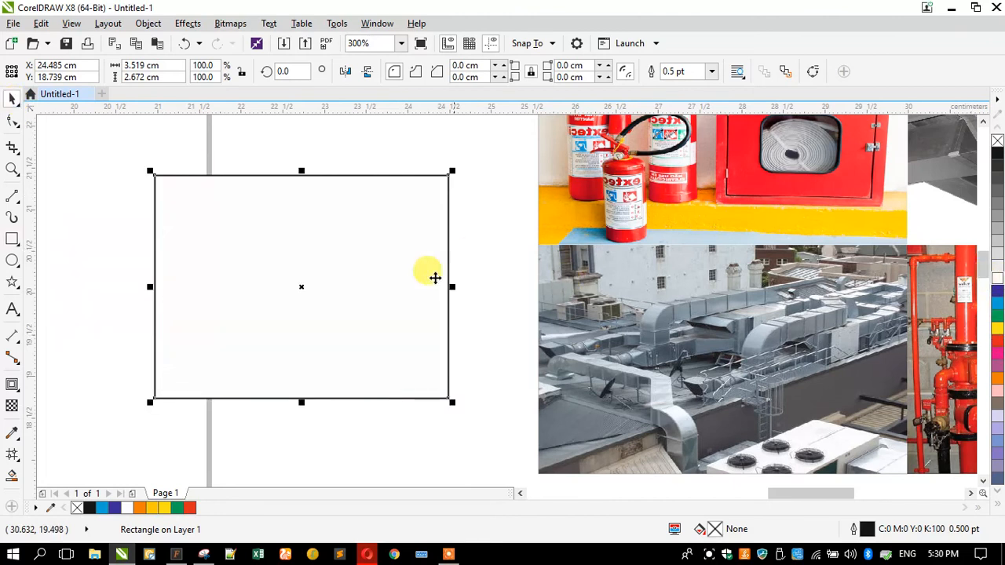
key("ctrl+Page_Down")
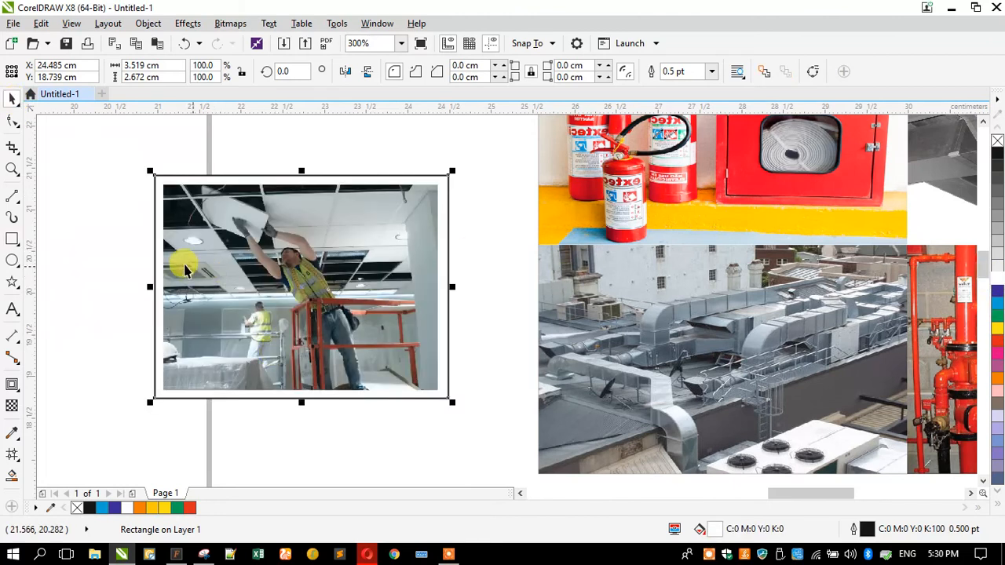
left_click_drag(119, 157, 470, 449)
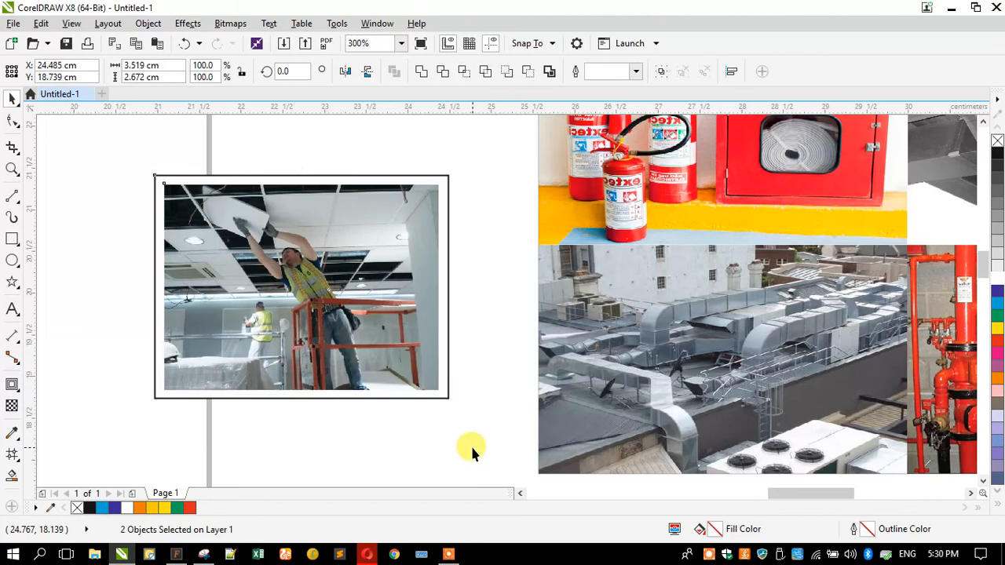
key("ctrl+g")
Select the framed worker photo together with the four-photo collage
scroll(516, 432, "down", 2)
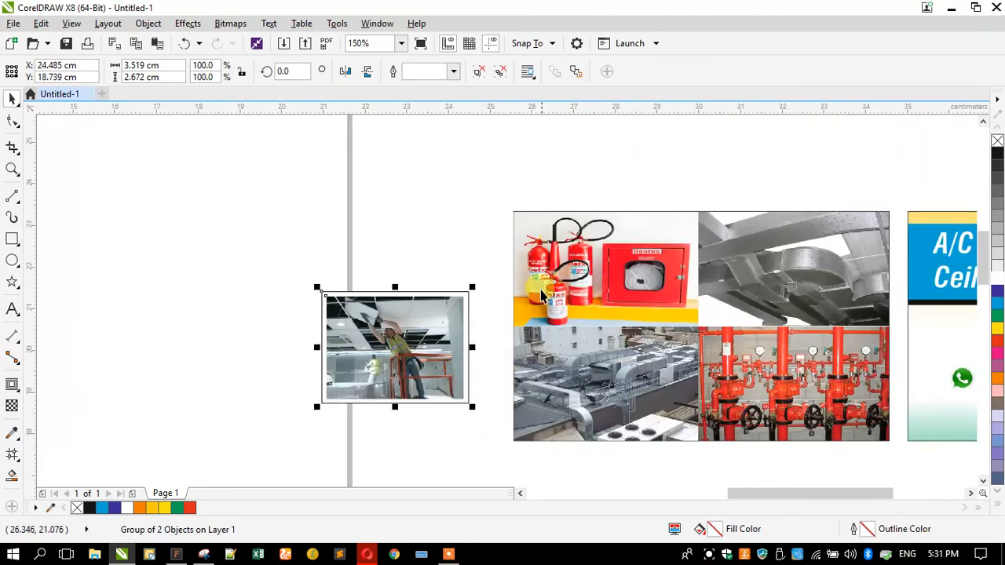
left_click(540, 287)
left_click(373, 365)
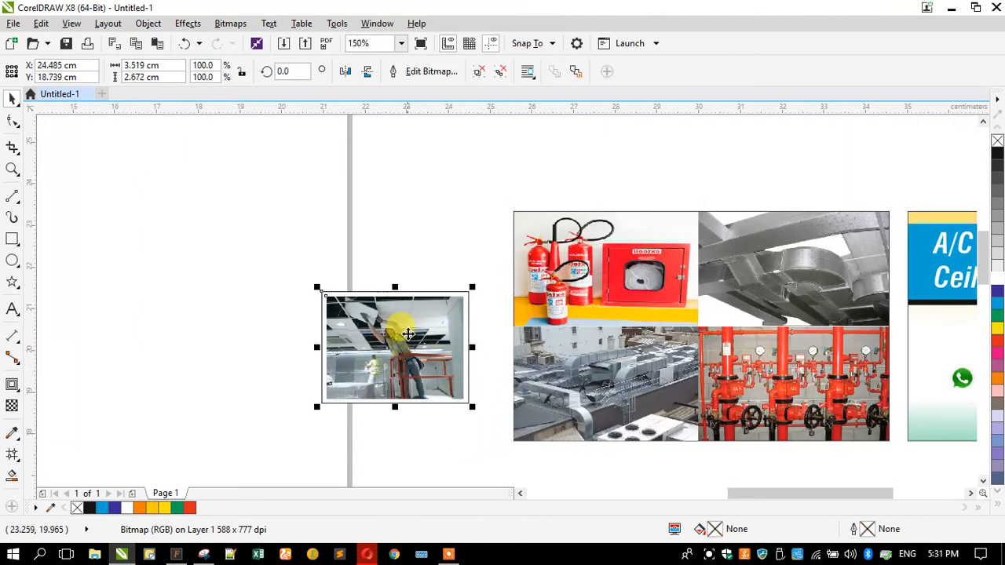
left_click(515, 218, "shift")
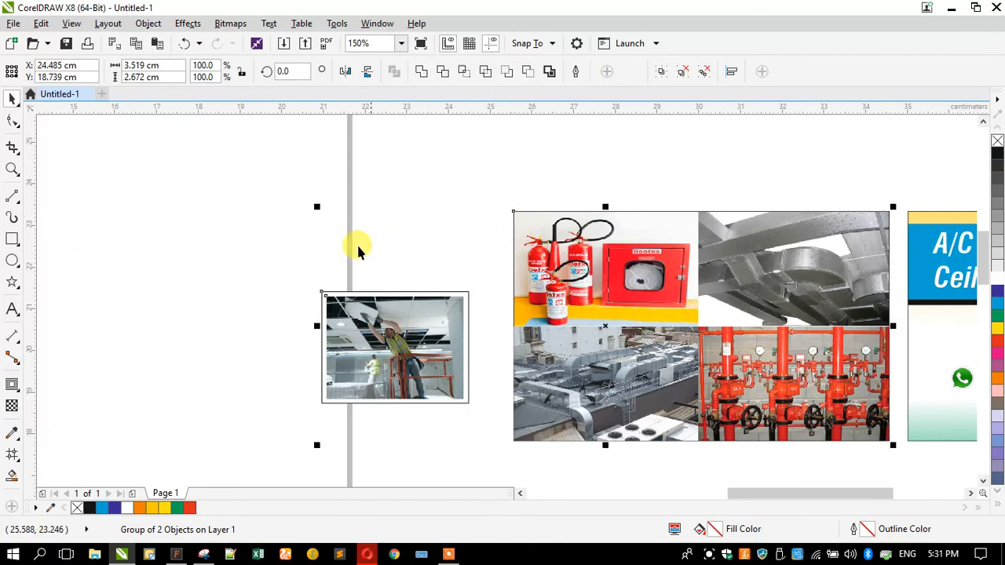
Centre the framed worker photo horizontally and vertically on the collage
key("c")
key("e")
left_click(338, 285)
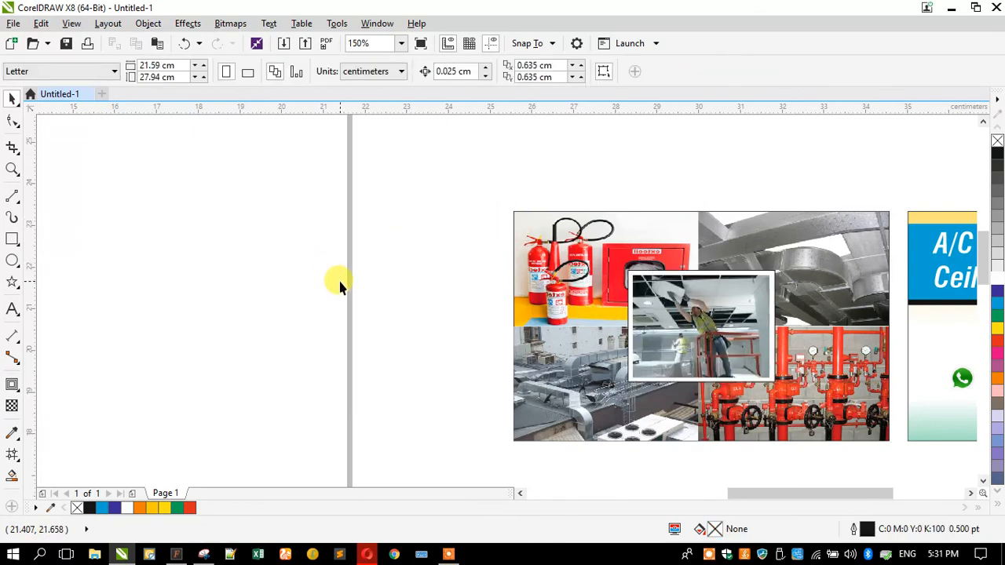
Fit all artwork in view, select the six collage pieces and undo their accidental shift
key("F4")
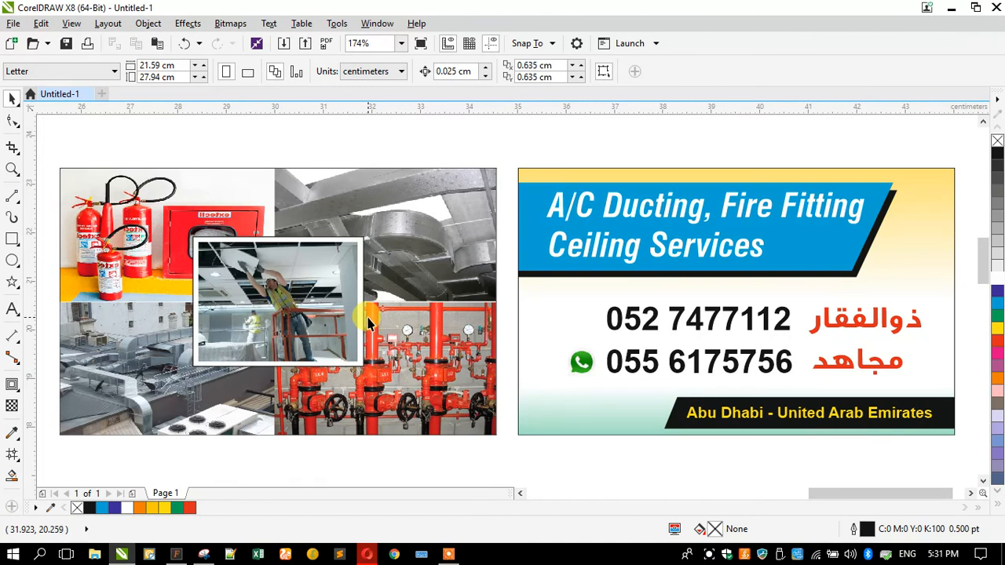
scroll(424, 310, "down", 2)
left_click_drag(262, 227, 481, 397)
scroll(480, 284, "up", 3)
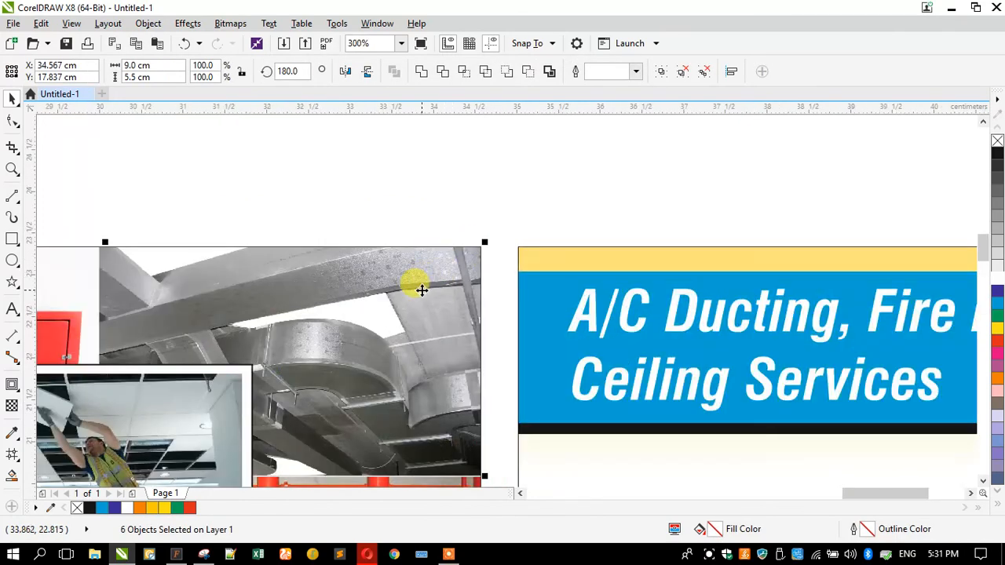
key("ctrl+z")
left_click(429, 192)
scroll(494, 248, "down", 2)
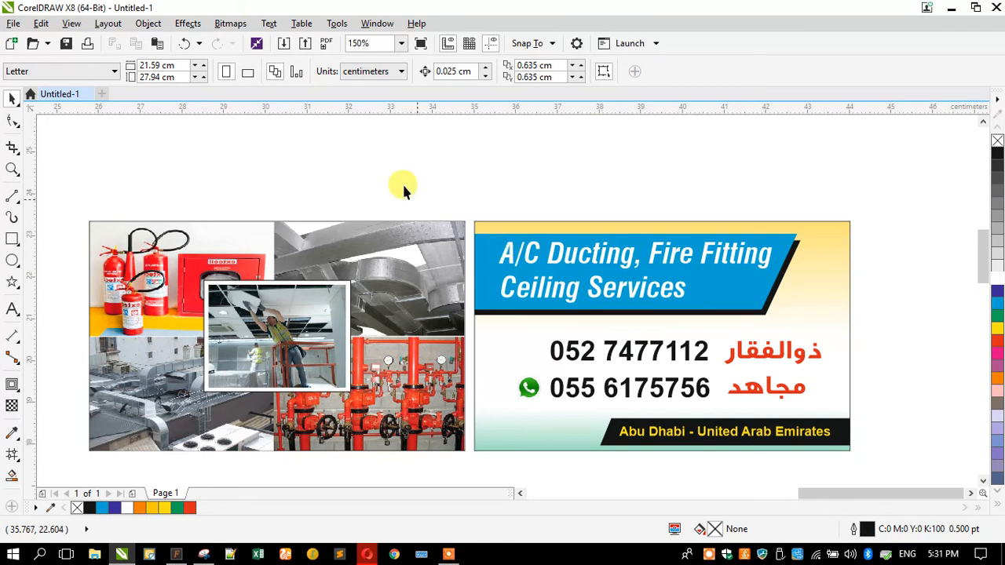
Group all 17 objects on the page into one group
key("ctrl+a")
key("ctrl+g")
key("shift+F2")
scroll(377, 220, "down", 2)
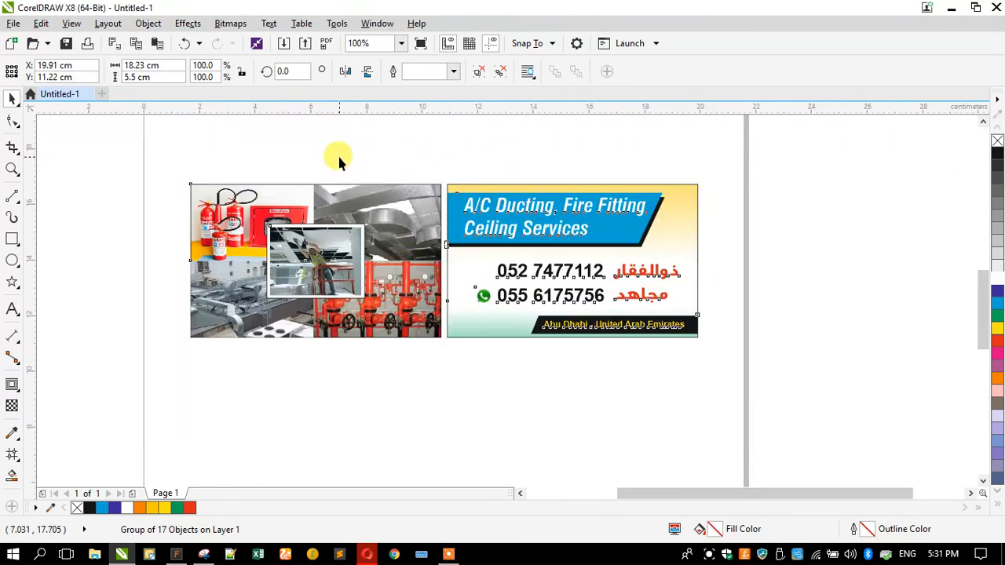
Set the page height to 8.0 cm and fit the artwork in view
left_click(337, 155)
type("8")
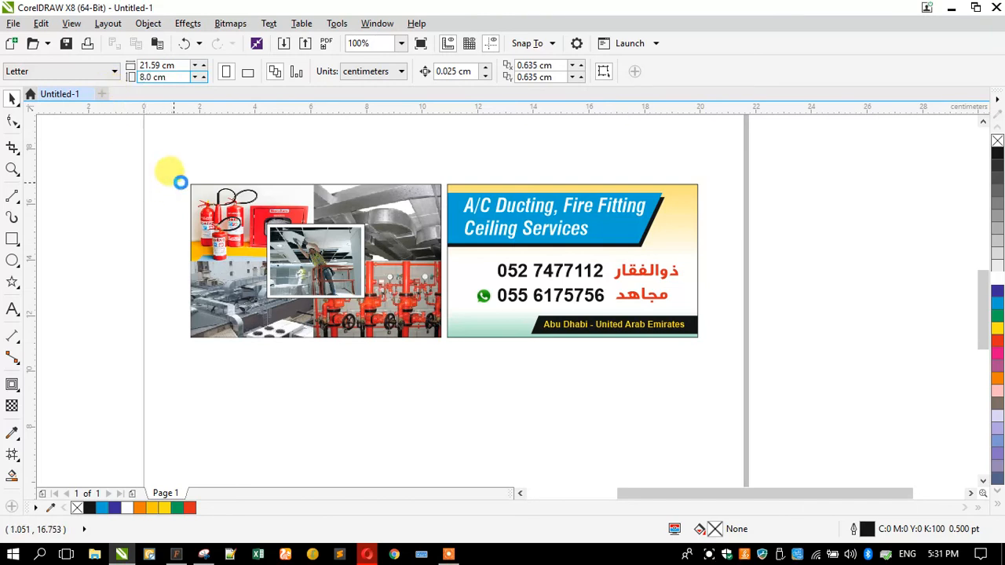
key("Return")
key("F4")
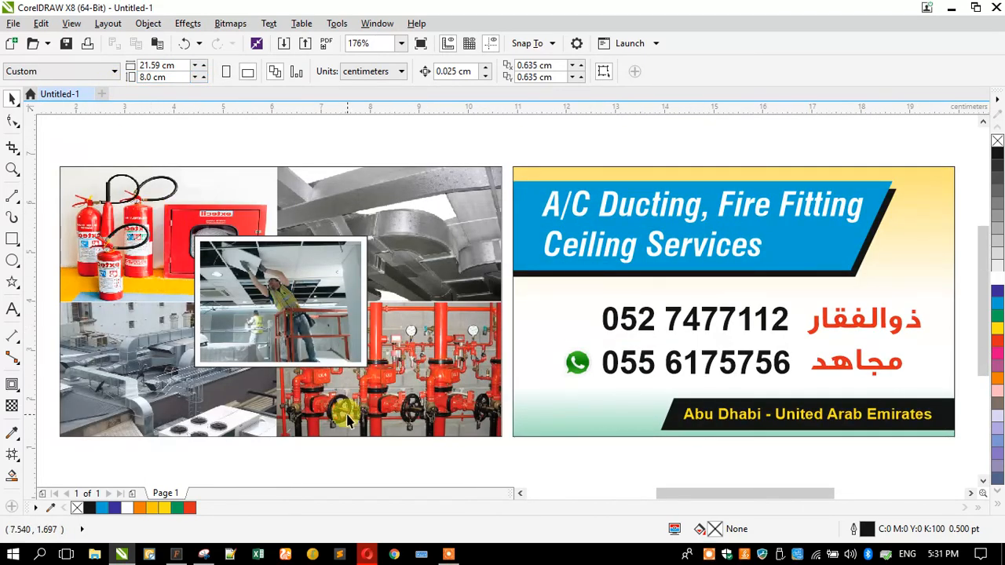
key("F3")
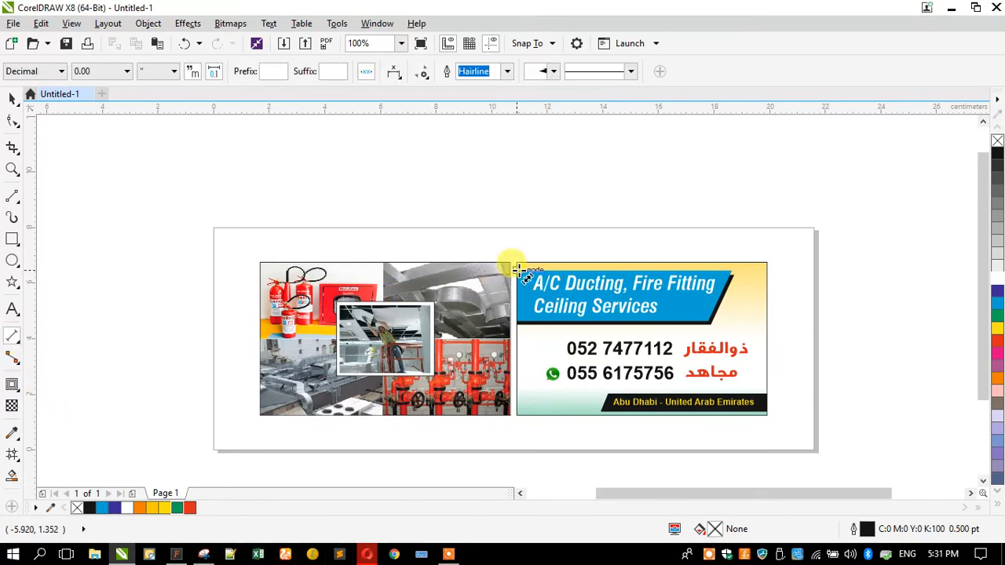
Dimension the collage's width (3.54") and height (2.17") with parallel dimension lines
left_click_drag(512, 265, 260, 415)
left_click(267, 252)
left_click(235, 345)
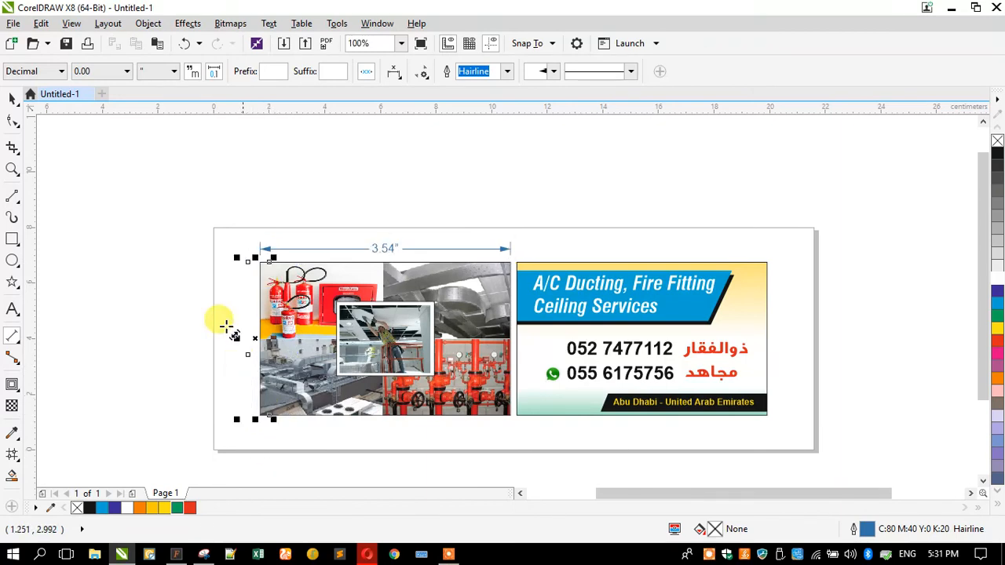
Zoom in on the dimensioned collage and bring up the dimension units list
left_click(11, 168)
left_click_drag(202, 222, 554, 421)
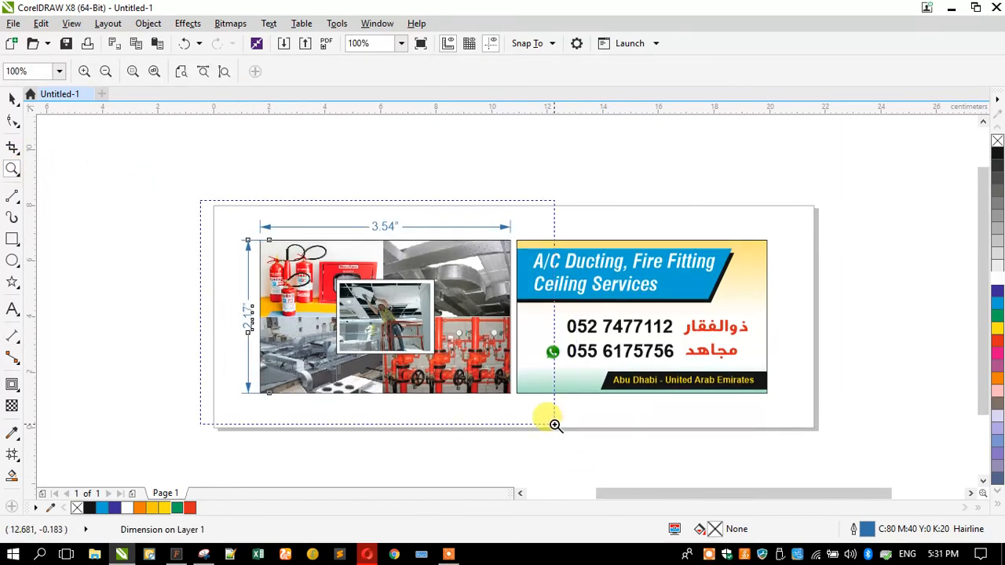
key("space")
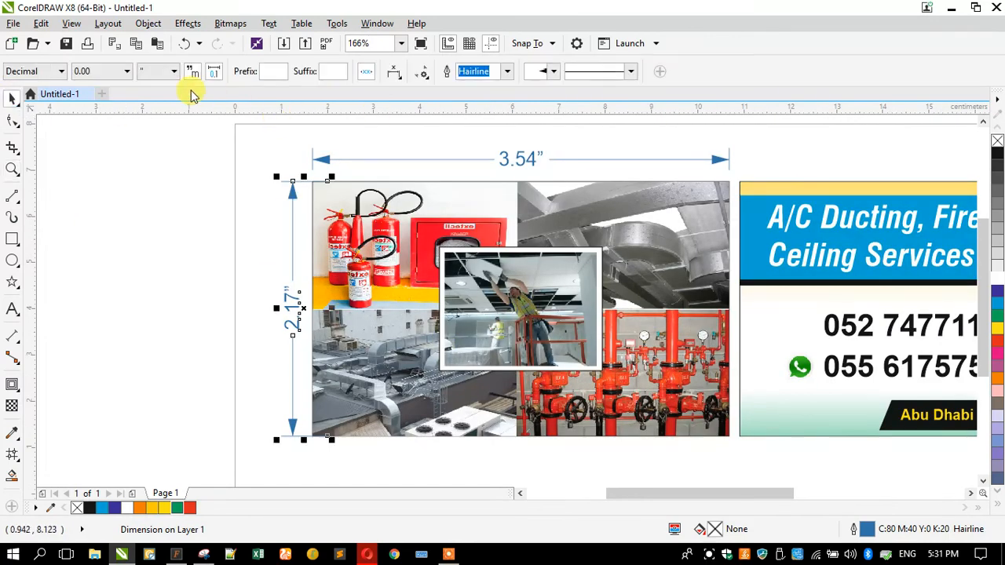
left_click(157, 72)
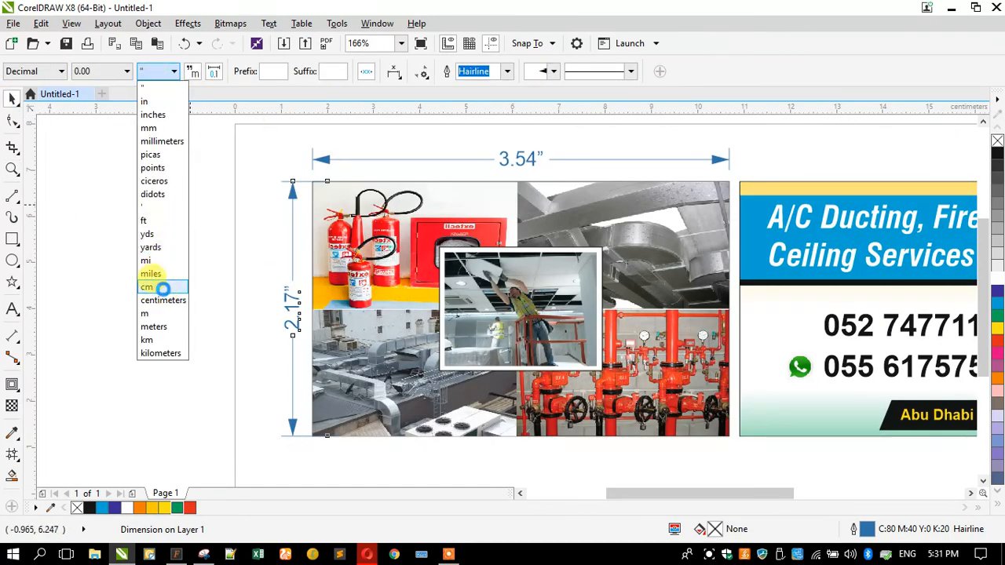